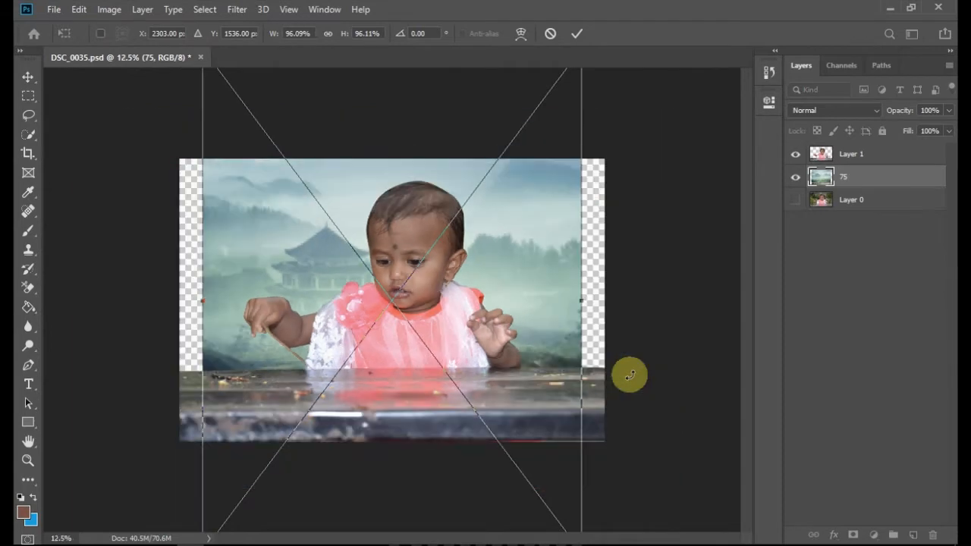
# Step: Scale the background layer 75 up to about 115.7% so it covers the canvas, and shift it down behind the child
pyautogui.hotkey('ctrl', '-')
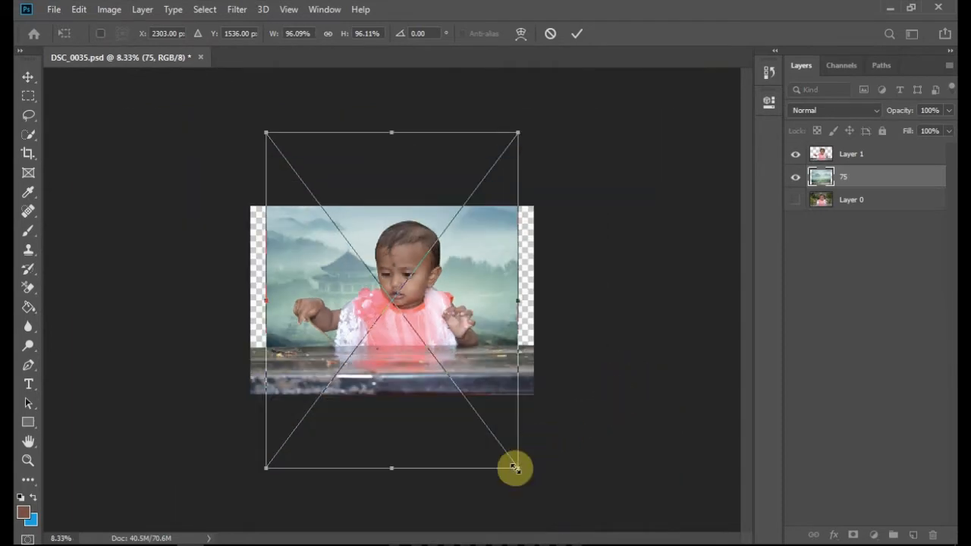
pyautogui.moveTo(518, 466); pyautogui.dragTo(544, 496)
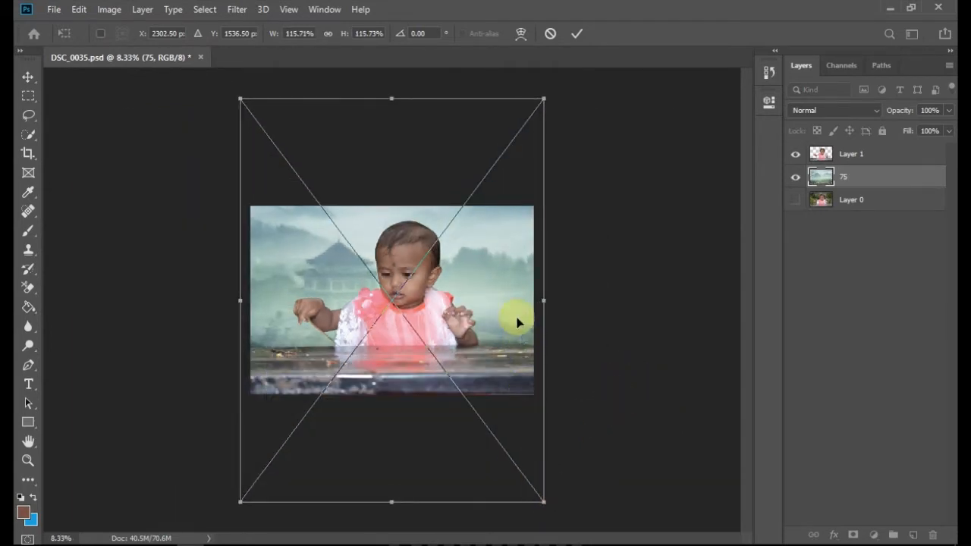
pyautogui.moveTo(515, 318); pyautogui.dragTo(518, 366)
pyautogui.press('Return')
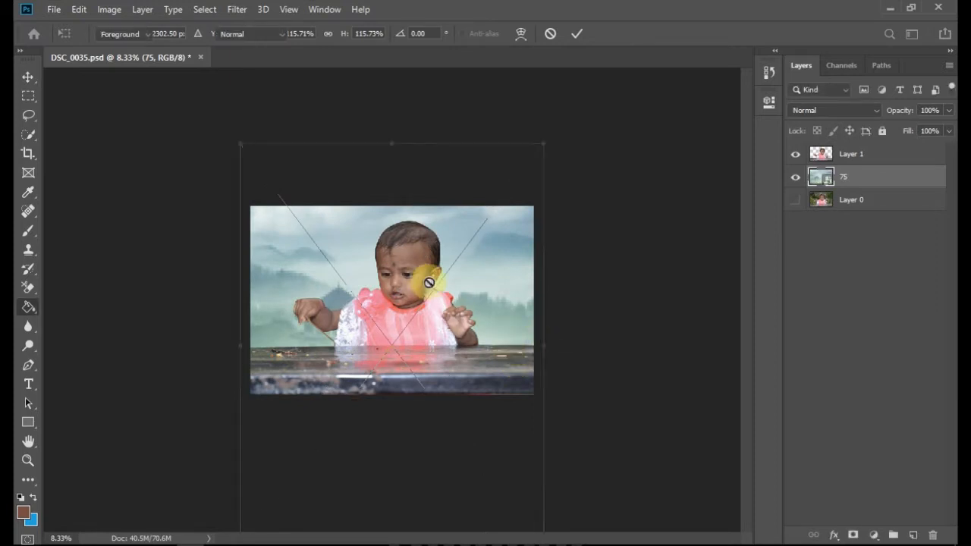
pyautogui.moveTo(341, 241); pyautogui.dragTo(480, 392)
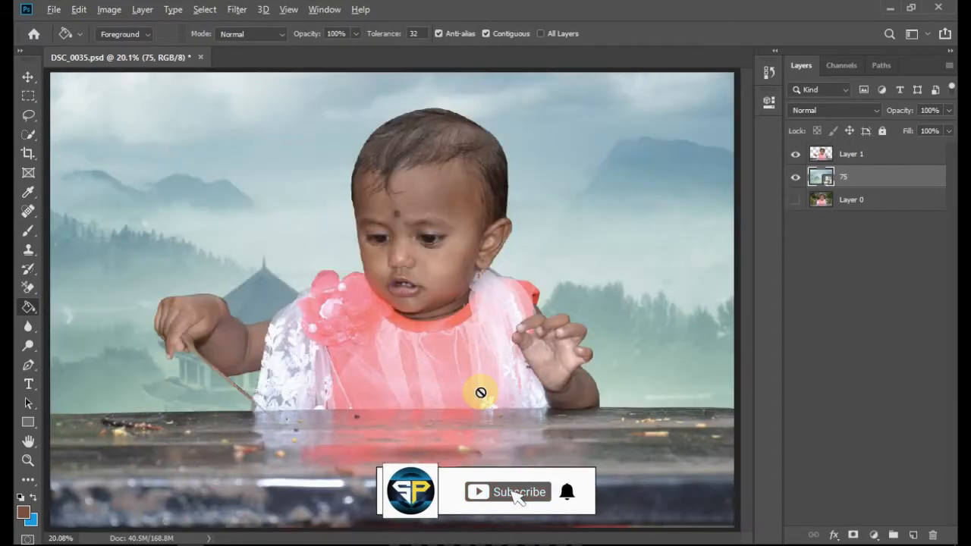
pyautogui.hotkey('alt', 'Tab')
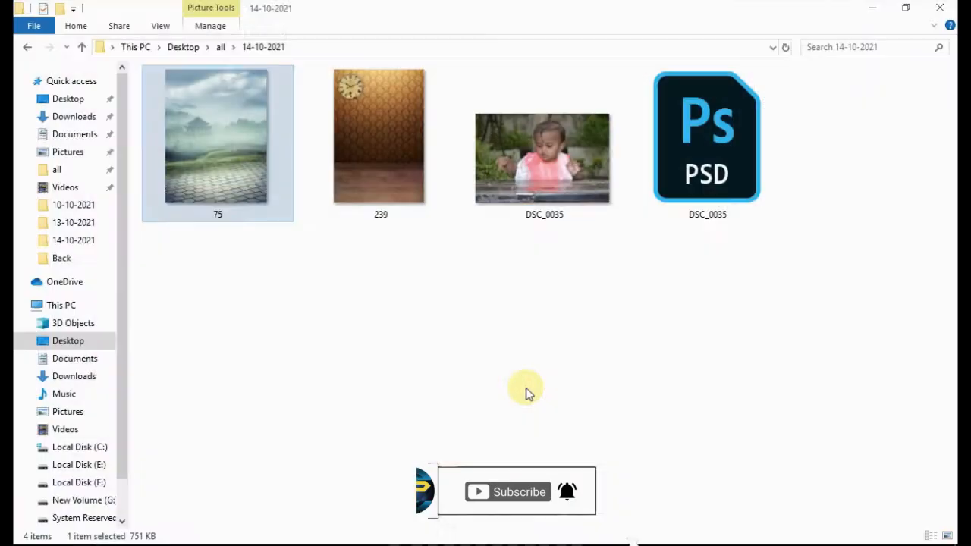
pyautogui.hotkey('alt', 'Tab')
pyautogui.moveTo(260, 157); pyautogui.dragTo(430, 291)
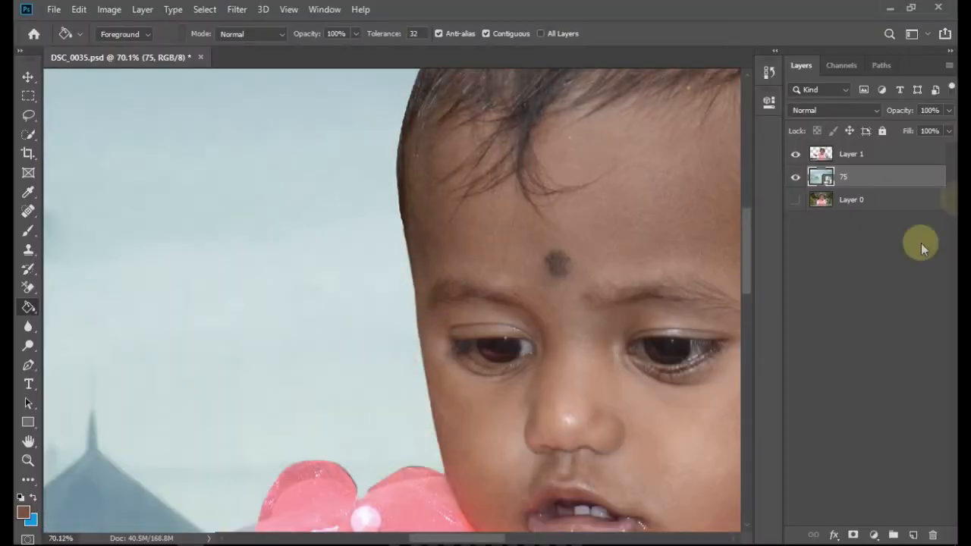
# Step: Duplicate Layer 1 twice and hide both copies
pyautogui.click(884, 153)
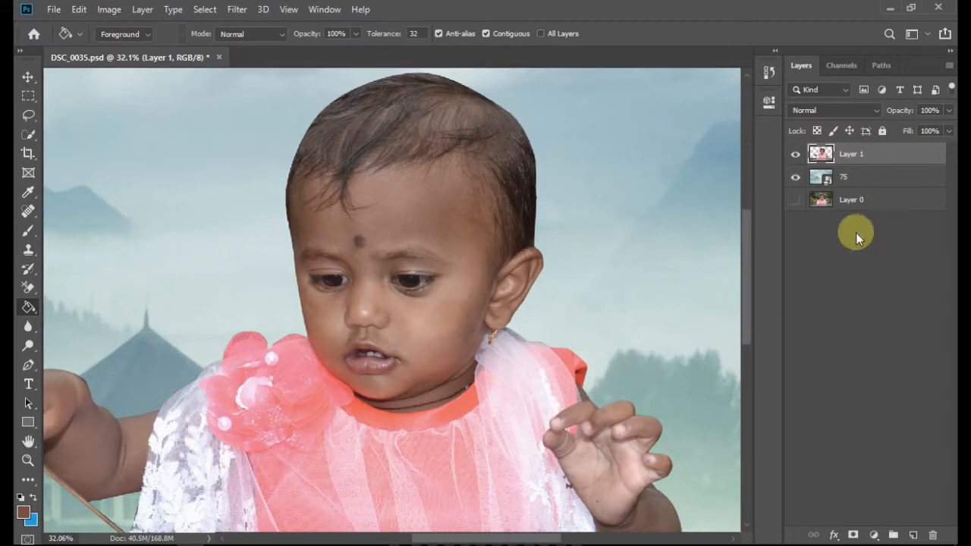
pyautogui.hotkey('ctrl', 'j')
pyautogui.hotkey('ctrl', 'j')
pyautogui.click(793, 173)
pyautogui.click(795, 159)
# Step: Show Layer 1 copy and apply a Gaussian Blur with a radius of 5.8 pixels to it
pyautogui.click(866, 176)
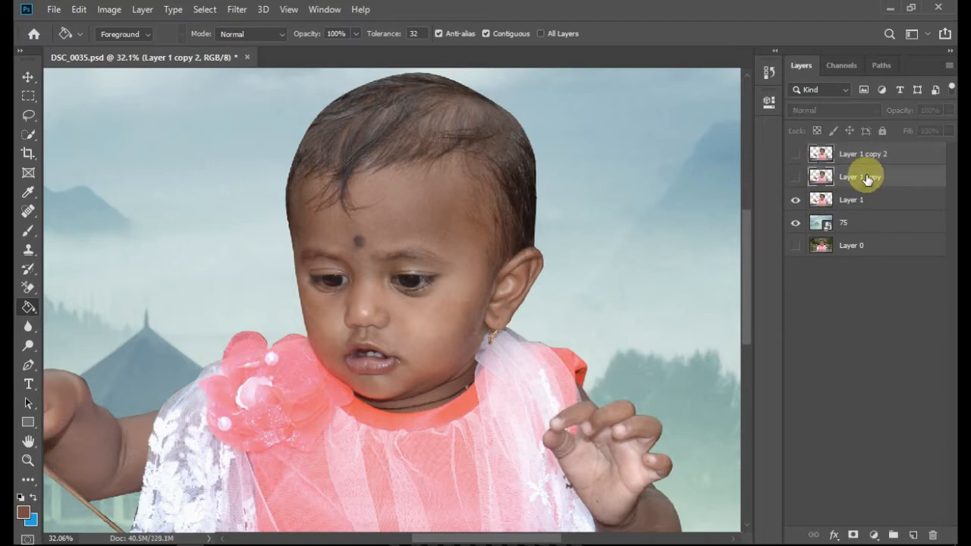
pyautogui.click(237, 9)
pyautogui.moveTo(264, 173)
pyautogui.click(453, 226)
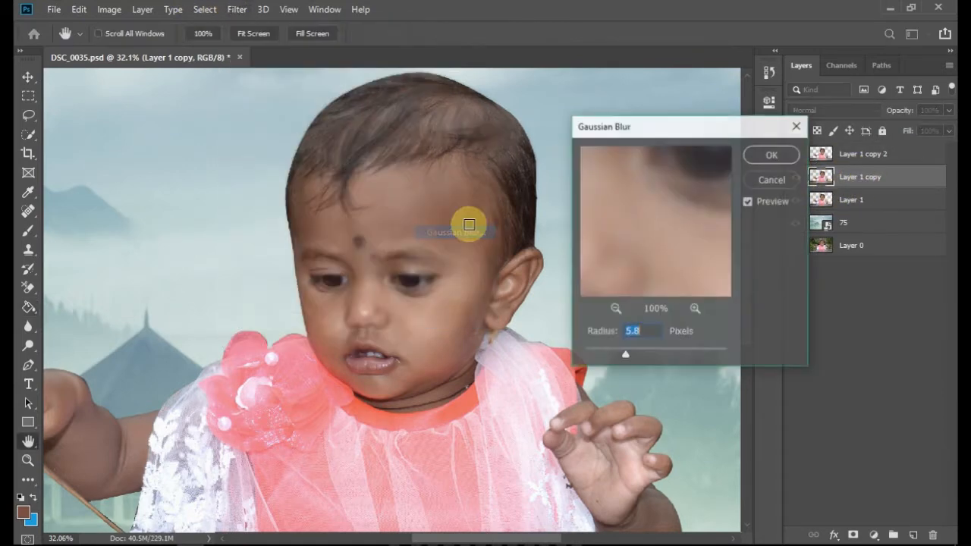
pyautogui.click(758, 156)
# Step: Show Layer 1 copy 2 and set its blend mode to Vivid Light
pyautogui.click(880, 155)
pyautogui.click(796, 154)
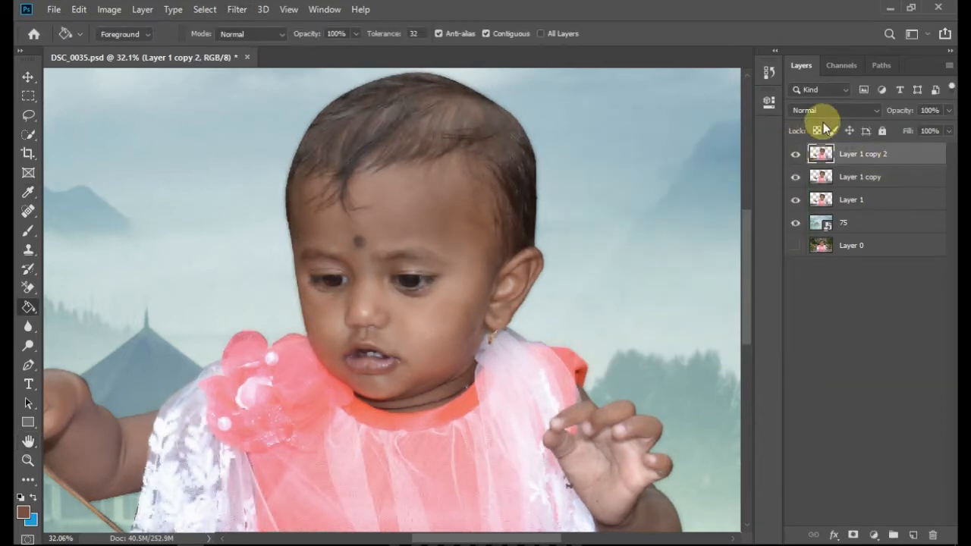
pyautogui.click(828, 110)
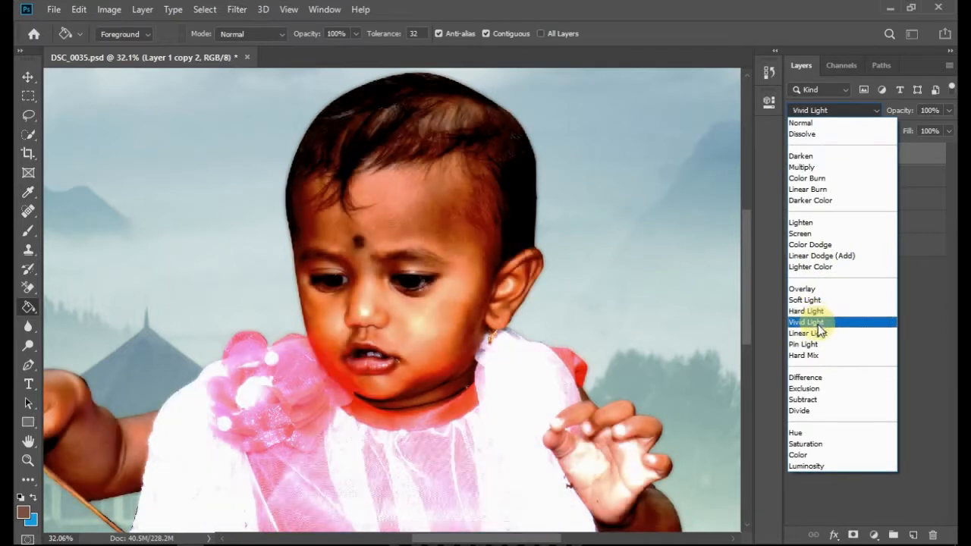
pyautogui.click(818, 322)
# Step: Apply the High Pass filter with a radius of 1.8 pixels to Layer 1 copy 2
pyautogui.click(234, 9)
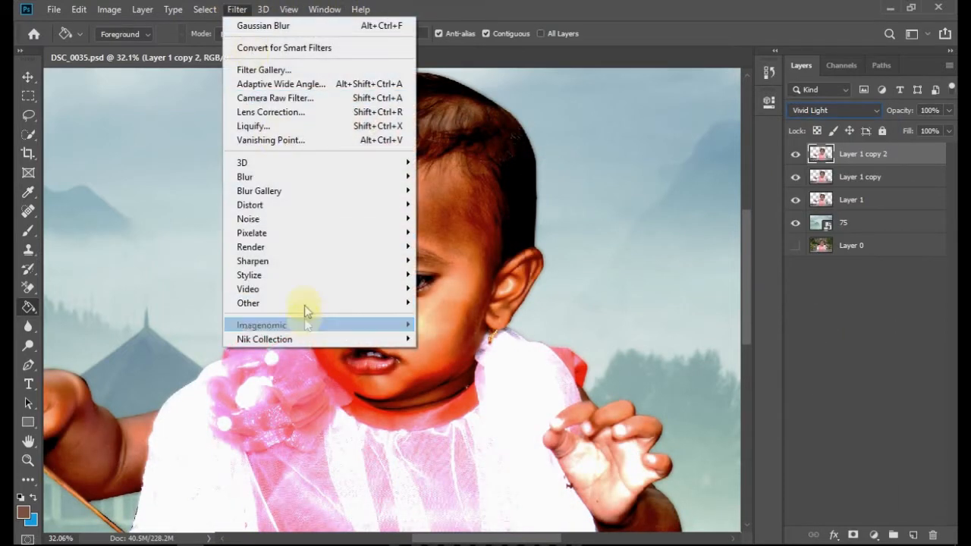
pyautogui.moveTo(304, 303)
pyautogui.click(446, 317)
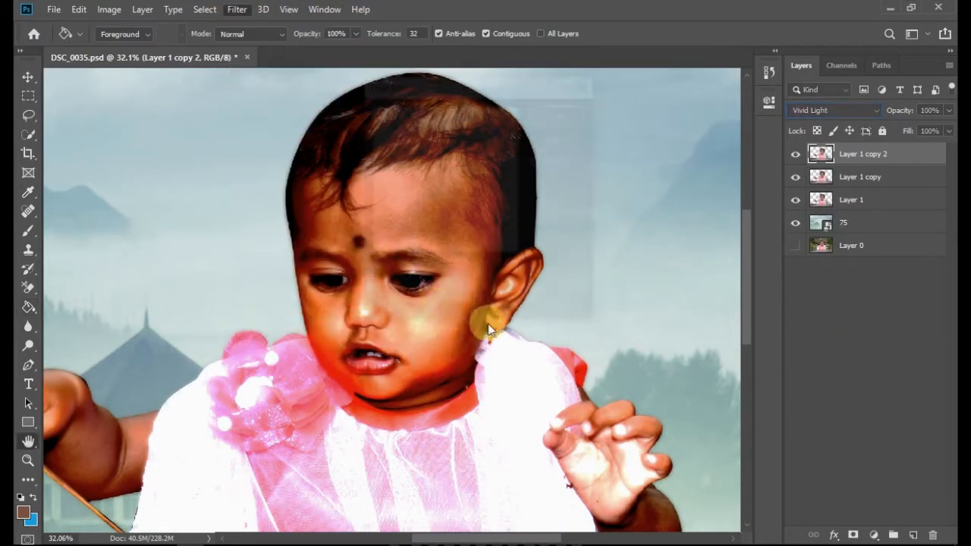
pyautogui.moveTo(446, 90); pyautogui.dragTo(709, 137)
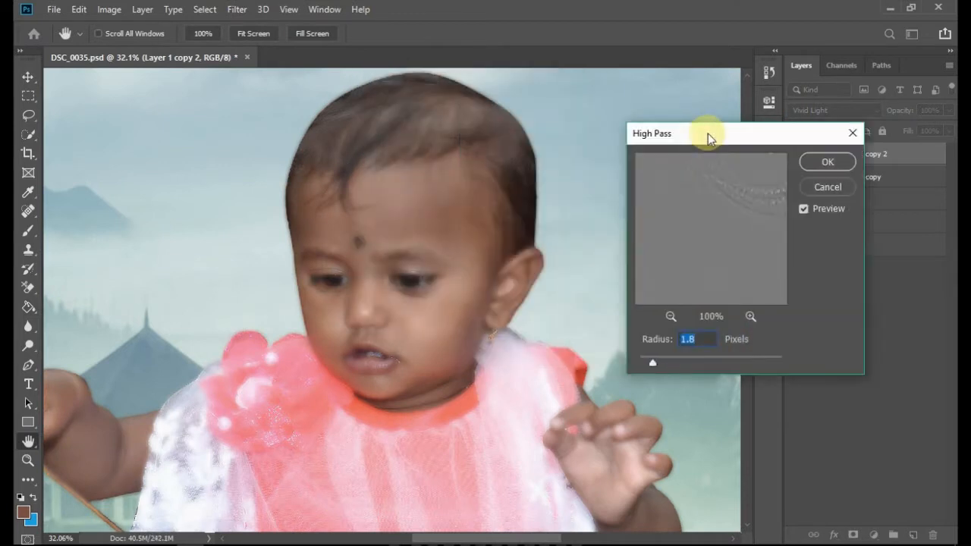
pyautogui.click(829, 159)
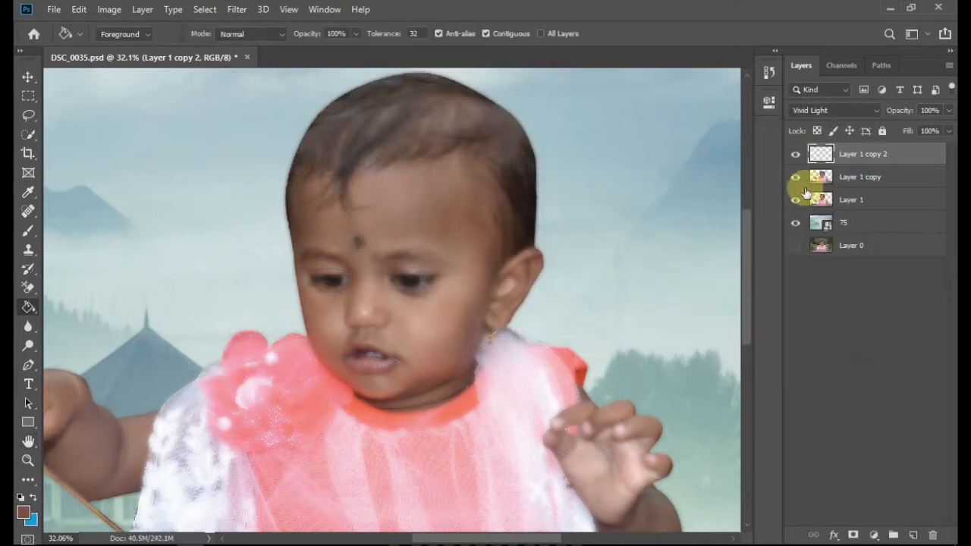
# Step: Group Layer 1 copy and Layer 1 copy 2, and add a black mask that hides the group
pyautogui.keyDown('shift'); pyautogui.click(853, 182); pyautogui.keyUp('shift')
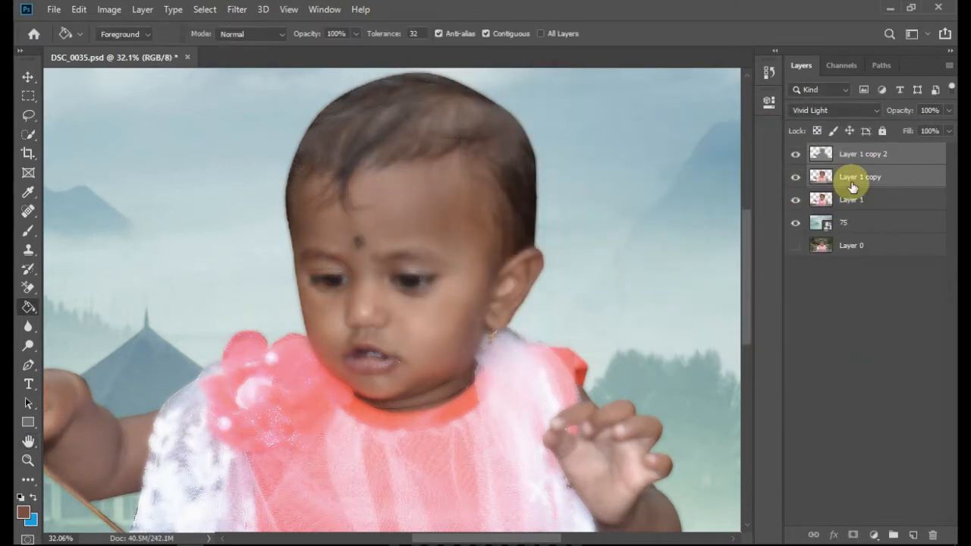
pyautogui.hotkey('ctrl', 'g')
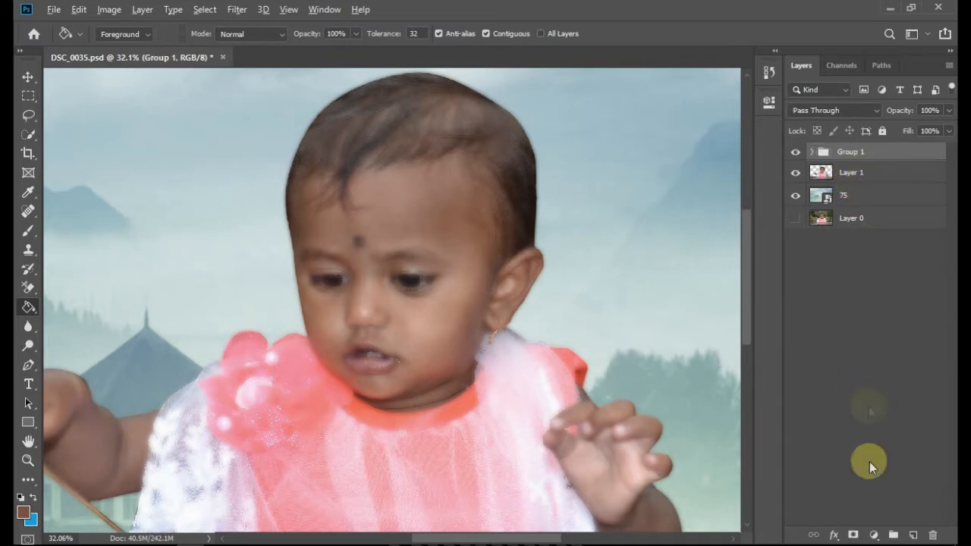
pyautogui.keyDown('alt'); pyautogui.click(852, 535); pyautogui.keyUp('alt')
# Step: Smooth the forehead, the cheeks and the skin around the eyes by painting white on the group mask with a 125 px soft brush
pyautogui.moveTo(250, 184); pyautogui.dragTo(460, 468)
pyautogui.press('b')
pyautogui.moveTo(269, 167)
pyautogui.mouseDown()
pyautogui.moveTo(586, 463)
pyautogui.moveTo(581, 426)
pyautogui.mouseUp()
pyautogui.press('[')
pyautogui.press('[')
pyautogui.press('[')
pyautogui.press('[')
pyautogui.press('[')
pyautogui.press('[')
pyautogui.press('[')
pyautogui.press('[')
pyautogui.press('[')
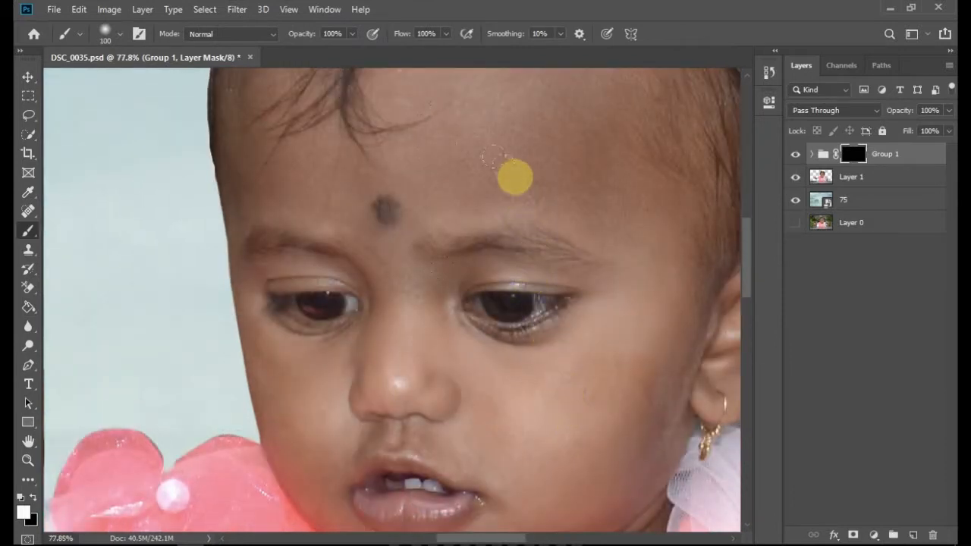
pyautogui.press(']')
pyautogui.moveTo(499, 161)
pyautogui.mouseDown()
pyautogui.moveTo(529, 149)
pyautogui.moveTo(463, 204)
pyautogui.moveTo(525, 197)
pyautogui.moveTo(603, 222)
pyautogui.moveTo(535, 163)
pyautogui.moveTo(620, 194)
pyautogui.mouseUp()
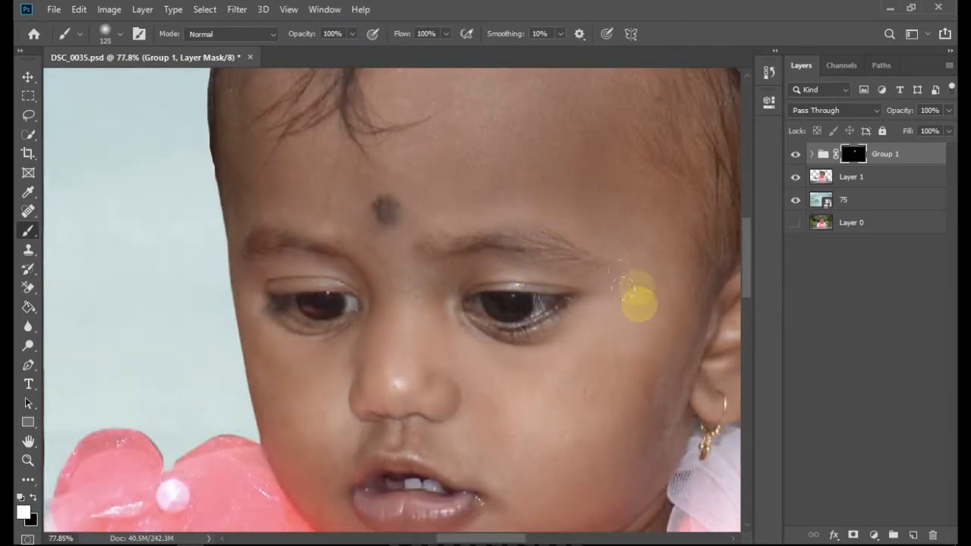
pyautogui.moveTo(623, 288)
pyautogui.mouseDown()
pyautogui.moveTo(600, 336)
pyautogui.moveTo(512, 357)
pyautogui.moveTo(518, 238)
pyautogui.mouseUp()
pyautogui.moveTo(459, 251)
pyautogui.mouseDown()
pyautogui.moveTo(415, 279)
pyautogui.moveTo(557, 272)
pyautogui.moveTo(630, 245)
pyautogui.moveTo(613, 277)
pyautogui.mouseUp()
pyautogui.moveTo(524, 372); pyautogui.dragTo(535, 277)
pyautogui.moveTo(460, 335); pyautogui.dragTo(599, 289)
pyautogui.moveTo(528, 302); pyautogui.dragTo(582, 341)
pyautogui.moveTo(333, 225)
pyautogui.mouseDown()
pyautogui.moveTo(378, 325)
pyautogui.moveTo(351, 187)
pyautogui.mouseUp()
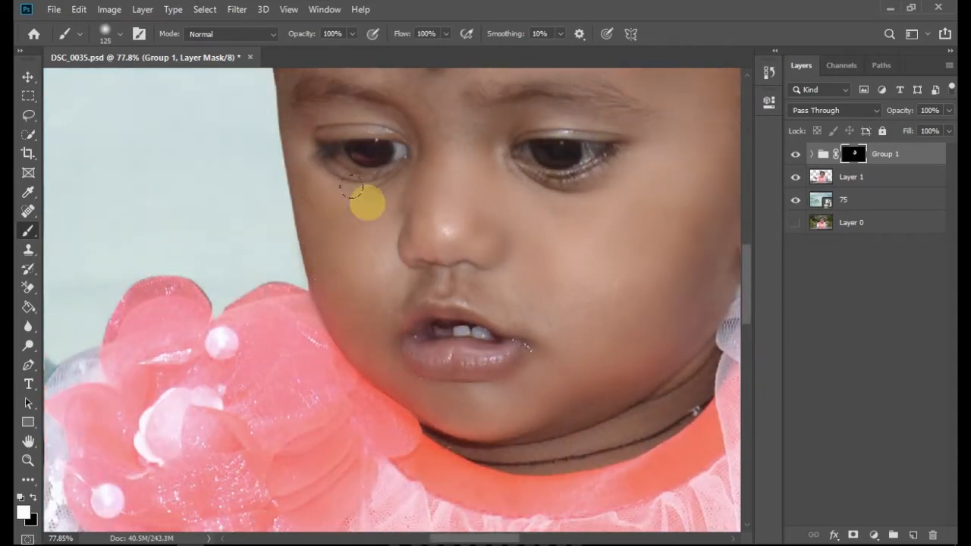
# Step: Smooth the nose and the finer skin areas around the mouth and eyes on the group mask with a 60 px brush
pyautogui.moveTo(266, 133); pyautogui.dragTo(574, 339)
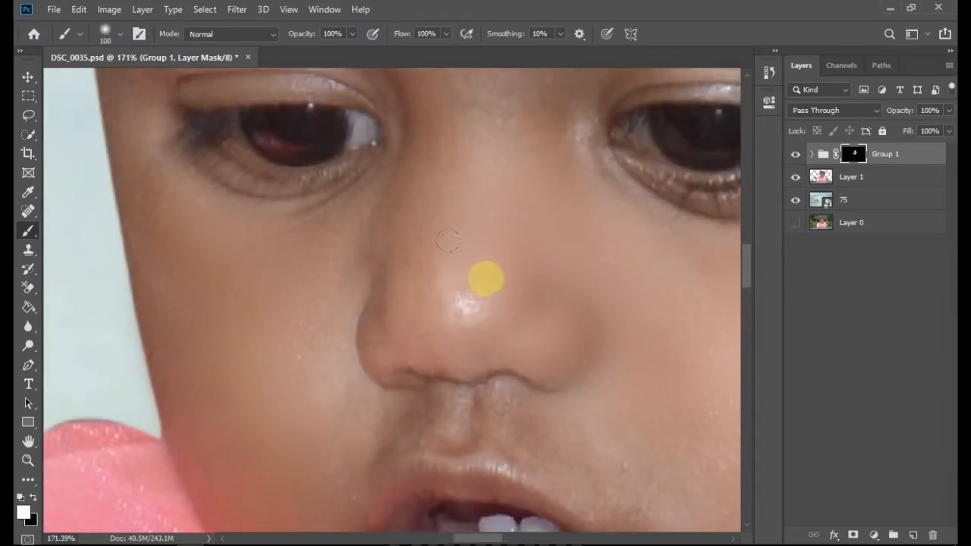
pyautogui.press('[')
pyautogui.press('[')
pyautogui.press('[')
pyautogui.press('[')
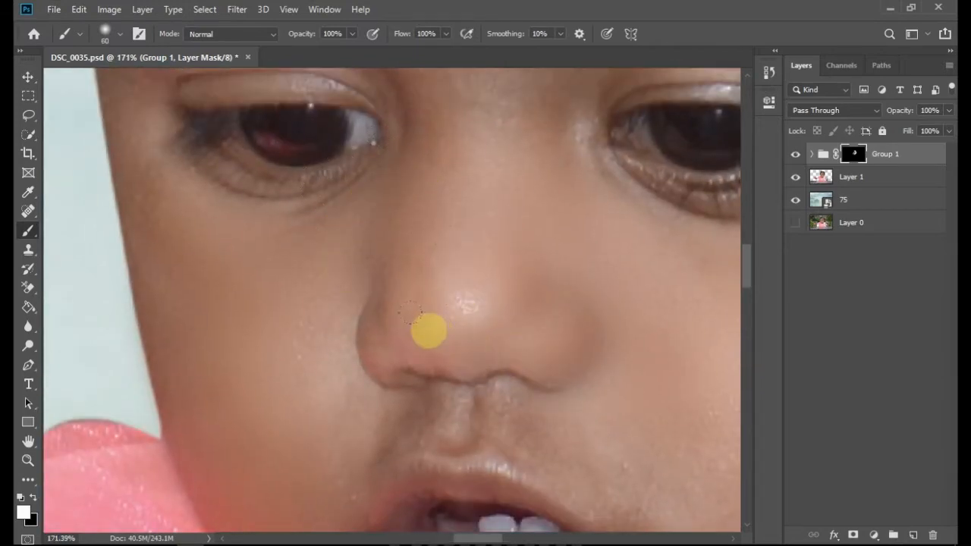
pyautogui.scroll(-3, 429, 331)
pyautogui.scroll(-5, 576, 326)
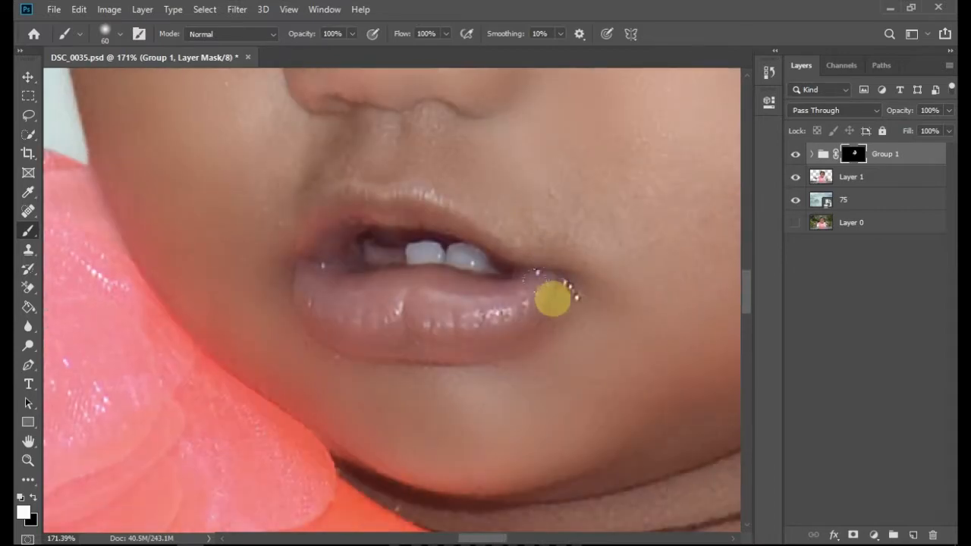
pyautogui.scroll(8, 518, 377)
pyautogui.scroll(-2, 455, 373)
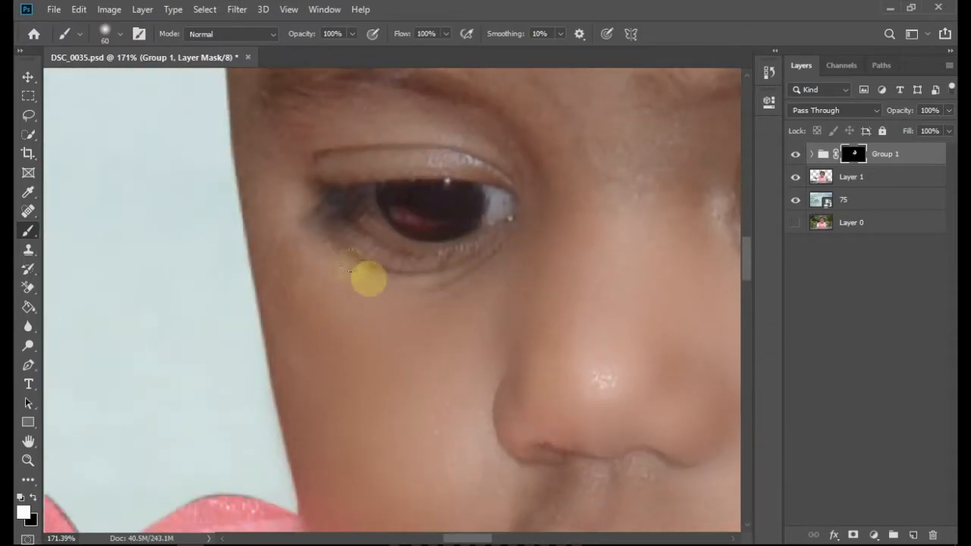
pyautogui.moveTo(363, 361); pyautogui.dragTo(412, 453)
pyautogui.moveTo(618, 305); pyautogui.dragTo(289, 279)
pyautogui.moveTo(728, 208); pyautogui.dragTo(481, 236)
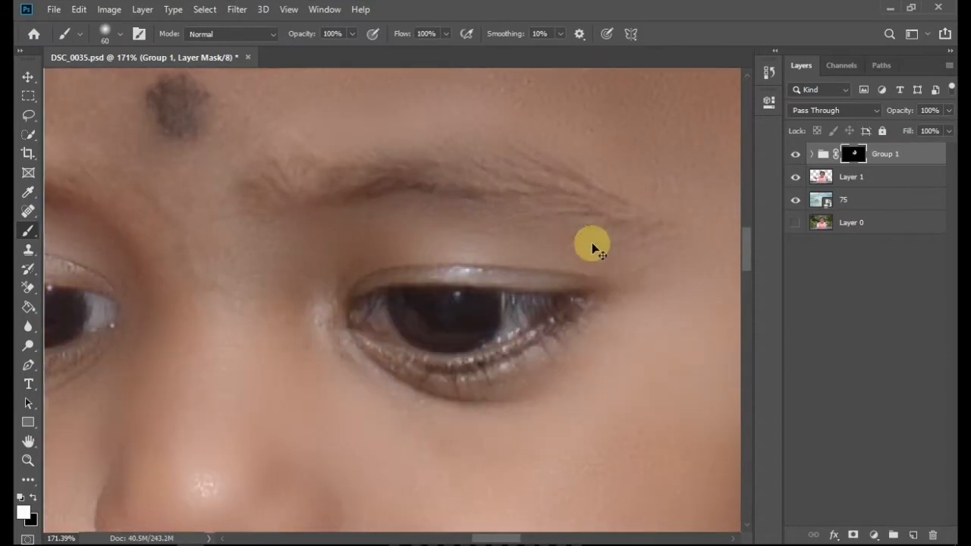
# Step: Merge Group 1 with Layer 1 into a single layer
pyautogui.hotkey('ctrl', '-')
pyautogui.hotkey('ctrl', '-')
pyautogui.hotkey('ctrl', '-')
pyautogui.hotkey('ctrl', '-')
pyautogui.hotkey('ctrl', '-')
pyautogui.hotkey('ctrl', '-')
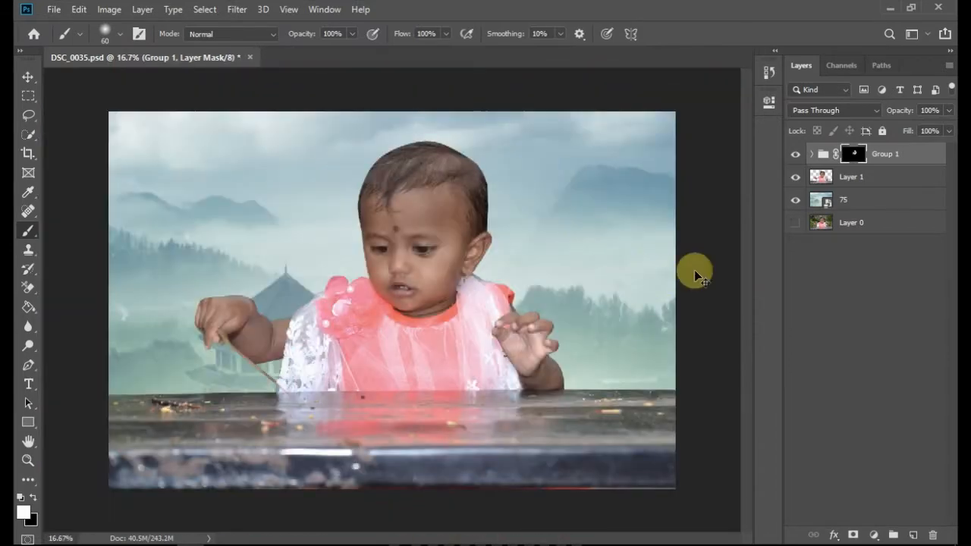
pyautogui.click(849, 176)
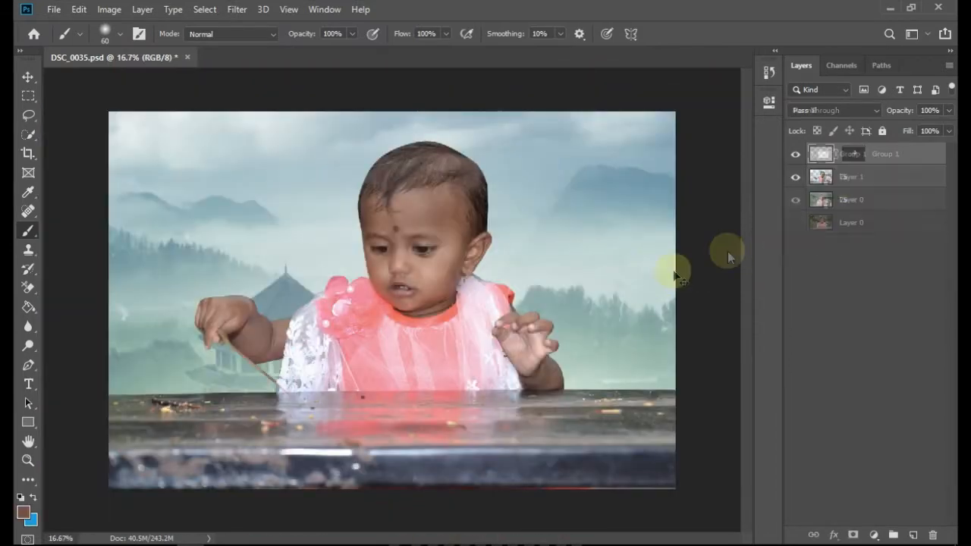
# Step: Apply a Levels adjustment to the merged child layer
pyautogui.moveTo(336, 196); pyautogui.dragTo(530, 345)
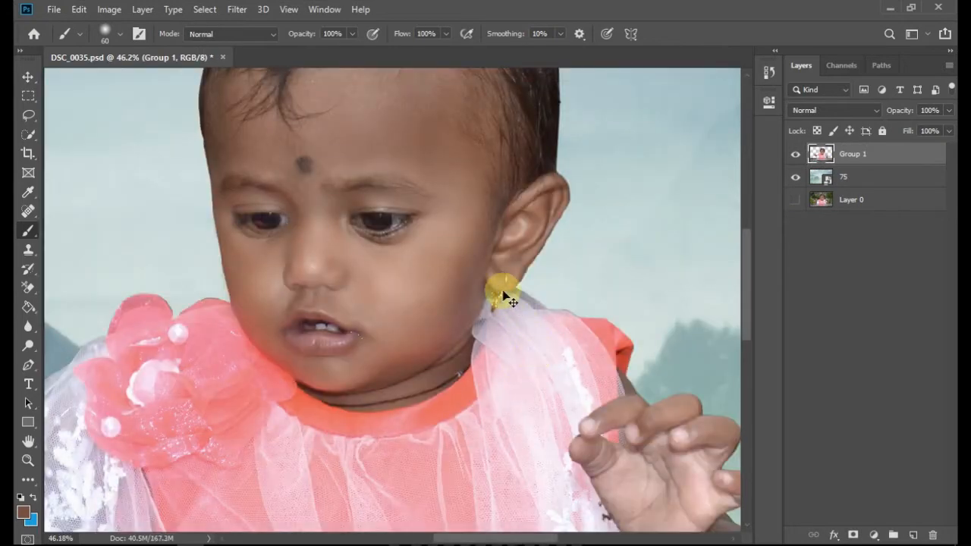
pyautogui.scroll(-3, 504, 294)
pyautogui.hotkey('ctrl', 'l')
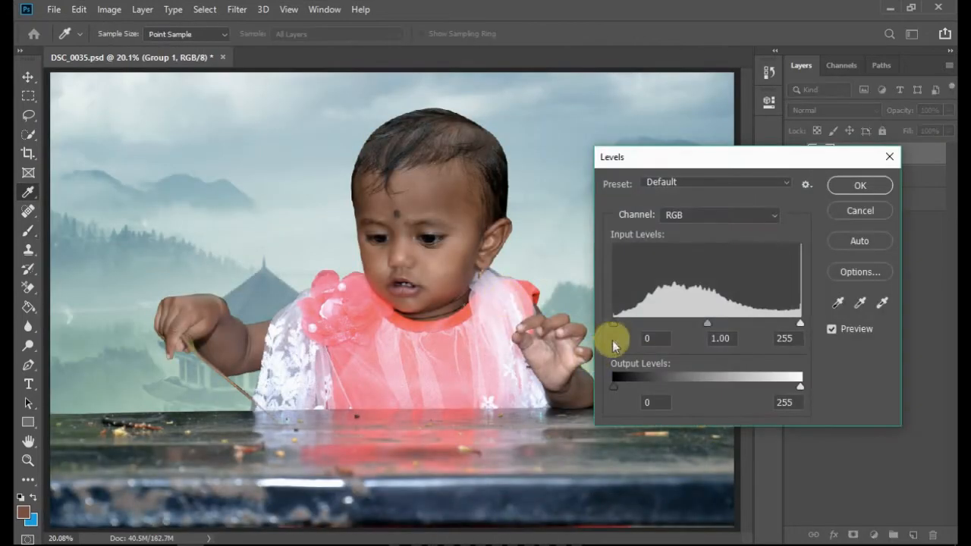
pyautogui.press('Return')
pyautogui.press('b')
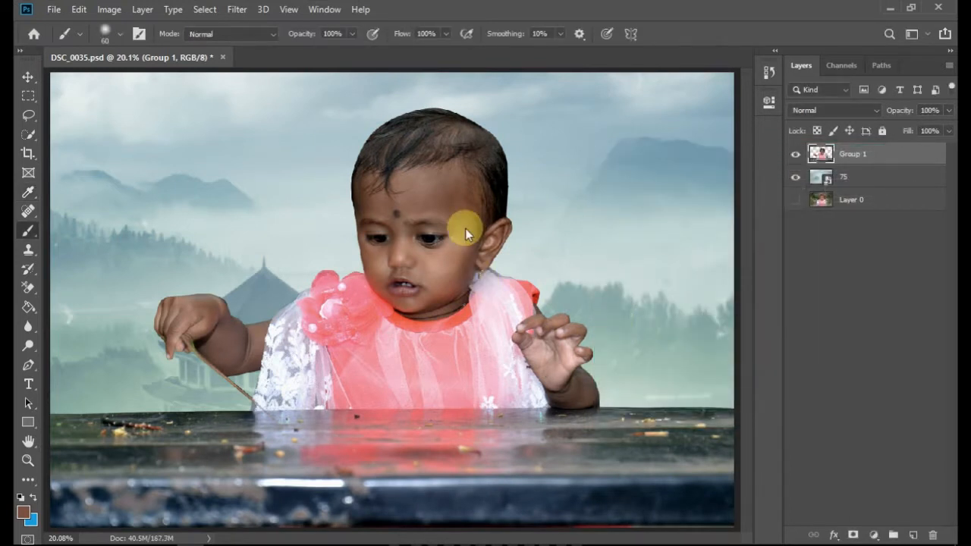
# Step: In the Camera Raw filter, set the child layer's Exposure to +0.55 and Shadows to -22
pyautogui.hotkey('ctrl', 'shift', 'a')
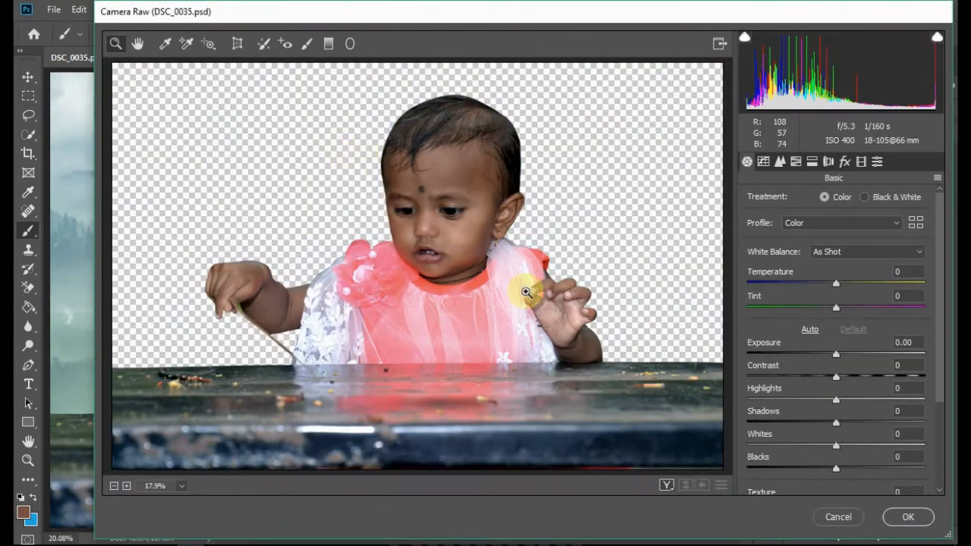
pyautogui.click(526, 292)
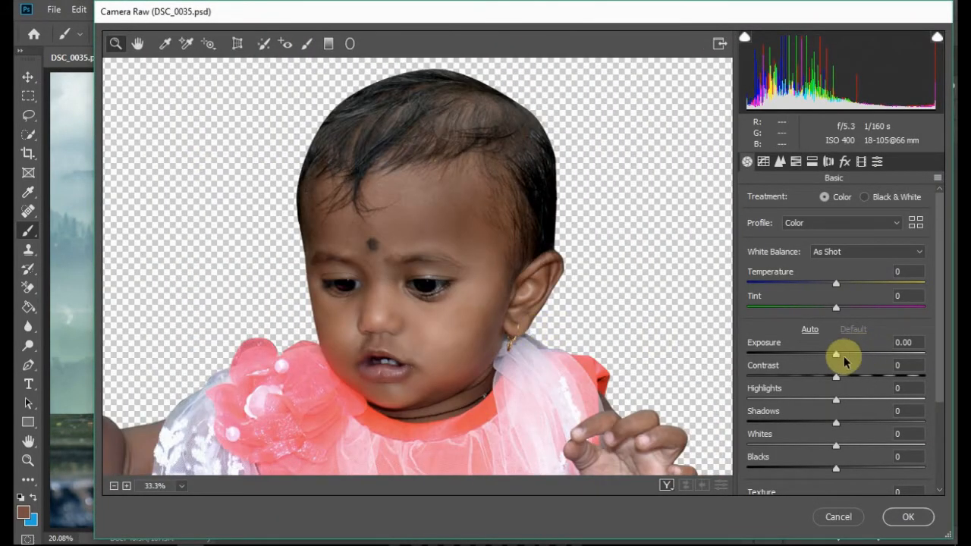
pyautogui.moveTo(843, 358); pyautogui.dragTo(846, 358)
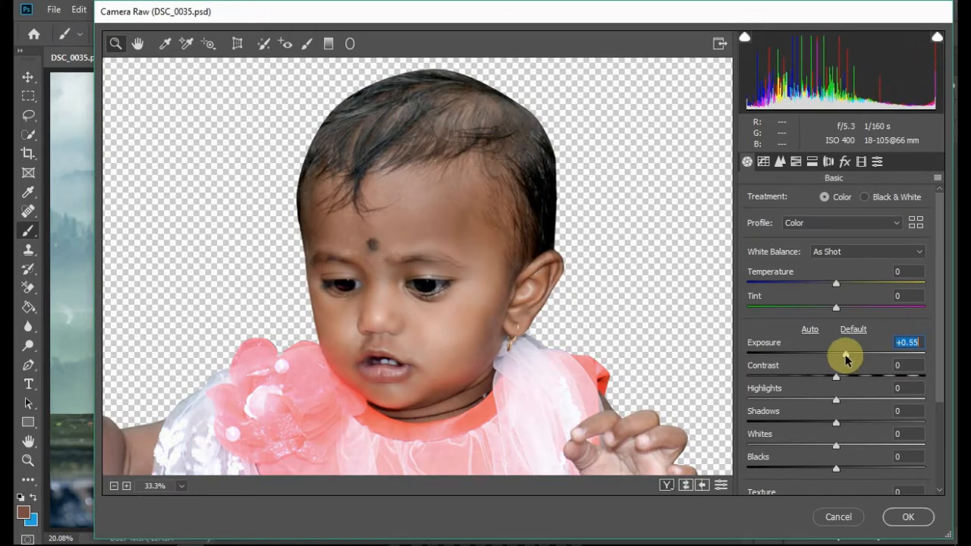
pyautogui.scroll(-3, 834, 367)
pyautogui.click(832, 376)
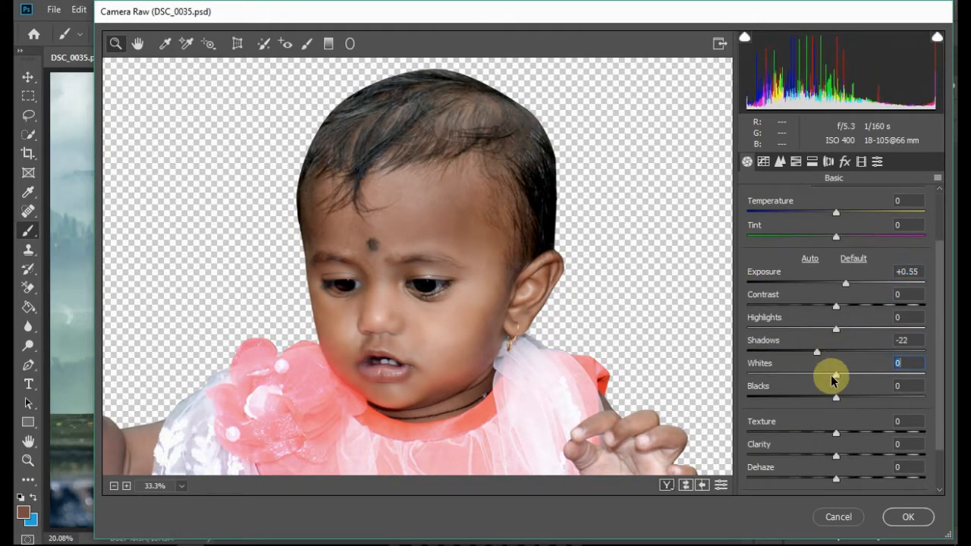
# Step: Set the child layer's Whites to -3 and Exposure to +0.80 in Camera Raw, and apply the filter
pyautogui.click(781, 162)
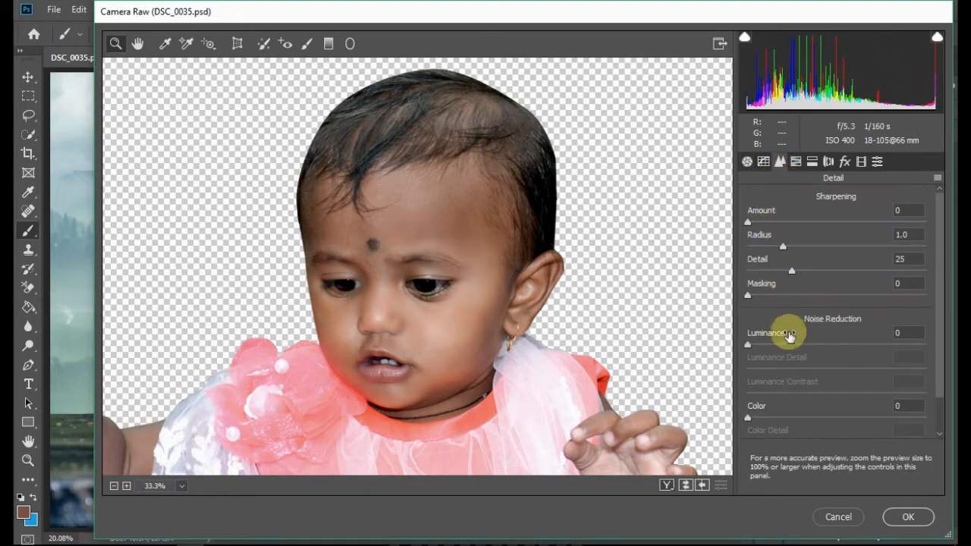
pyautogui.click(747, 161)
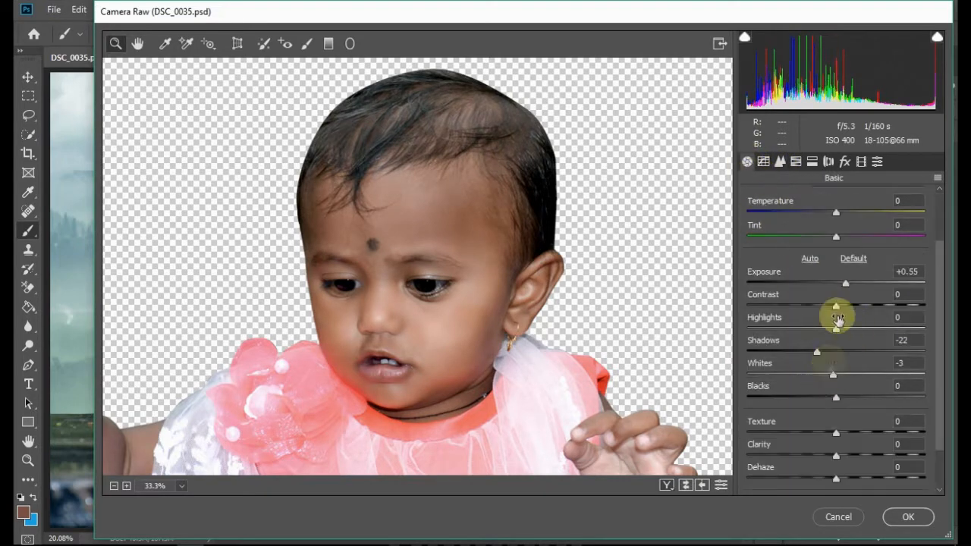
pyautogui.moveTo(846, 287); pyautogui.dragTo(850, 286)
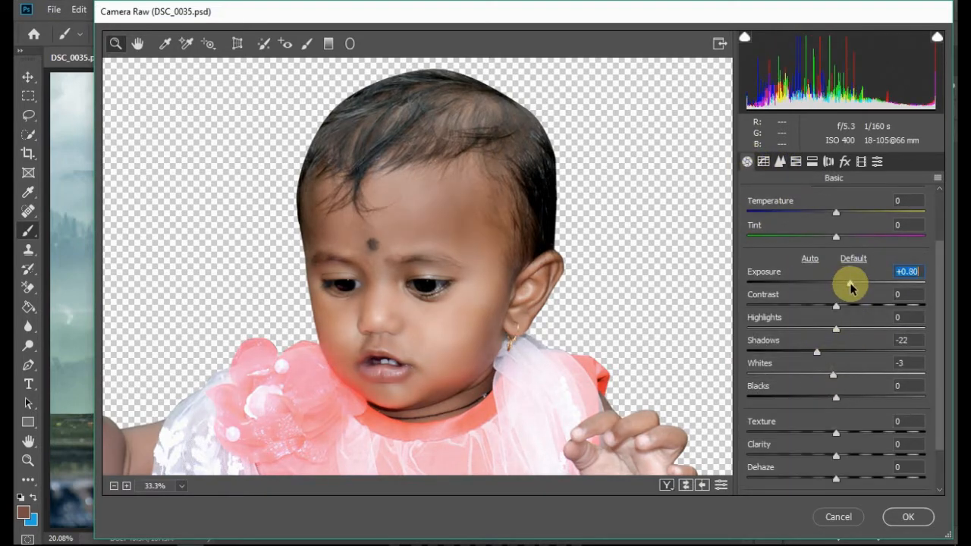
pyautogui.click(908, 517)
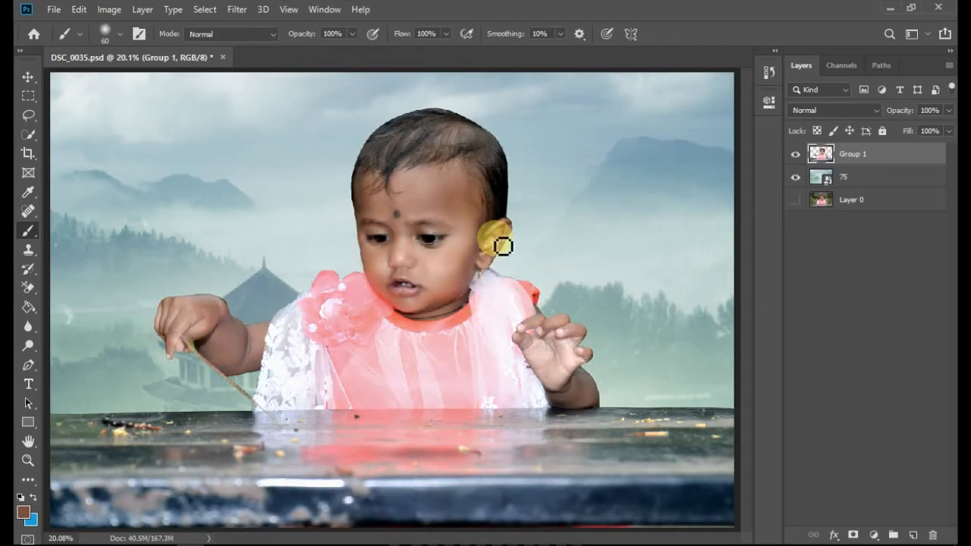
# Step: Place image 239 from the 14-10-2021 folder into the photo document as a new layer, and hide that layer
pyautogui.hotkey('ctrl', '-')
pyautogui.hotkey('ctrl', '-')
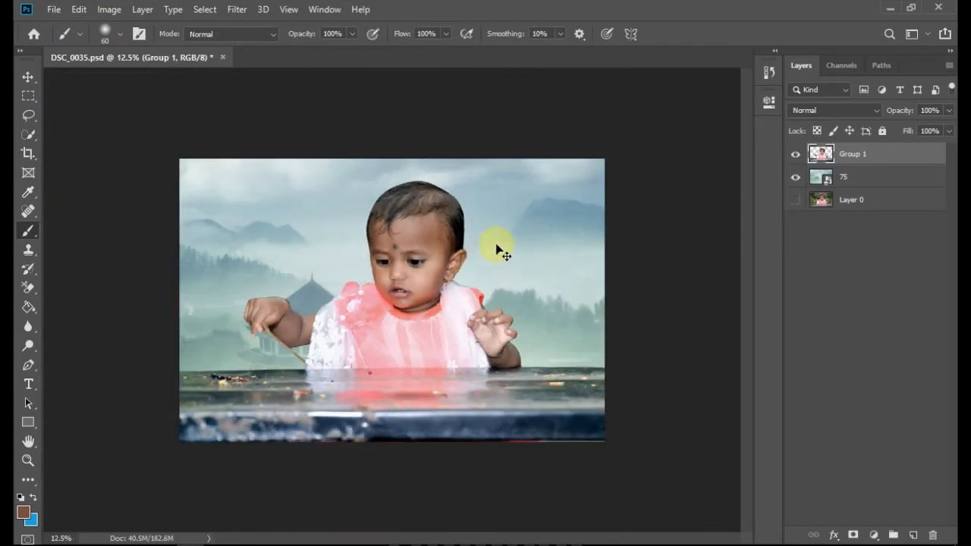
pyautogui.hotkey('ctrl', '0')
pyautogui.hotkey('ctrl', '-')
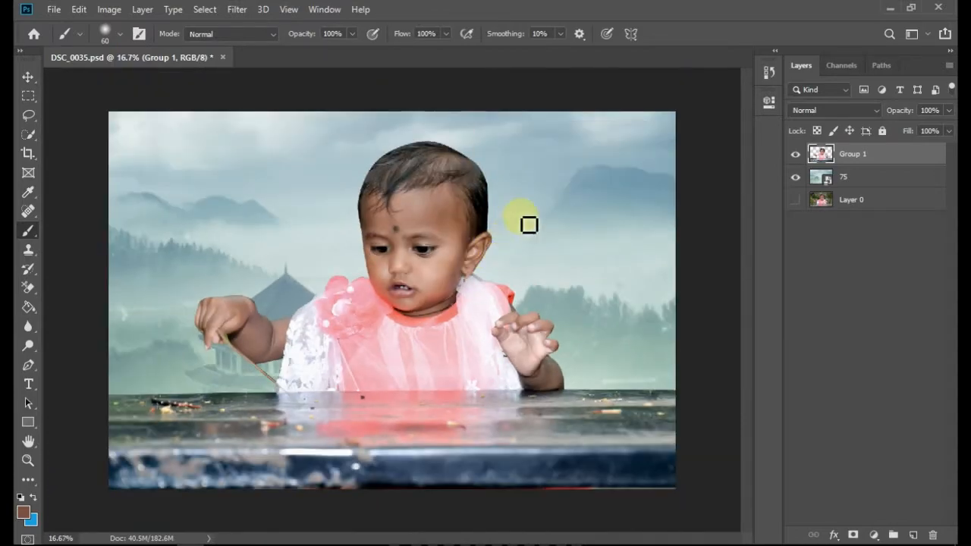
pyautogui.hotkey('alt', 'Tab')
pyautogui.click(358, 171)
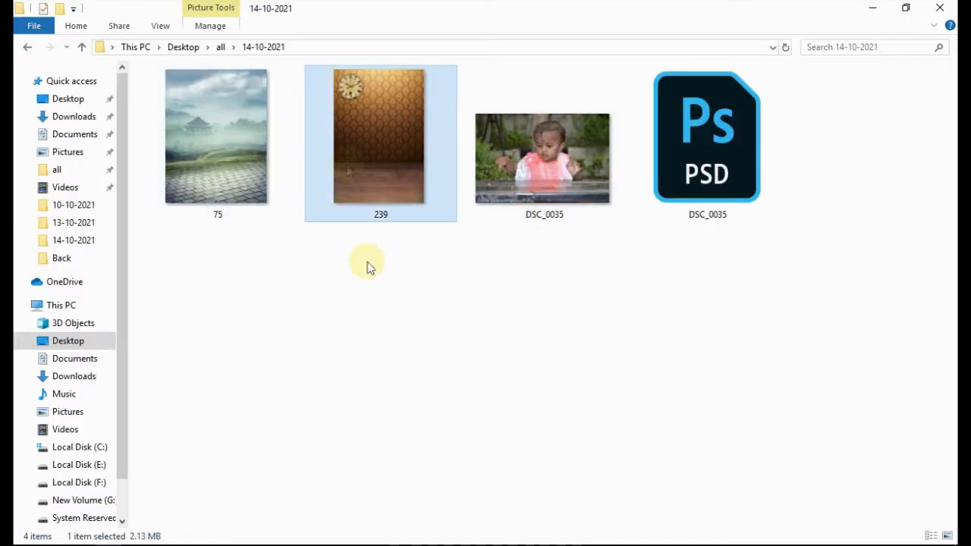
pyautogui.moveTo(348, 163); pyautogui.dragTo(309, 448)
pyautogui.press('b')
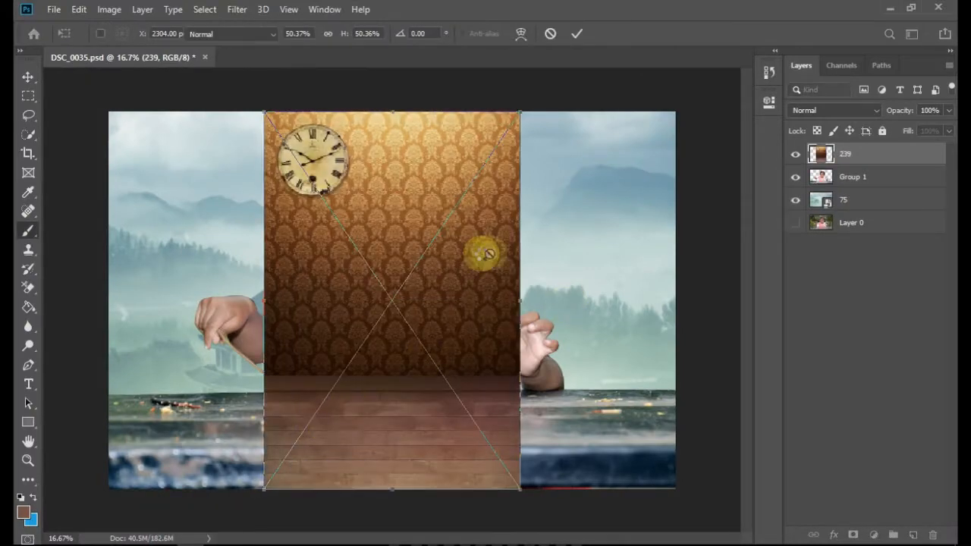
pyautogui.click(794, 154)
# Step: Start a Pen path at the photo's left border and run it near the table's far edge towards the child's dress
pyautogui.moveTo(88, 449); pyautogui.dragTo(453, 481)
pyautogui.moveTo(76, 367); pyautogui.dragTo(352, 377)
pyautogui.press('p')
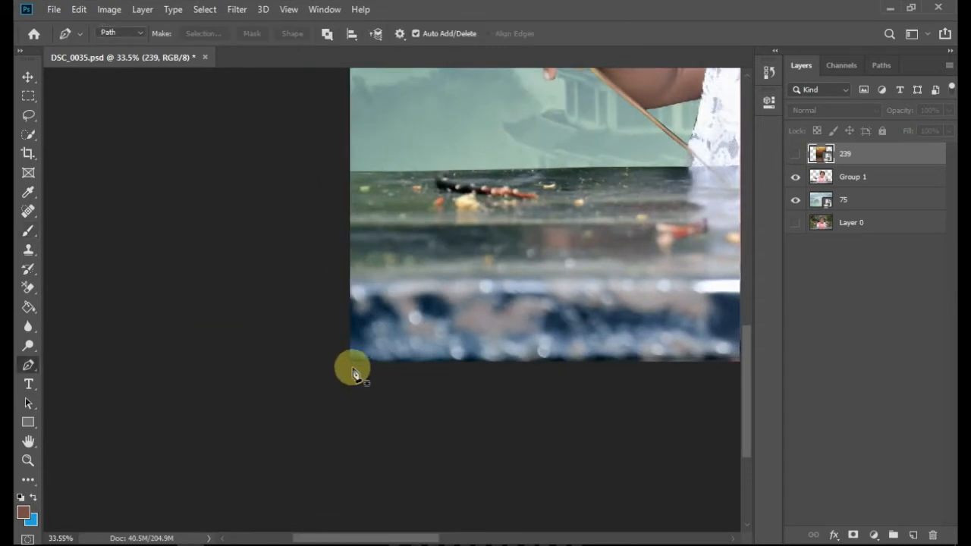
pyautogui.moveTo(251, 161); pyautogui.dragTo(654, 315)
pyautogui.moveTo(333, 313)
pyautogui.mouseDown()
pyautogui.moveTo(342, 373)
pyautogui.moveTo(412, 310)
pyautogui.moveTo(416, 234)
pyautogui.moveTo(238, 243)
pyautogui.mouseUp()
pyautogui.click(349, 219)
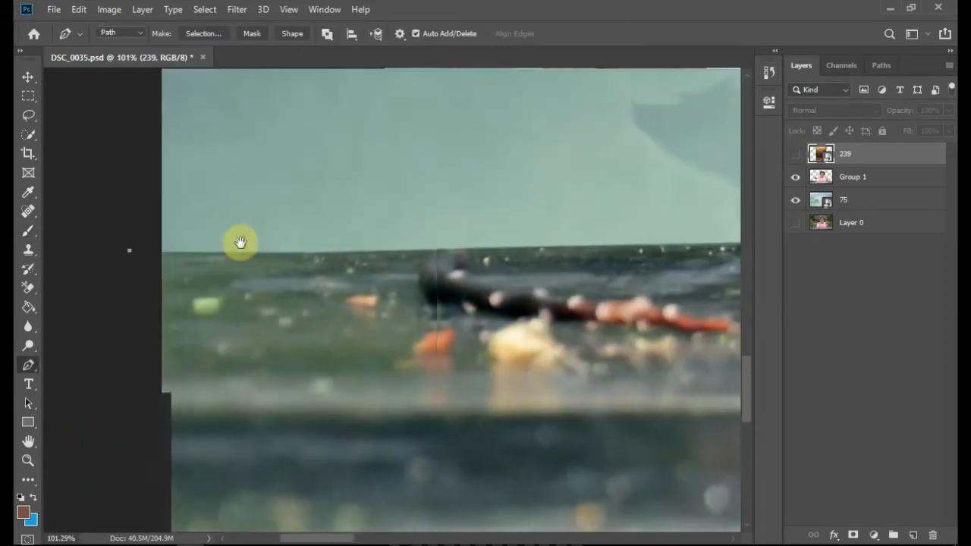
pyautogui.click(572, 218)
pyautogui.moveTo(687, 215); pyautogui.dragTo(260, 218)
pyautogui.moveTo(410, 209); pyautogui.dragTo(178, 205)
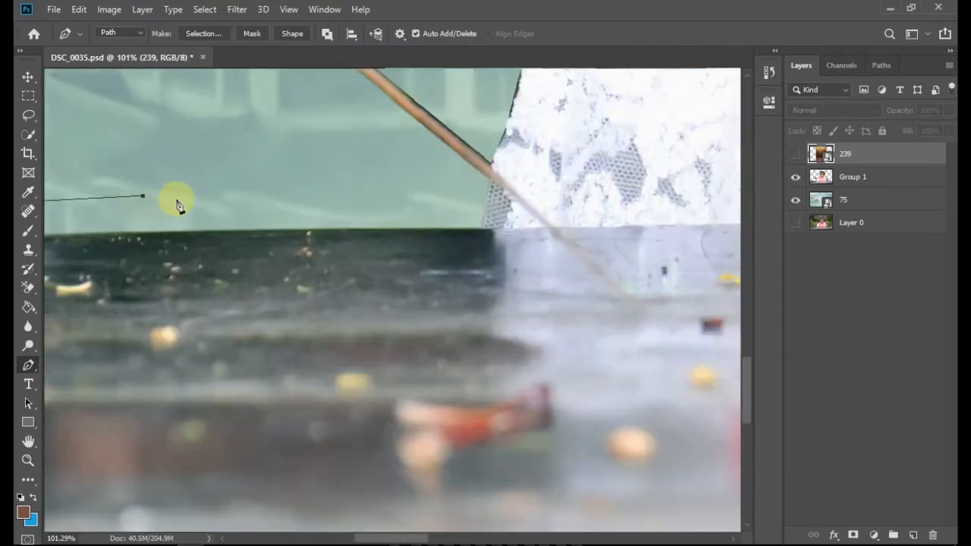
pyautogui.moveTo(396, 177); pyautogui.dragTo(629, 346)
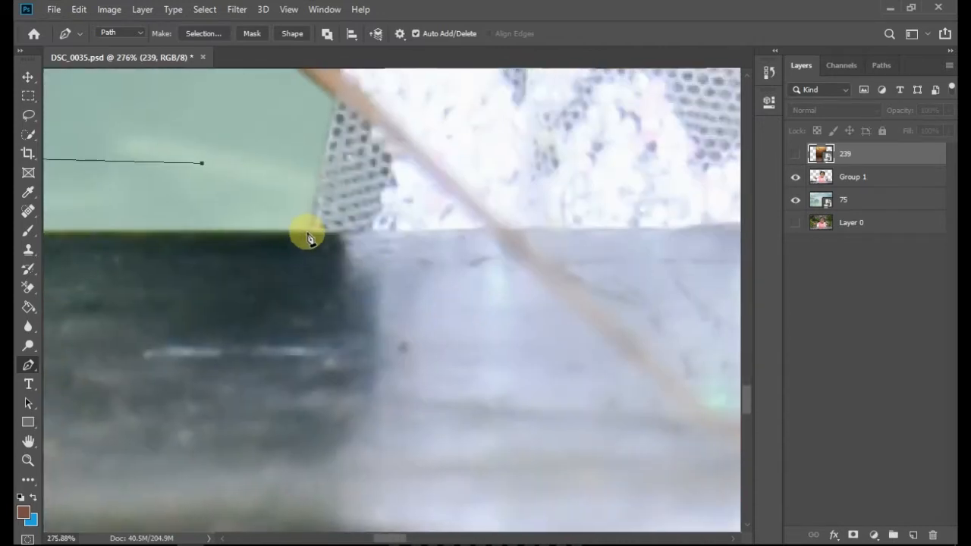
# Step: Trace the path along the line where the white lace and first pink part of the dress meet the table
pyautogui.click(378, 232)
pyautogui.moveTo(566, 231); pyautogui.dragTo(345, 230)
pyautogui.click(426, 232)
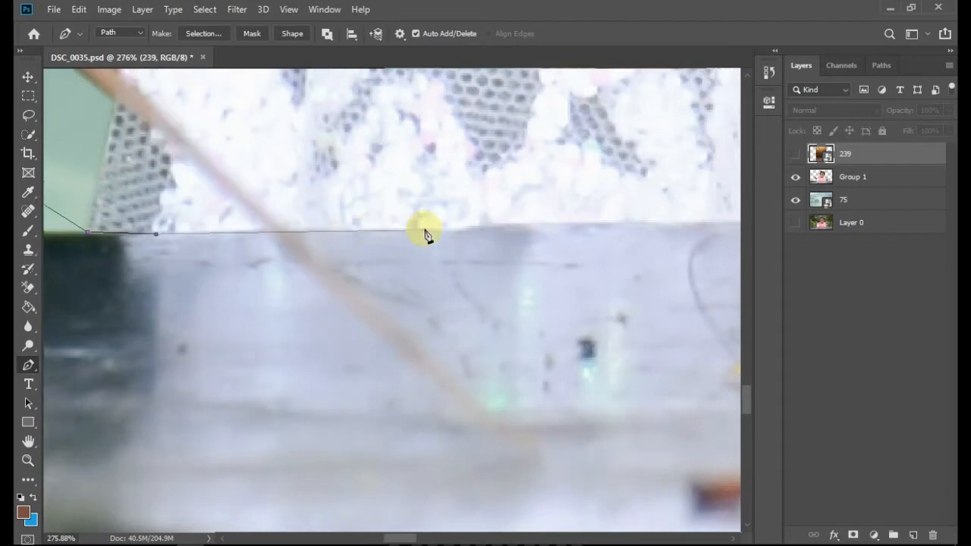
pyautogui.moveTo(576, 232); pyautogui.dragTo(293, 240)
pyautogui.click(453, 238)
pyautogui.moveTo(453, 238); pyautogui.dragTo(206, 233)
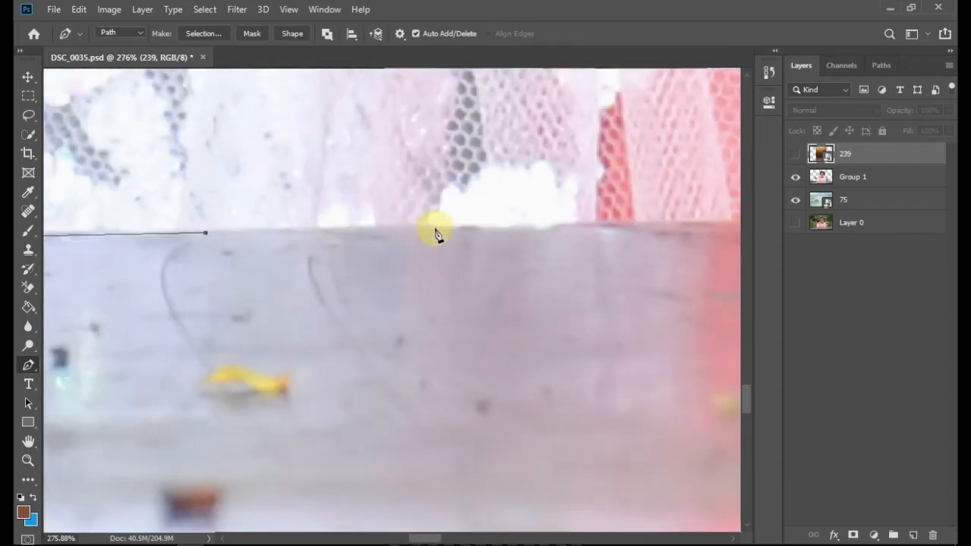
pyautogui.moveTo(631, 240); pyautogui.dragTo(312, 251)
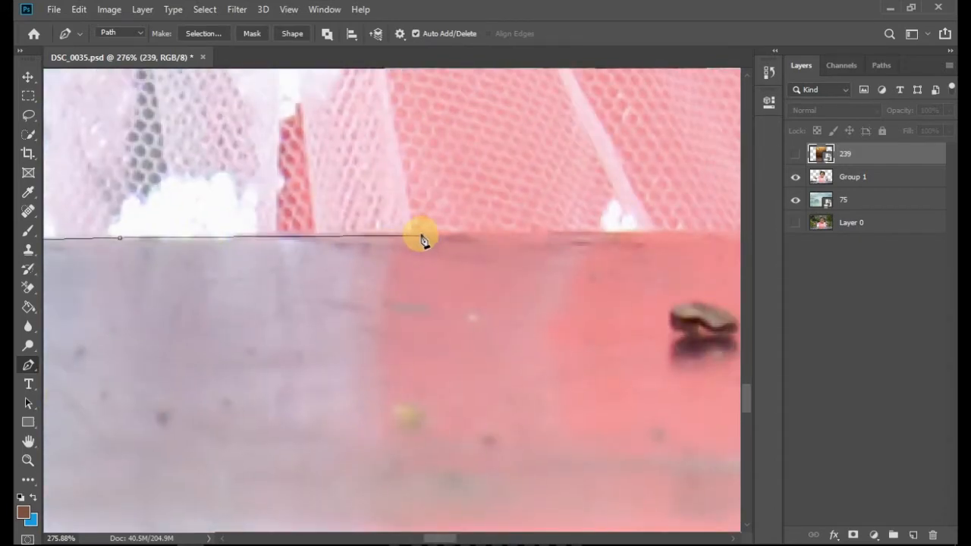
pyautogui.click(422, 240)
pyautogui.moveTo(501, 242); pyautogui.dragTo(307, 250)
pyautogui.click(508, 240)
pyautogui.moveTo(622, 259); pyautogui.dragTo(295, 260)
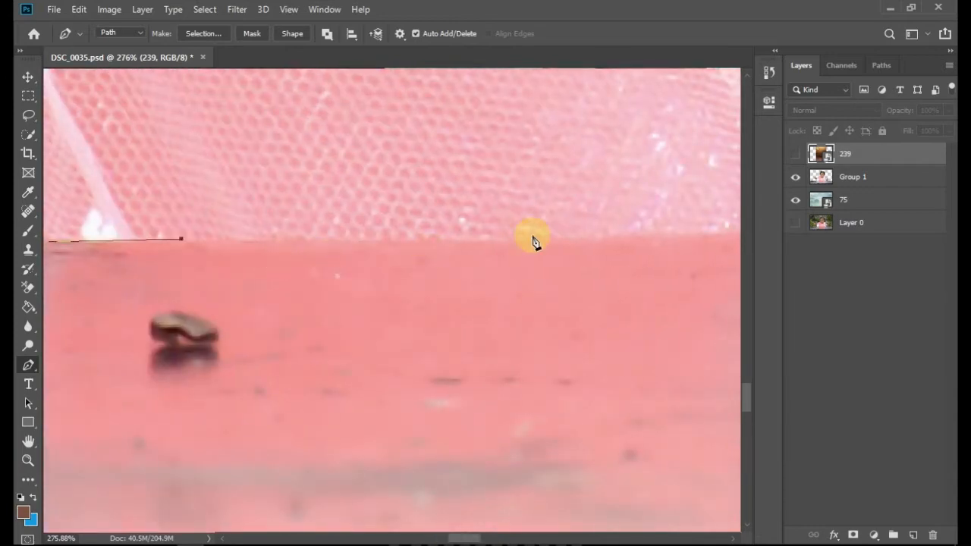
# Step: Continue the path along the rest of the dress hem up to where the child's forearm touches the table
pyautogui.click(534, 236)
pyautogui.moveTo(591, 252); pyautogui.dragTo(228, 259)
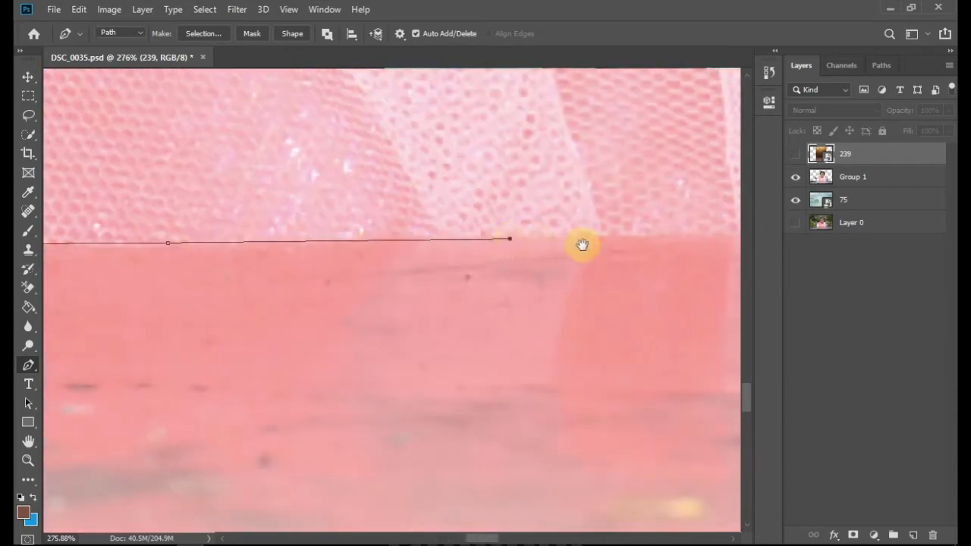
pyautogui.moveTo(582, 244); pyautogui.dragTo(240, 285)
pyautogui.click(526, 280)
pyautogui.moveTo(600, 285); pyautogui.dragTo(235, 258)
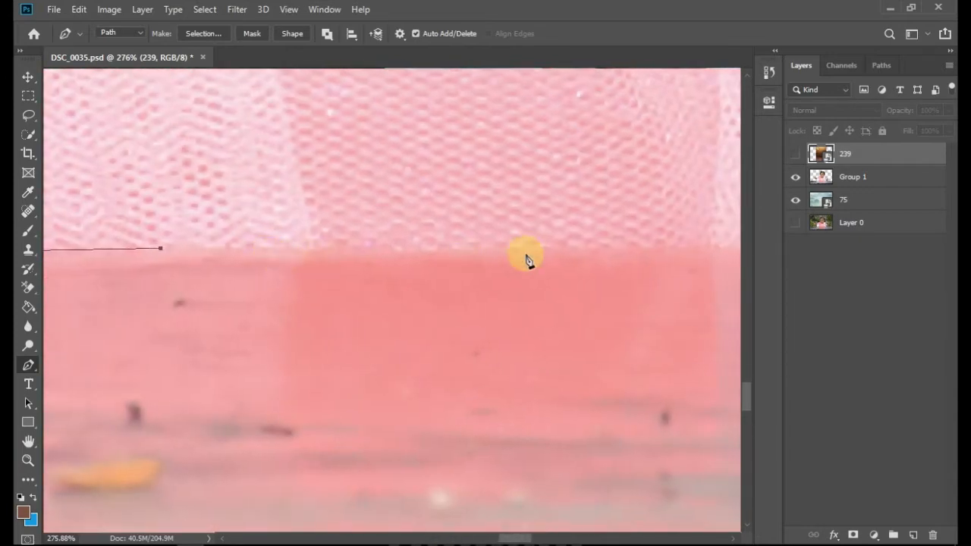
pyautogui.moveTo(639, 254); pyautogui.dragTo(236, 281)
pyautogui.click(423, 285)
pyautogui.moveTo(422, 285); pyautogui.dragTo(291, 274)
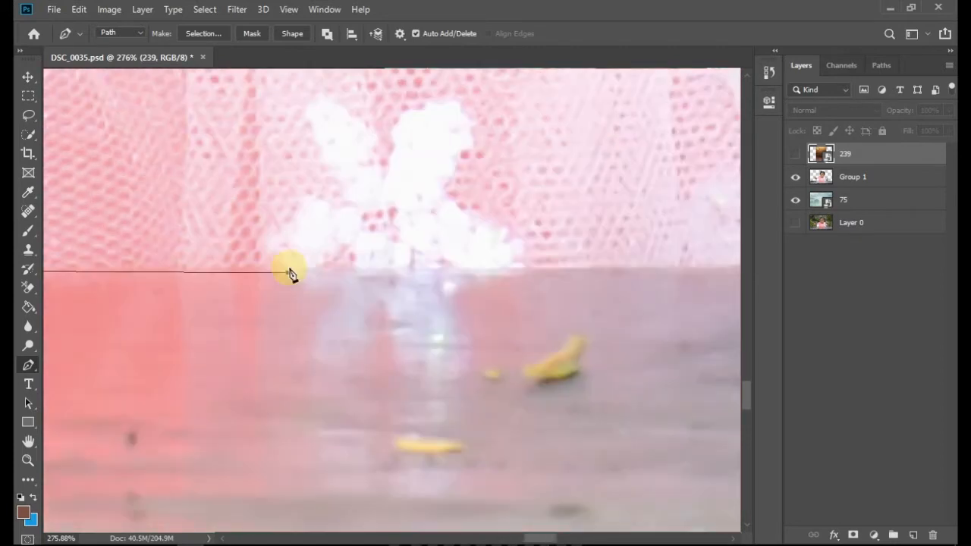
pyautogui.click(571, 265)
pyautogui.moveTo(605, 281); pyautogui.dragTo(172, 285)
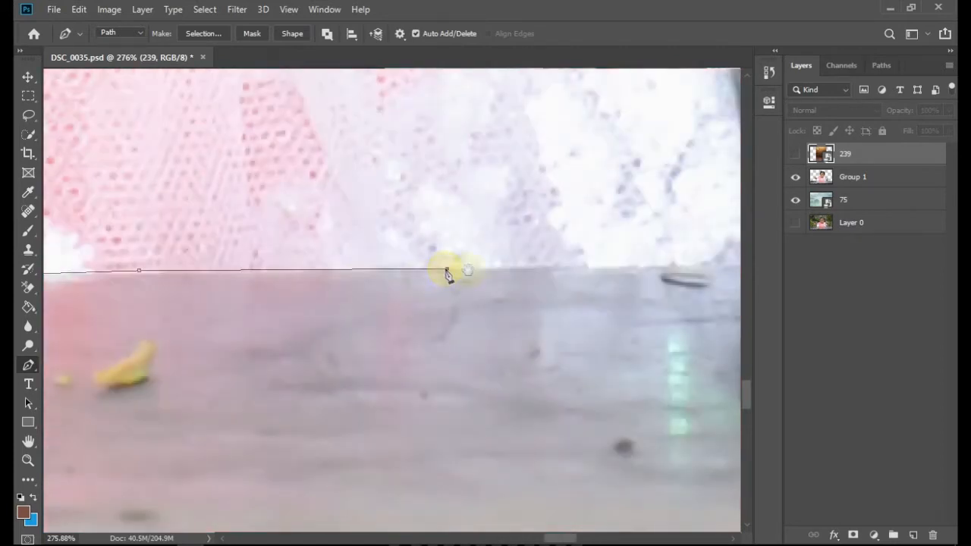
pyautogui.moveTo(448, 274); pyautogui.dragTo(254, 287)
pyautogui.click(536, 269)
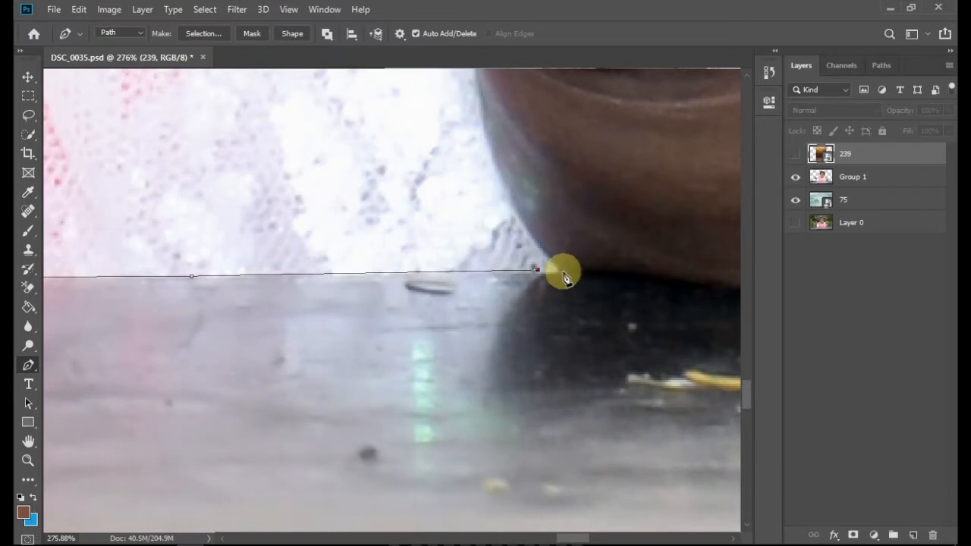
# Step: Curve the path along the underside of the child's forearm to the bare table edge beyond it
pyautogui.click(564, 272)
pyautogui.moveTo(633, 283); pyautogui.dragTo(381, 281)
pyautogui.moveTo(492, 284); pyautogui.dragTo(516, 288)
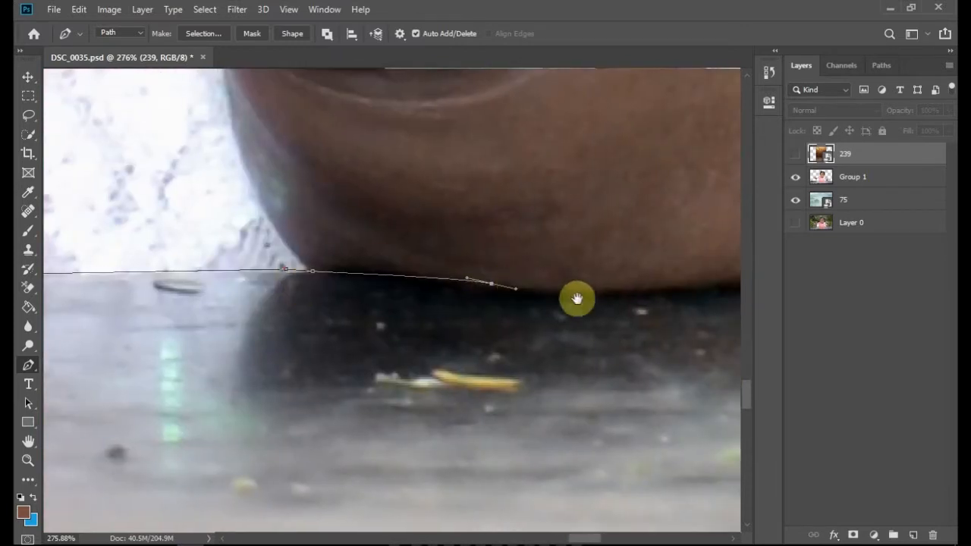
pyautogui.moveTo(576, 298); pyautogui.dragTo(475, 301)
pyautogui.moveTo(595, 292); pyautogui.dragTo(264, 297)
pyautogui.click(461, 284)
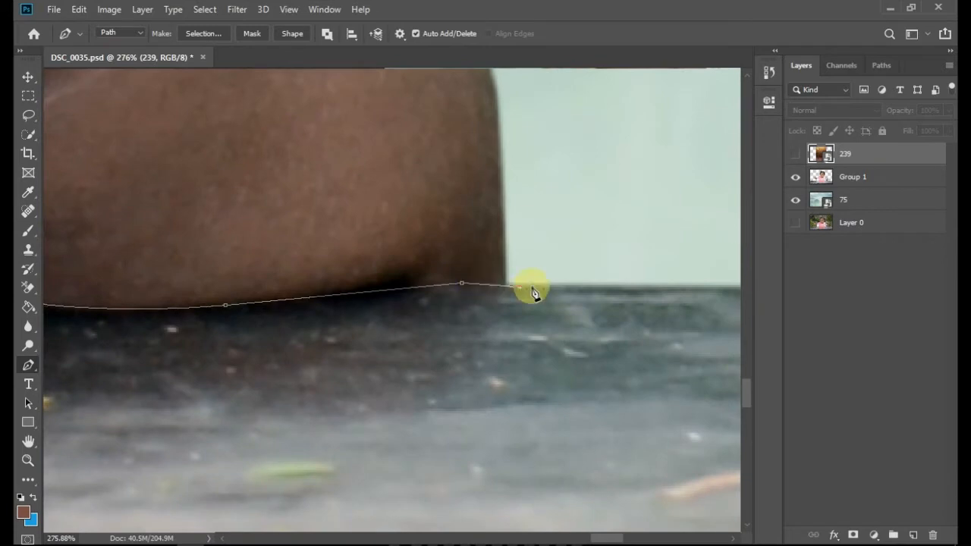
pyautogui.moveTo(534, 294); pyautogui.dragTo(349, 291)
# Step: Carry the path beyond the canvas and around the table's right, lower and left sides to enclose the whole table
pyautogui.hotkey('ctrl', '-')
pyautogui.hotkey('ctrl', '-')
pyautogui.hotkey('ctrl', '-')
pyautogui.hotkey('ctrl', '-')
pyautogui.hotkey('ctrl', '-')
pyautogui.hotkey('ctrl', '-')
pyautogui.hotkey('ctrl', '-')
pyautogui.hotkey('ctrl', '-')
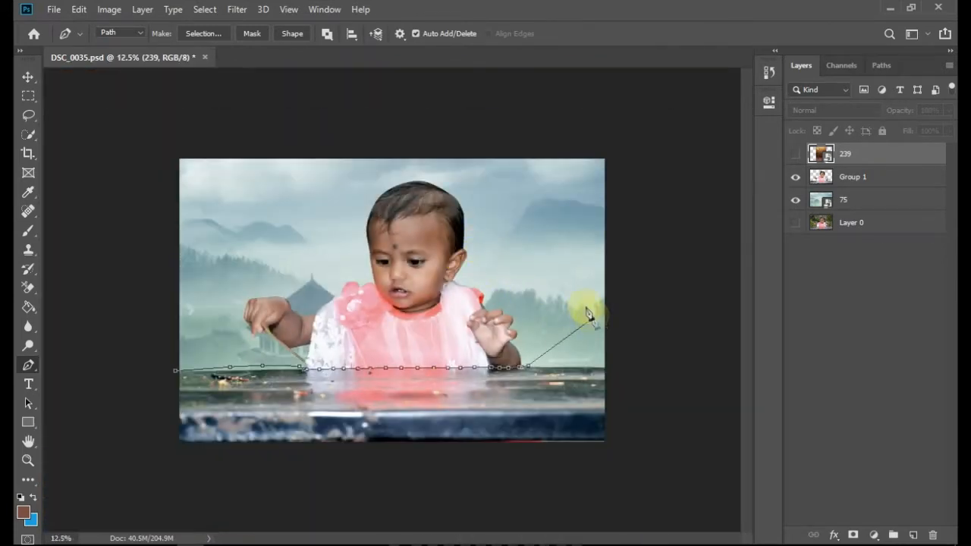
pyautogui.click(663, 353)
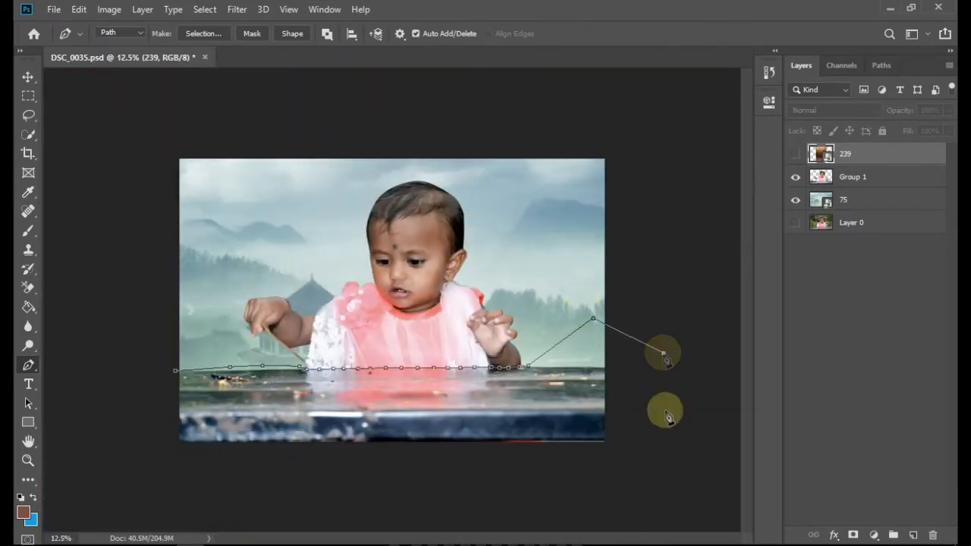
pyautogui.click(659, 459)
pyautogui.moveTo(543, 491); pyautogui.dragTo(504, 491)
pyautogui.moveTo(353, 485); pyautogui.dragTo(302, 484)
pyautogui.click(157, 473)
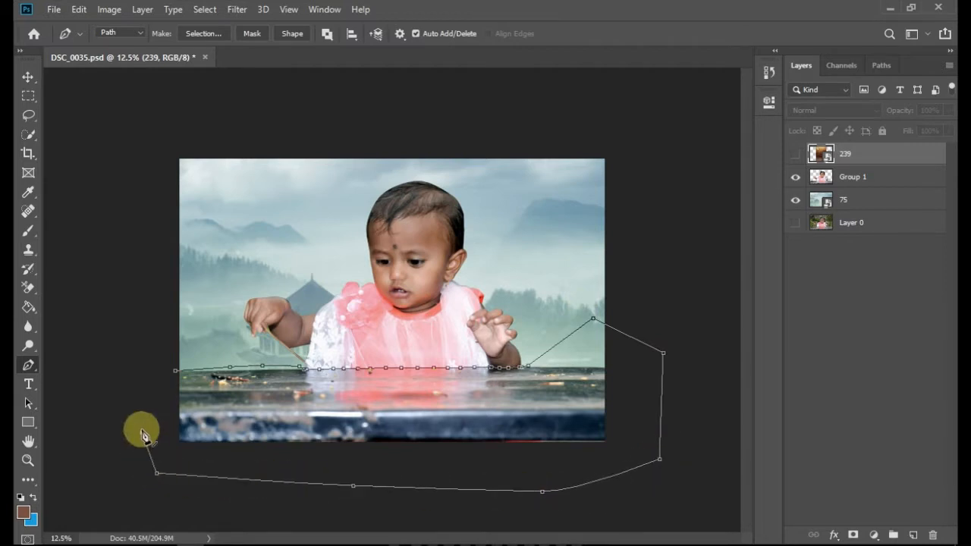
# Step: Copy the table area enclosed by the path from Group 1 to a new layer, and show layer 239
pyautogui.hotkey('ctrl', 'Return')
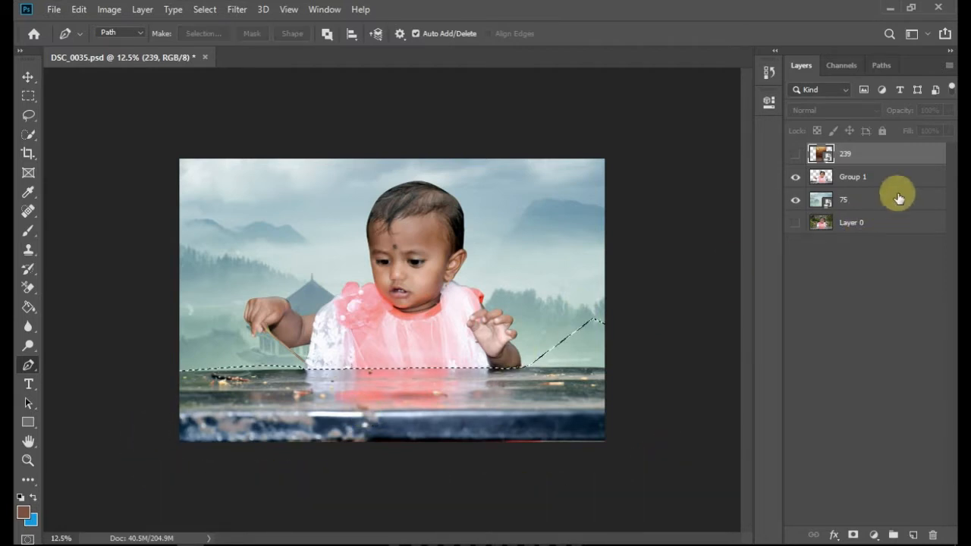
pyautogui.click(889, 180)
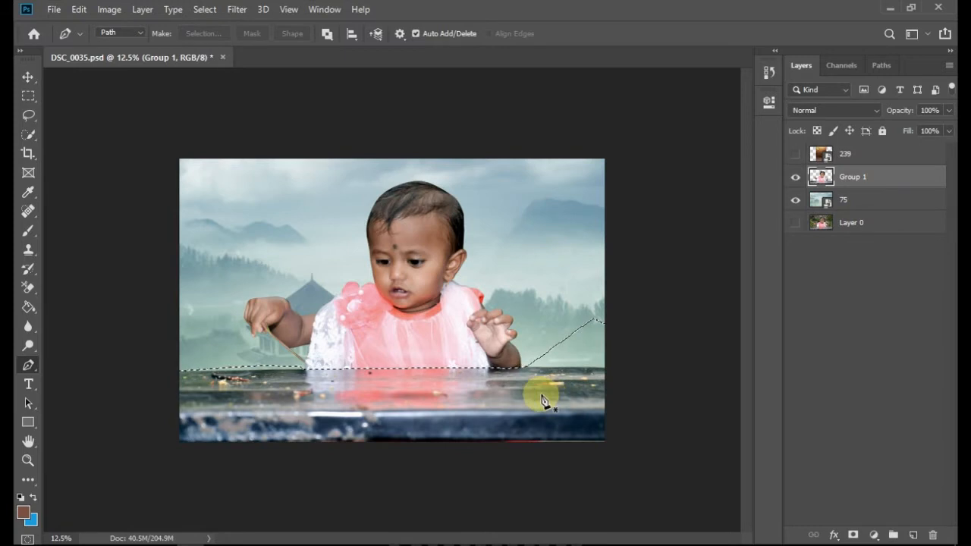
pyautogui.hotkey('ctrl', 'j')
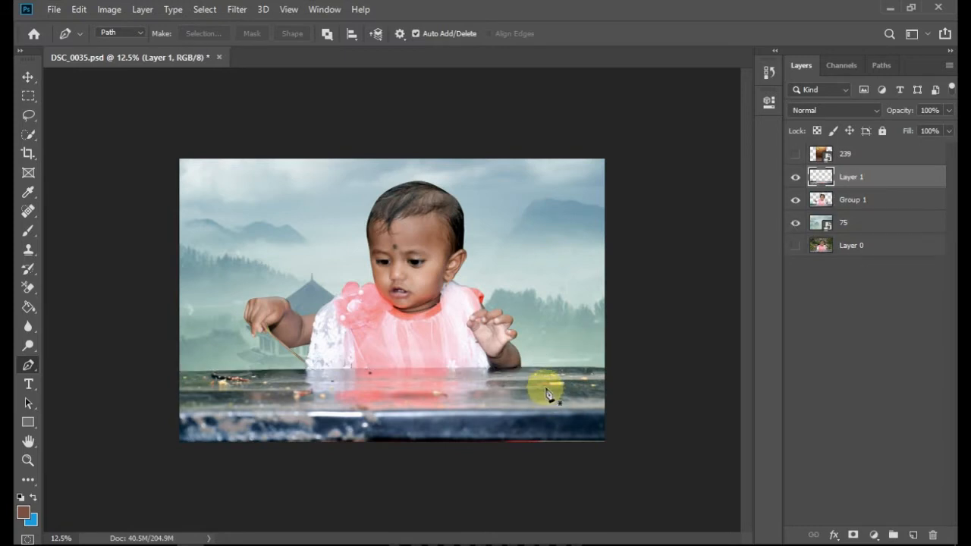
pyautogui.click(795, 154)
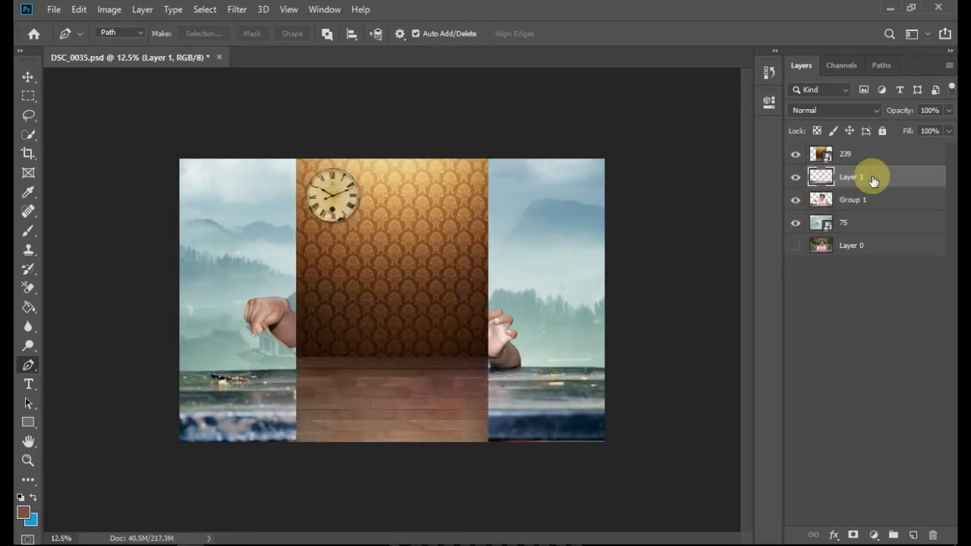
pyautogui.hotkey('ctrl', 't')
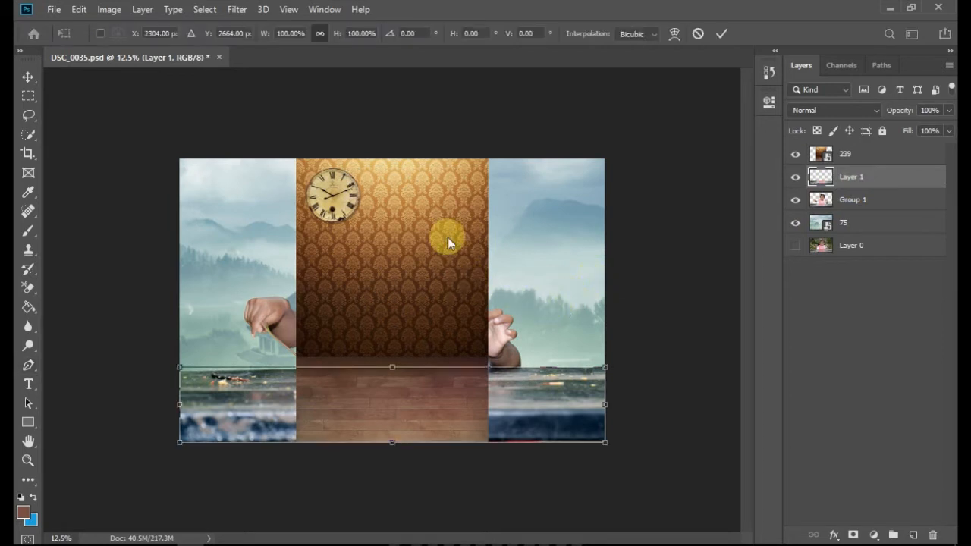
pyautogui.press('Return')
pyautogui.press('p')
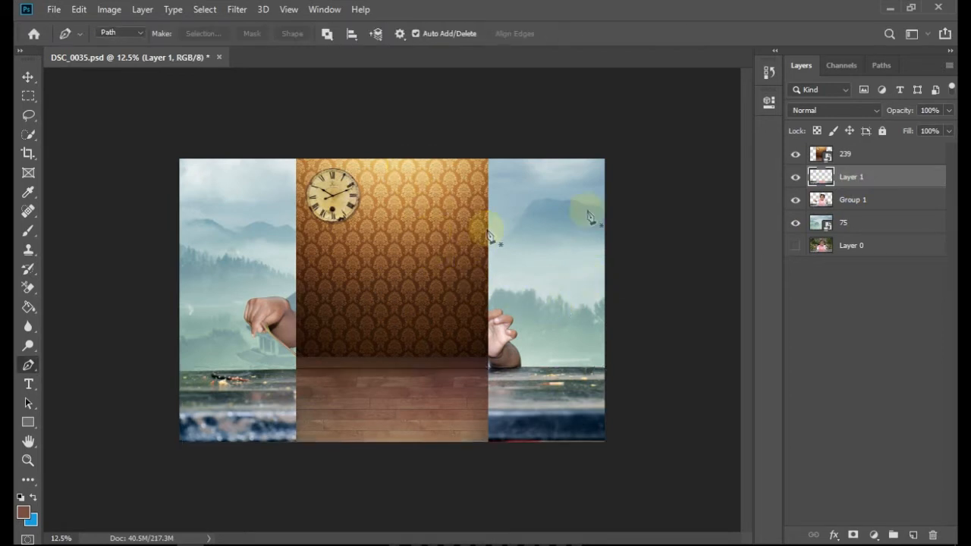
# Step: Rasterize layer 239
pyautogui.click(850, 155)
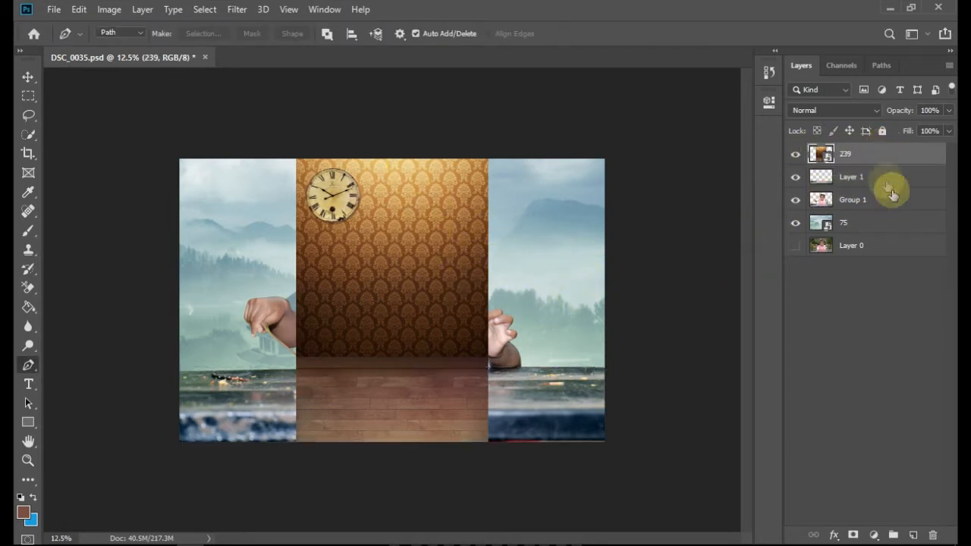
pyautogui.rightClick(856, 154)
pyautogui.click(728, 260)
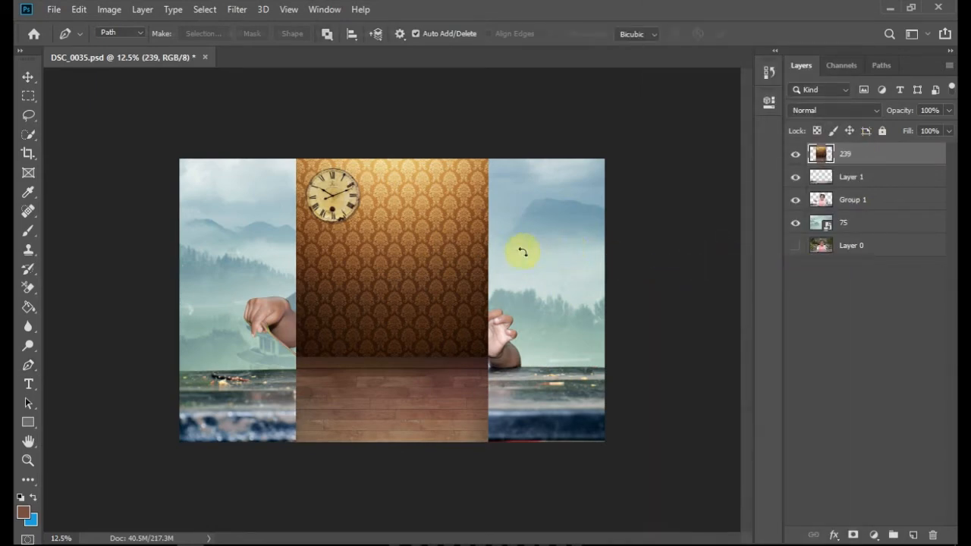
# Step: Shorten layer 239 from its upper edge to 87.24% height and clip it to Layer 1
pyautogui.hotkey('ctrl', 't')
pyautogui.moveTo(393, 159); pyautogui.dragTo(390, 197)
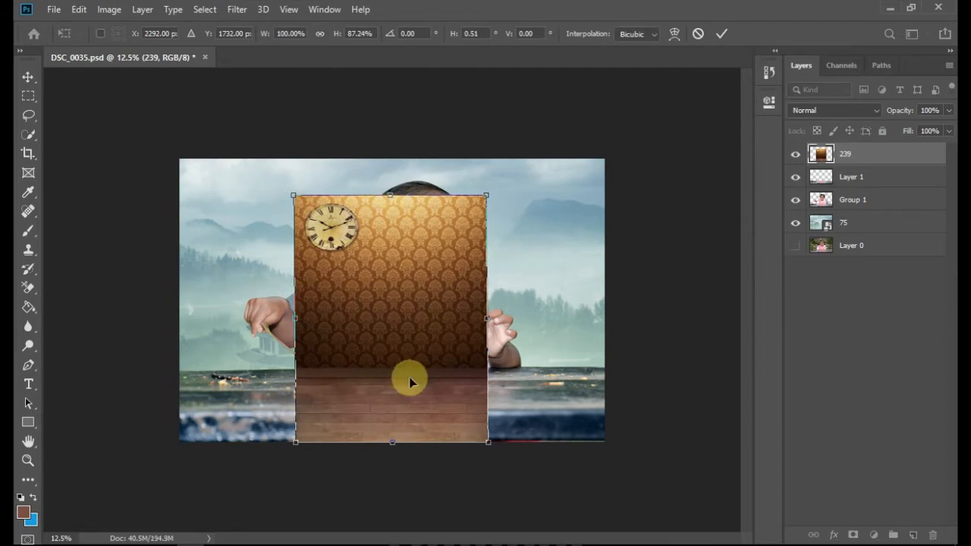
pyautogui.press('Return')
pyautogui.press('p')
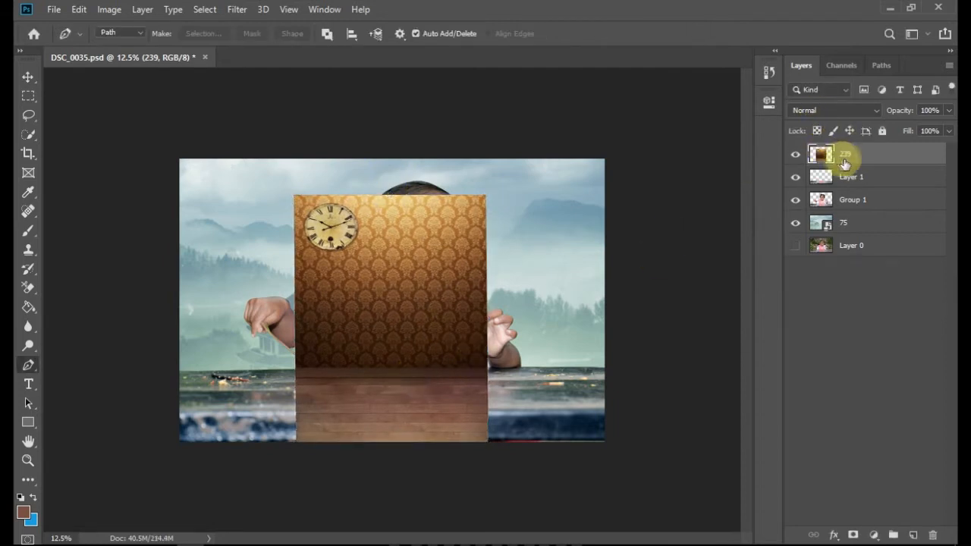
pyautogui.keyDown('alt'); pyautogui.click(851, 164); pyautogui.keyUp('alt')
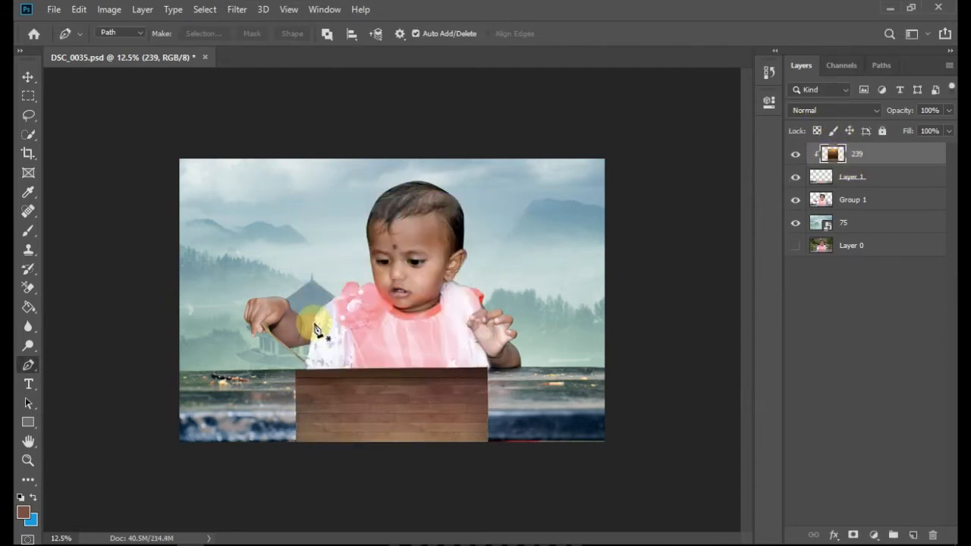
# Step: Move the clipped wood of layer 239 to the table's left end and place a duplicate beside it toward the right
pyautogui.press('v')
pyautogui.moveTo(390, 418)
pyautogui.mouseDown()
pyautogui.moveTo(257, 434)
pyautogui.moveTo(268, 434)
pyautogui.mouseUp()
pyautogui.moveTo(154, 347); pyautogui.dragTo(600, 521)
pyautogui.moveTo(492, 484); pyautogui.dragTo(478, 460)
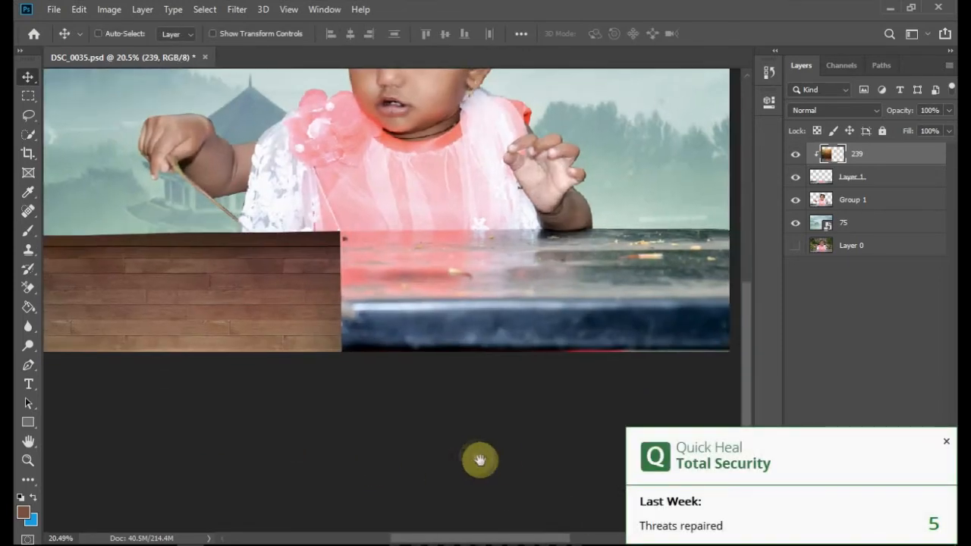
pyautogui.moveTo(236, 303); pyautogui.dragTo(512, 282)
pyautogui.hotkey('ctrl', '-')
pyautogui.hotkey('ctrl', '-')
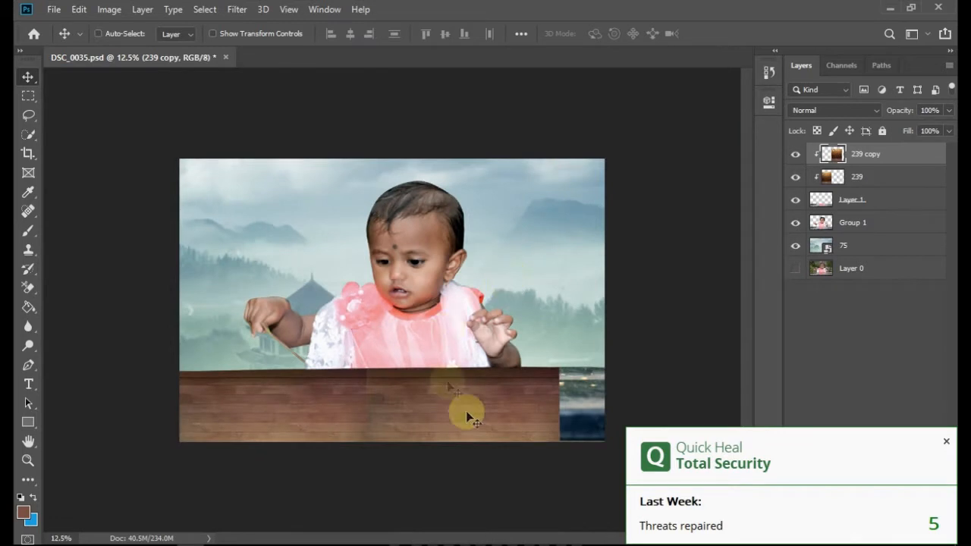
# Step: Stretch layers 239 and 239 copy together to 111.63% width so the wood reaches the table's right end
pyautogui.rightClick(352, 406)
pyautogui.keyDown('shift'); pyautogui.click(351, 401); pyautogui.keyUp('shift')
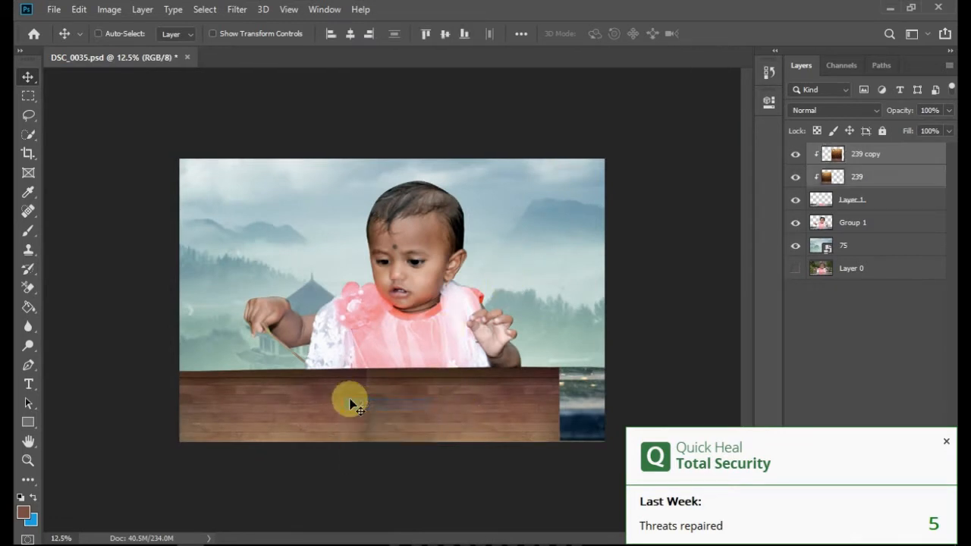
pyautogui.hotkey('ctrl', 't')
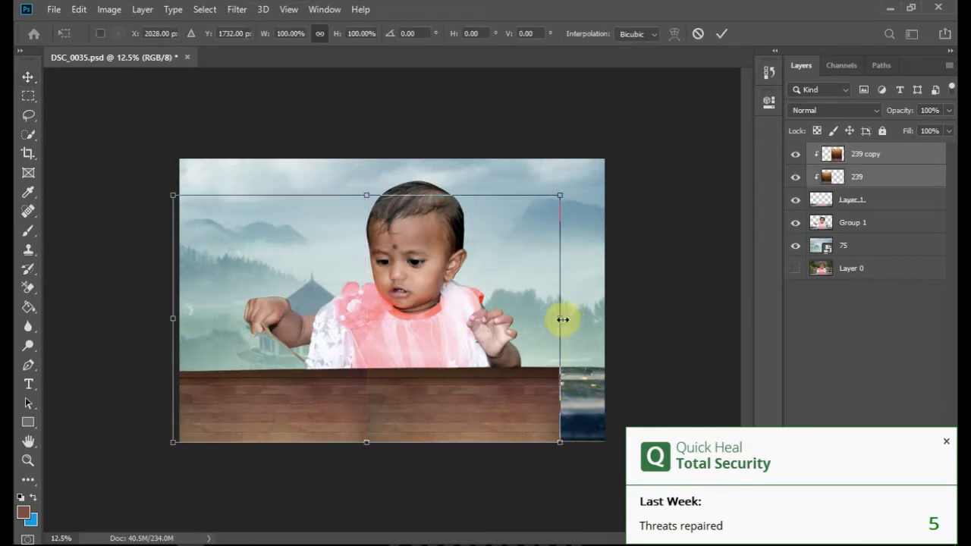
pyautogui.moveTo(562, 319); pyautogui.dragTo(598, 326)
pyautogui.doubleClick(497, 418)
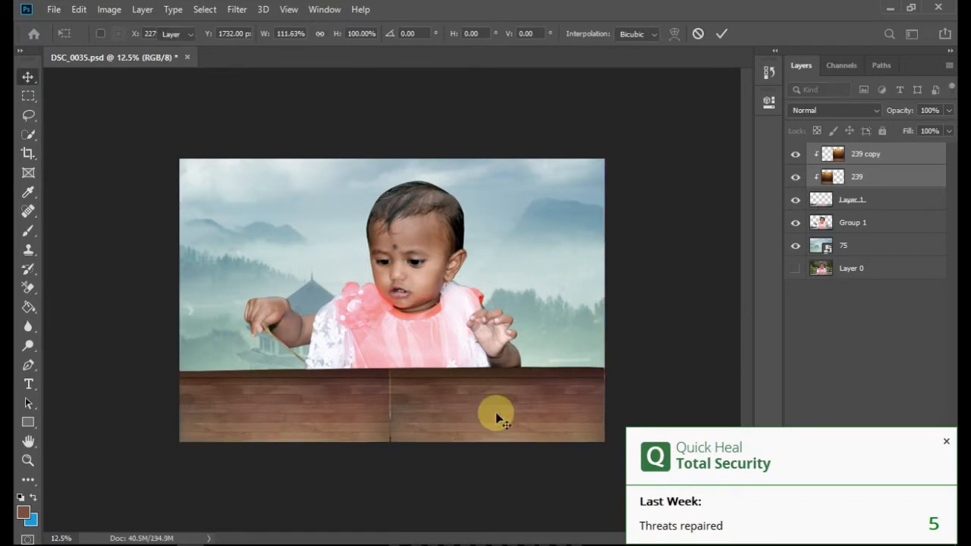
# Step: Set layers 239 and 239 copy to Luminosity blending at 97% opacity
pyautogui.click(831, 110)
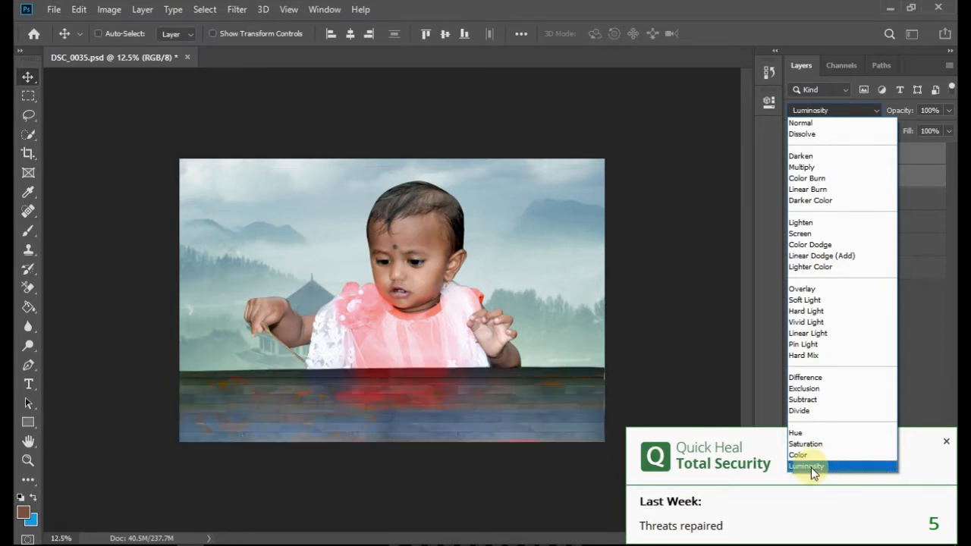
pyautogui.click(811, 467)
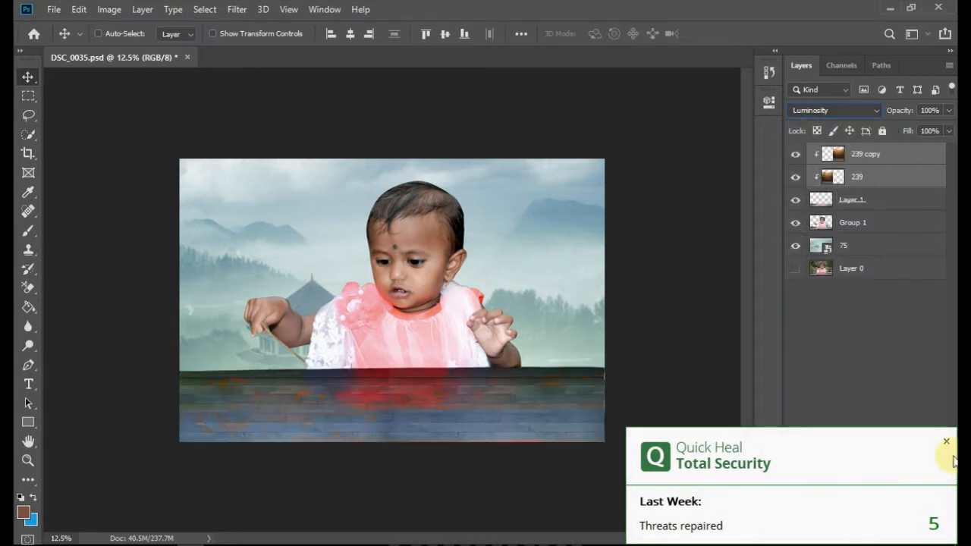
pyautogui.click(946, 443)
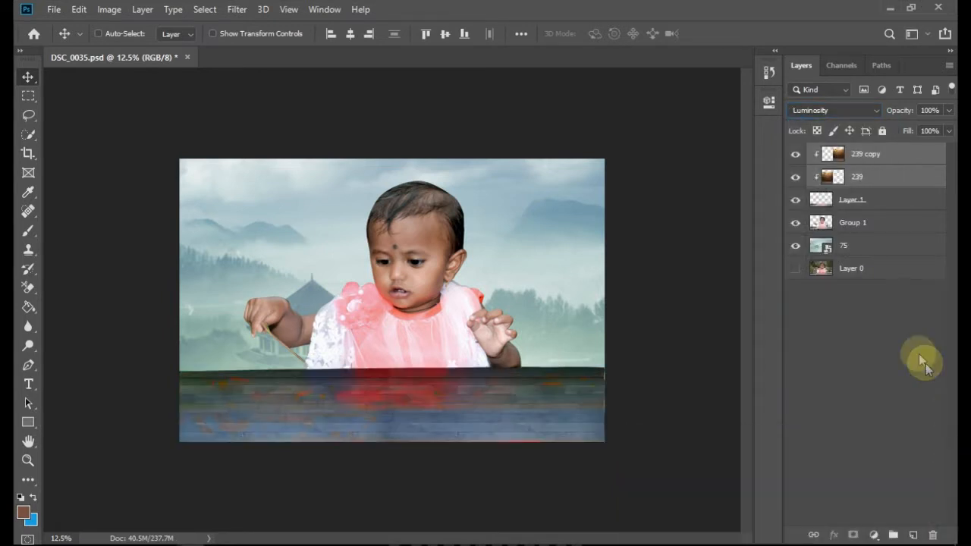
pyautogui.click(839, 111)
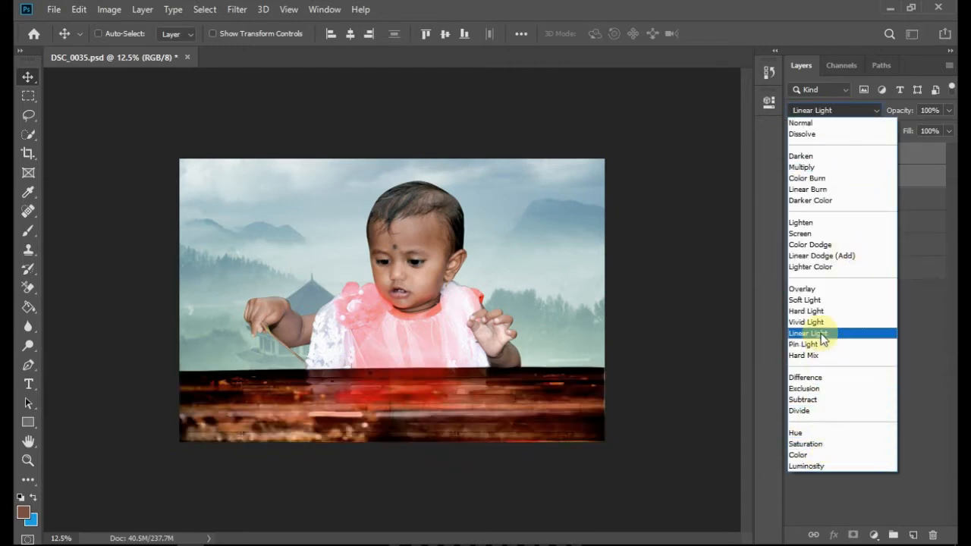
pyautogui.click(832, 463)
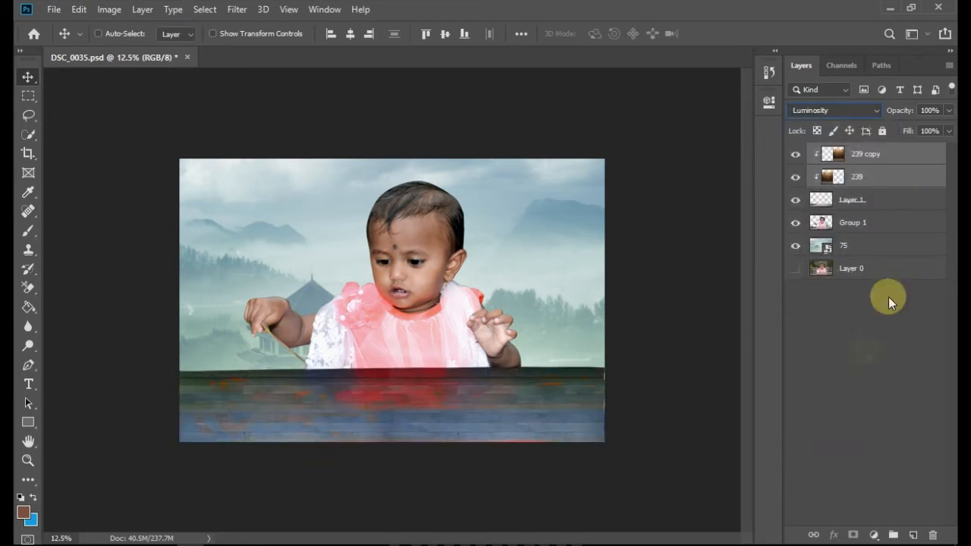
pyautogui.click(948, 110)
pyautogui.moveTo(941, 131); pyautogui.dragTo(945, 130)
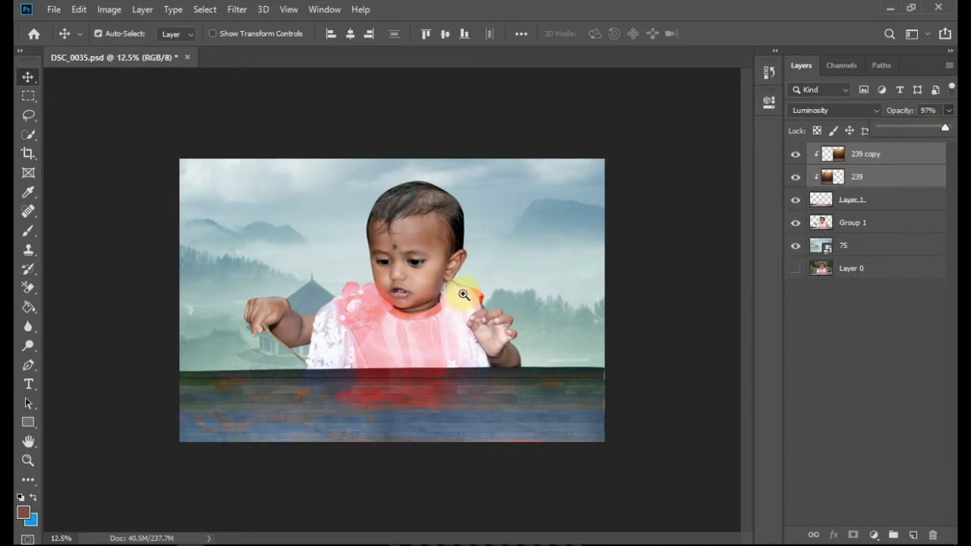
pyautogui.moveTo(284, 348); pyautogui.dragTo(488, 491)
pyautogui.hotkey('ctrl', '0')
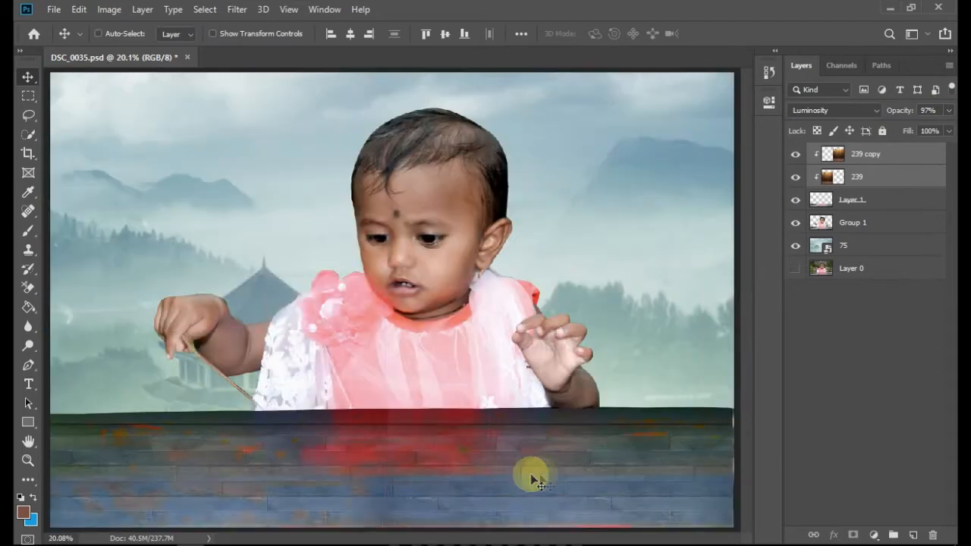
# Step: Link Layer 1 with layers 239 and 239 copy
pyautogui.keyDown('ctrl'); pyautogui.click(851, 205); pyautogui.keyUp('ctrl')
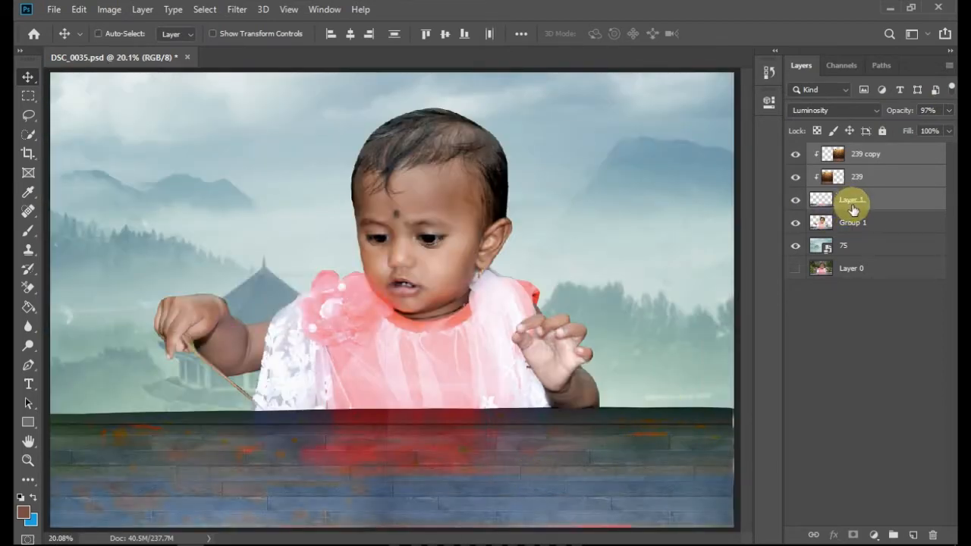
pyautogui.rightClick(853, 206)
pyautogui.click(703, 300)
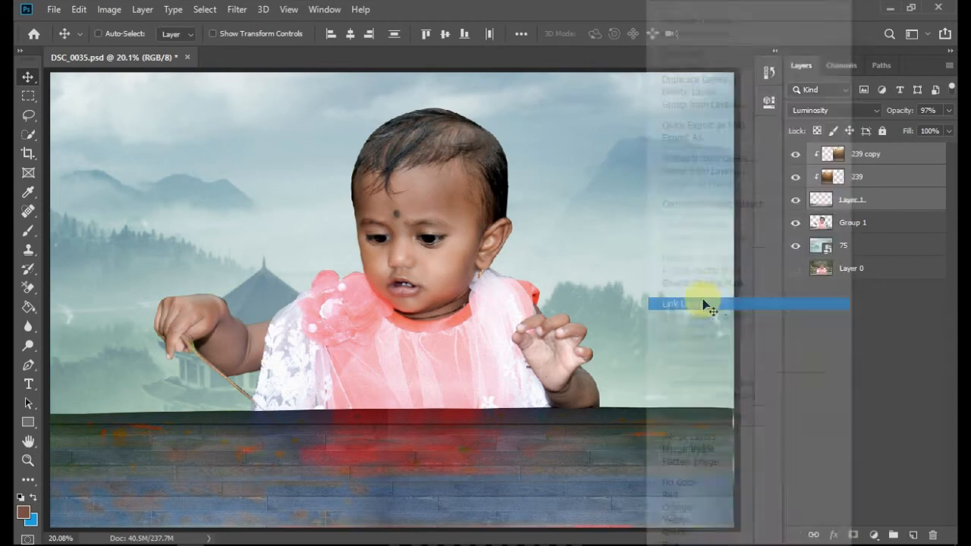
pyautogui.hotkey('ctrl', '-')
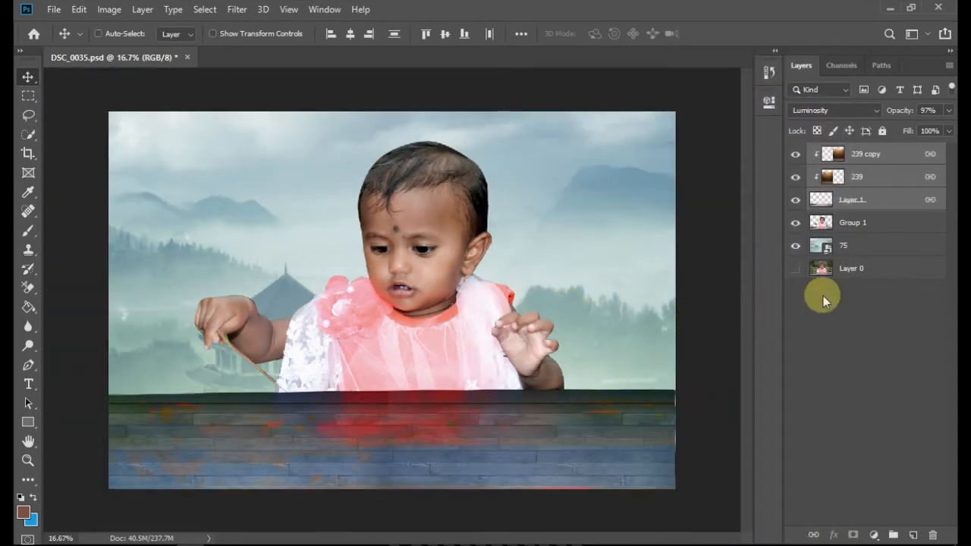
# Step: Rasterize background layer 75 and crop the document to a selection of the whole canvas
pyautogui.click(882, 245)
pyautogui.rightClick(883, 245)
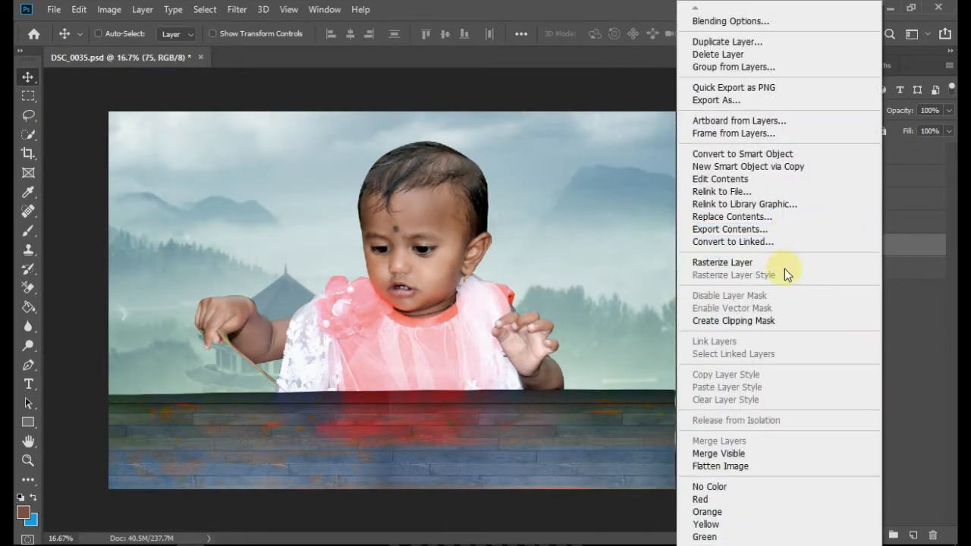
pyautogui.click(784, 263)
pyautogui.hotkey('ctrl', 'a')
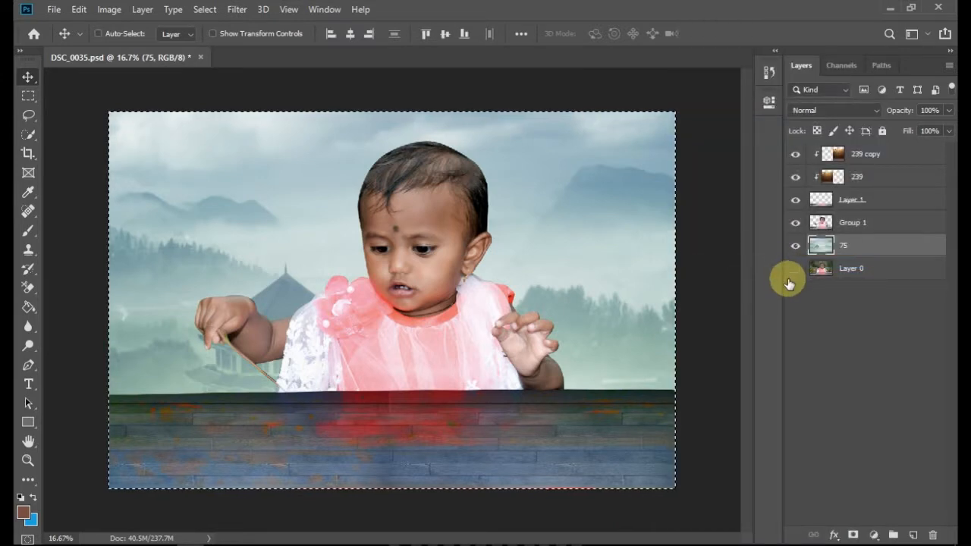
pyautogui.hotkey('alt', 'i')
pyautogui.press('p')
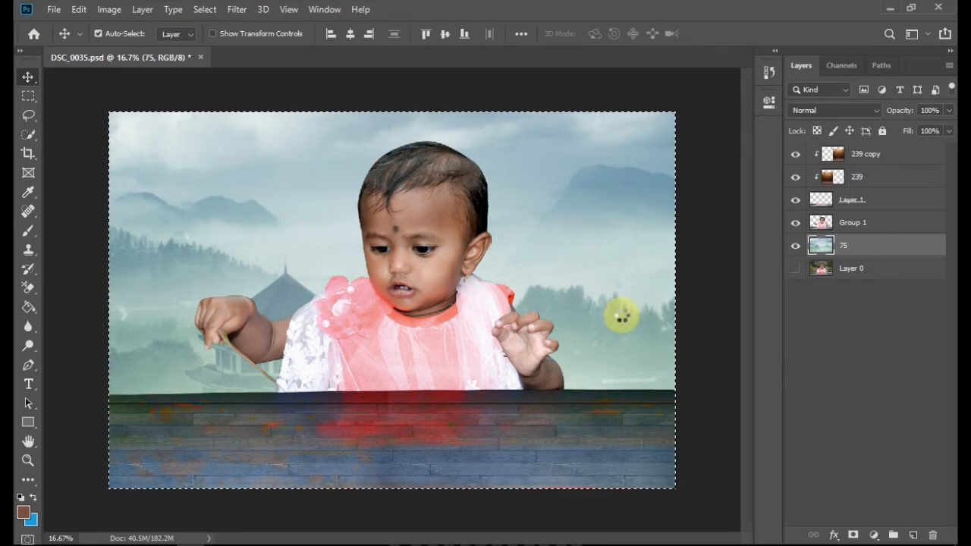
# Step: Apply Camera Raw to layer 75 with Temperature -18, Exposure -0.50, Contrast +59, Highlights -13 and Shadows -21
pyautogui.hotkey('ctrl', 'shift', 'a')
pyautogui.moveTo(758, 285); pyautogui.dragTo(820, 286)
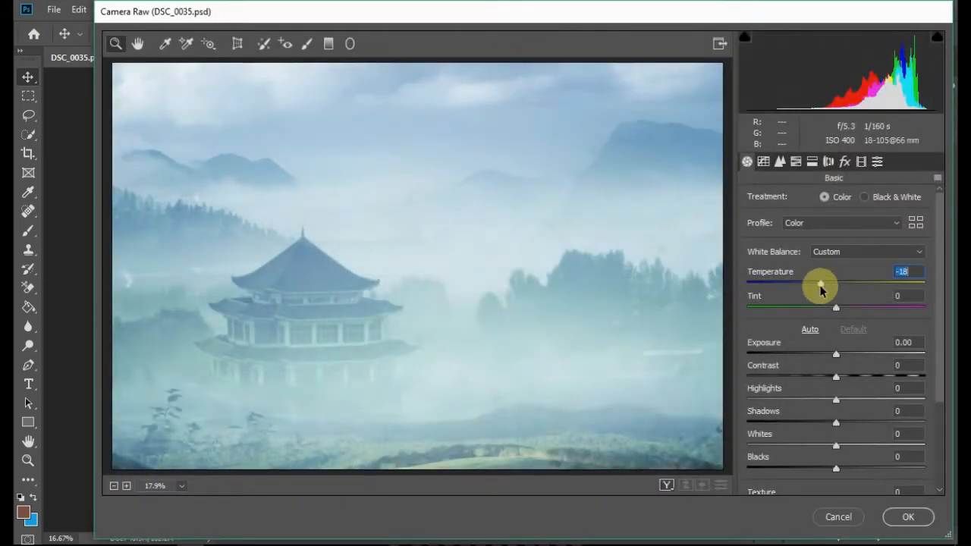
pyautogui.click(828, 356)
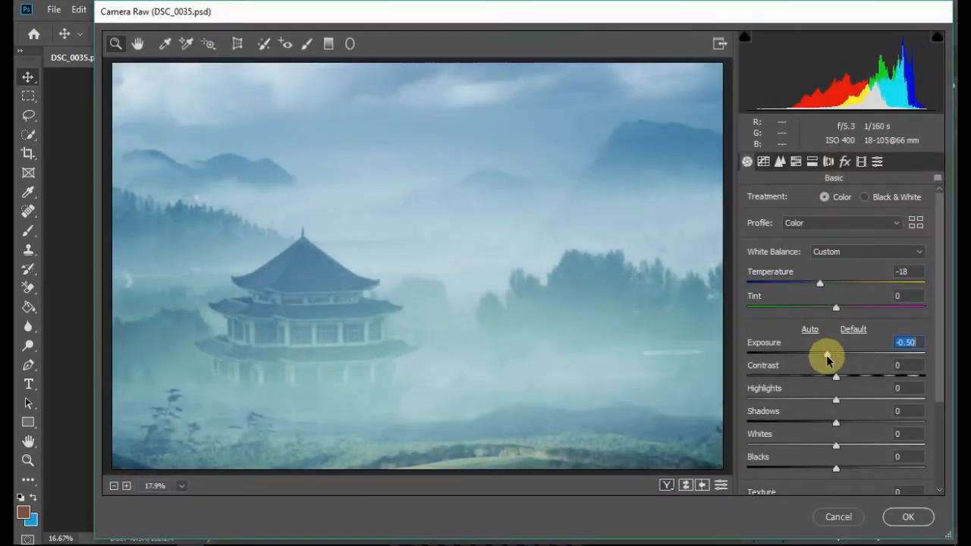
pyautogui.moveTo(828, 374); pyautogui.dragTo(888, 390)
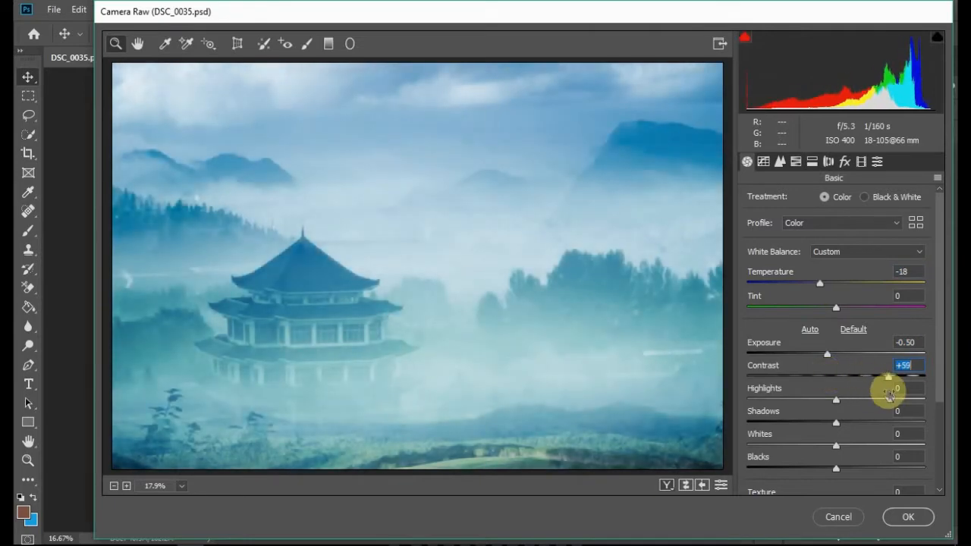
pyautogui.scroll(-1, 872, 387)
pyautogui.moveTo(835, 364); pyautogui.dragTo(819, 389)
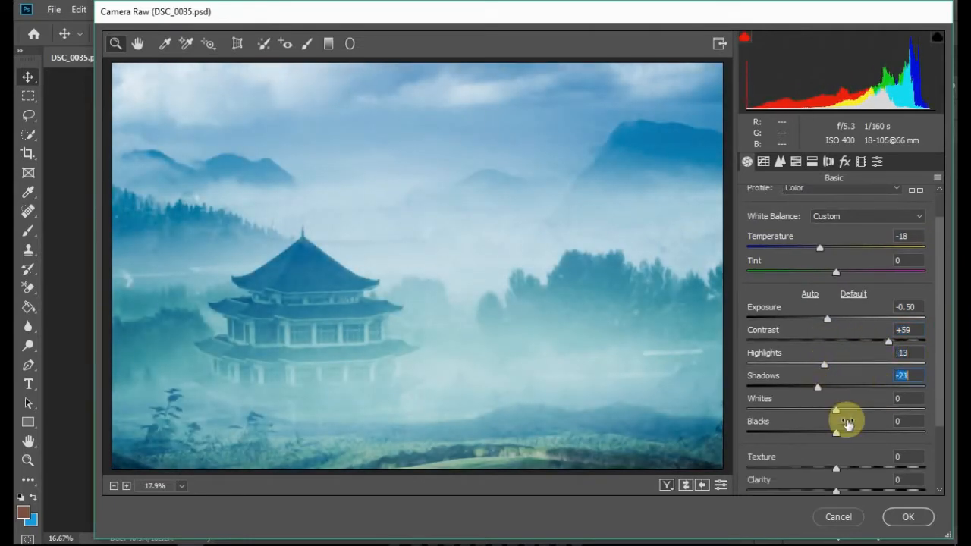
pyautogui.click(905, 518)
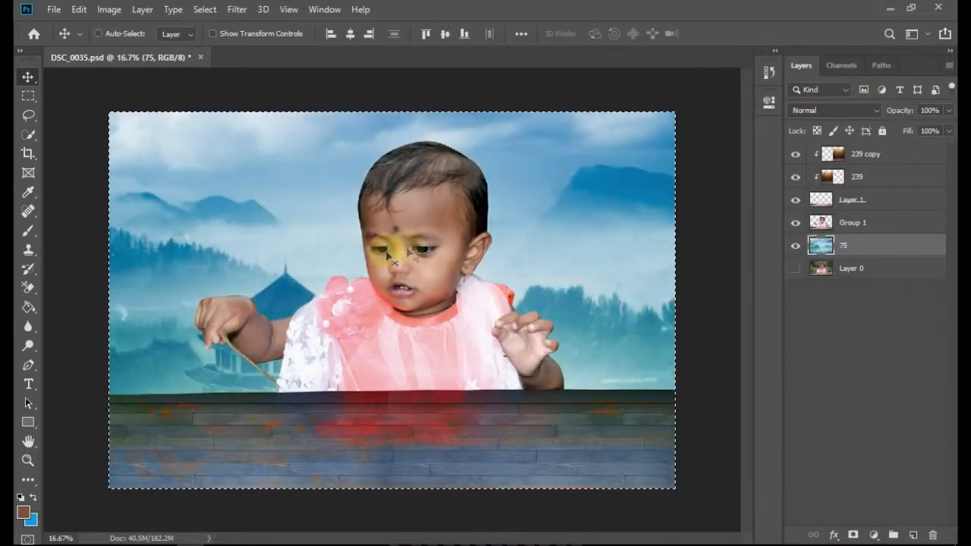
# Step: Add a new layer above layer 75 and brush soft blue along the left edge of the child's hair at size 250
pyautogui.moveTo(312, 183); pyautogui.dragTo(584, 340)
pyautogui.moveTo(482, 345); pyautogui.dragTo(550, 372)
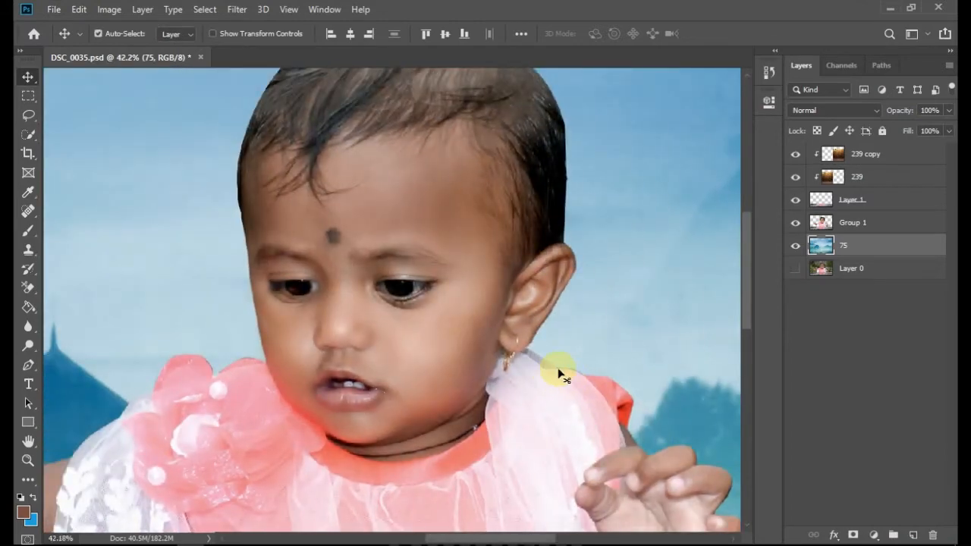
pyautogui.hotkey('ctrl', '0')
pyautogui.moveTo(276, 185); pyautogui.dragTo(631, 367)
pyautogui.moveTo(425, 380); pyautogui.dragTo(552, 434)
pyautogui.hotkey('ctrl', 'shift', 'n')
pyautogui.press('Return')
pyautogui.hotkey('ctrl', '-')
pyautogui.hotkey('ctrl', '-')
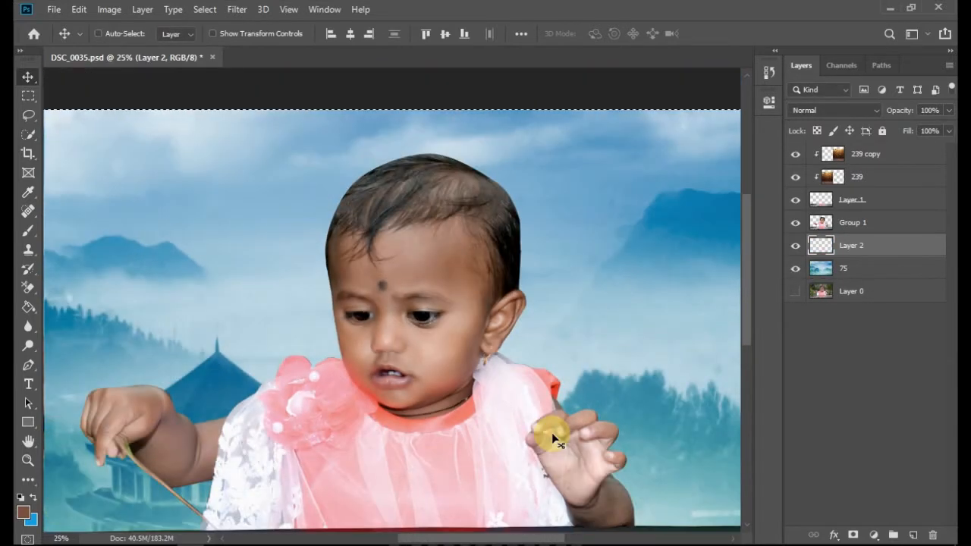
pyautogui.press('b')
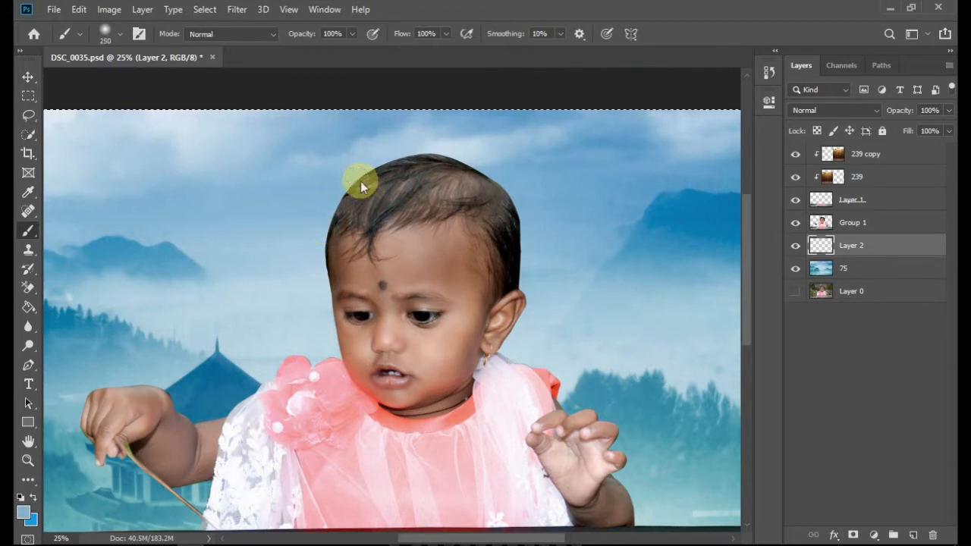
pyautogui.moveTo(361, 182)
pyautogui.mouseDown()
pyautogui.moveTo(349, 202)
pyautogui.moveTo(358, 174)
pyautogui.moveTo(334, 279)
pyautogui.mouseUp()
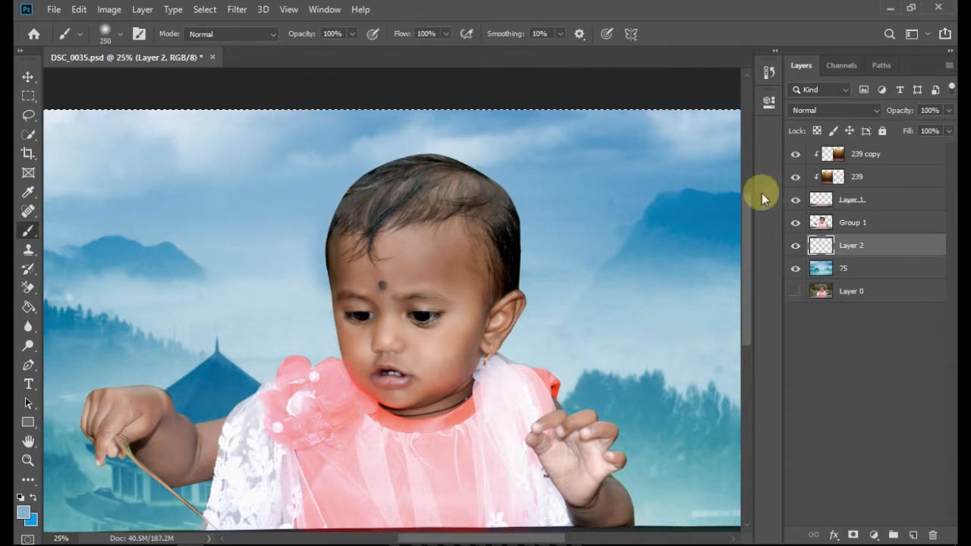
# Step: Raise Layer 2 to the top of the layer stack and release it from the clipping mask
pyautogui.moveTo(840, 245); pyautogui.dragTo(844, 199)
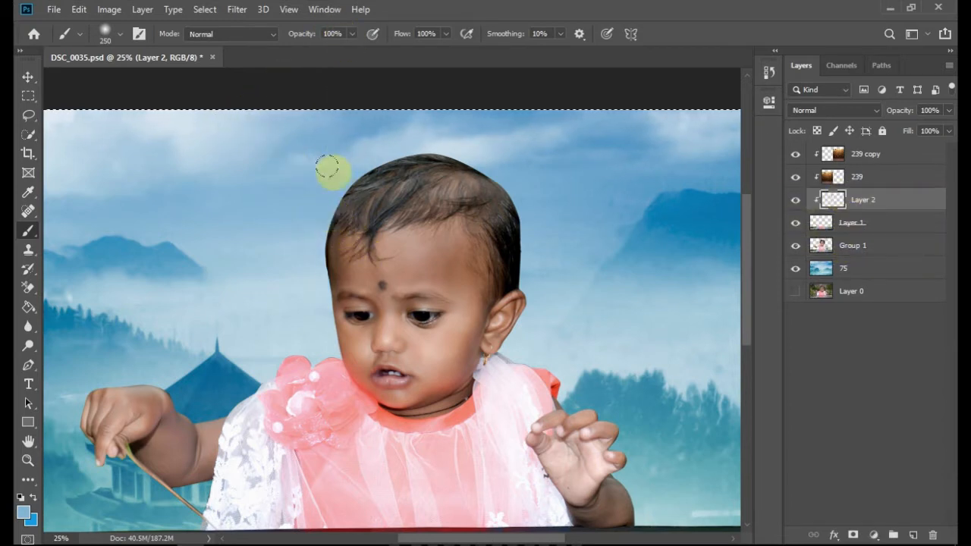
pyautogui.moveTo(895, 203); pyautogui.dragTo(892, 152)
pyautogui.rightClick(884, 153)
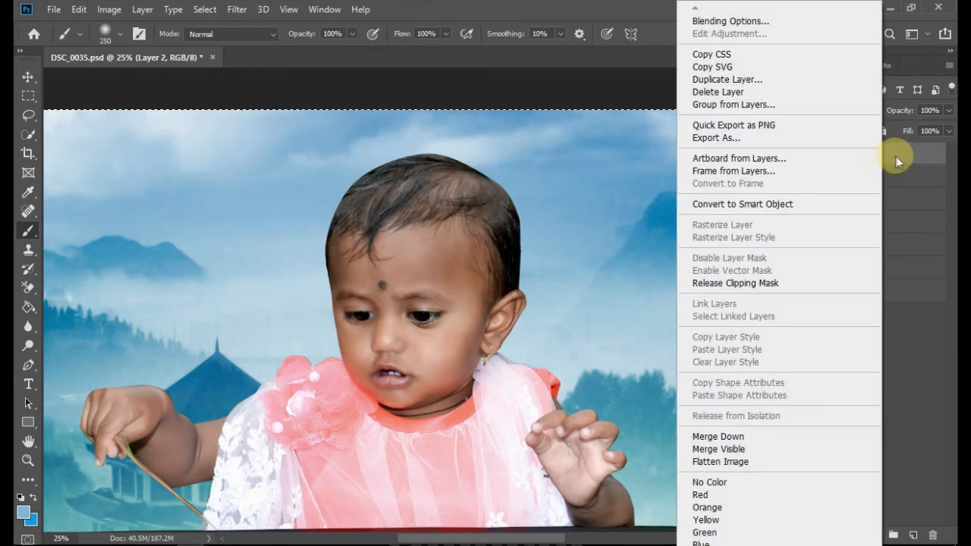
pyautogui.press('Escape')
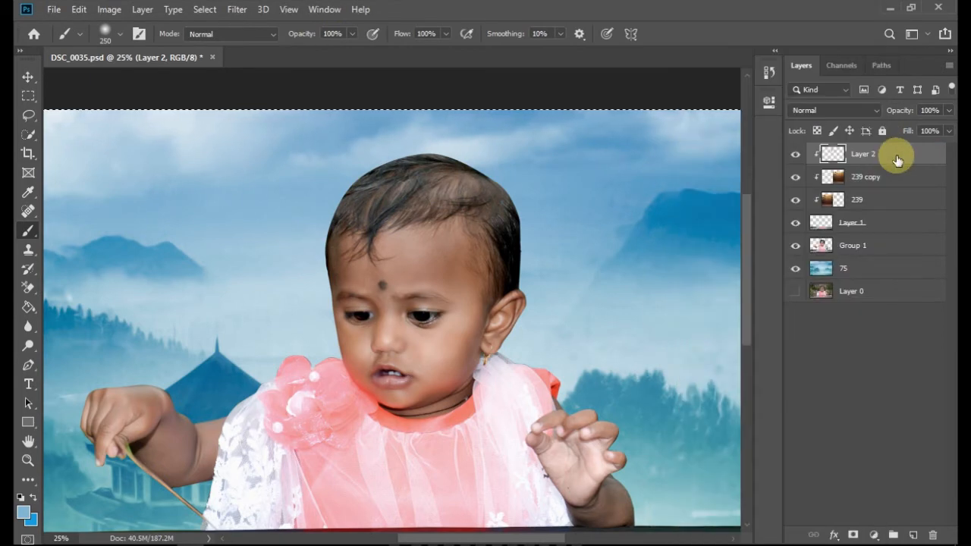
pyautogui.hotkey('ctrl', 'alt', 'g')
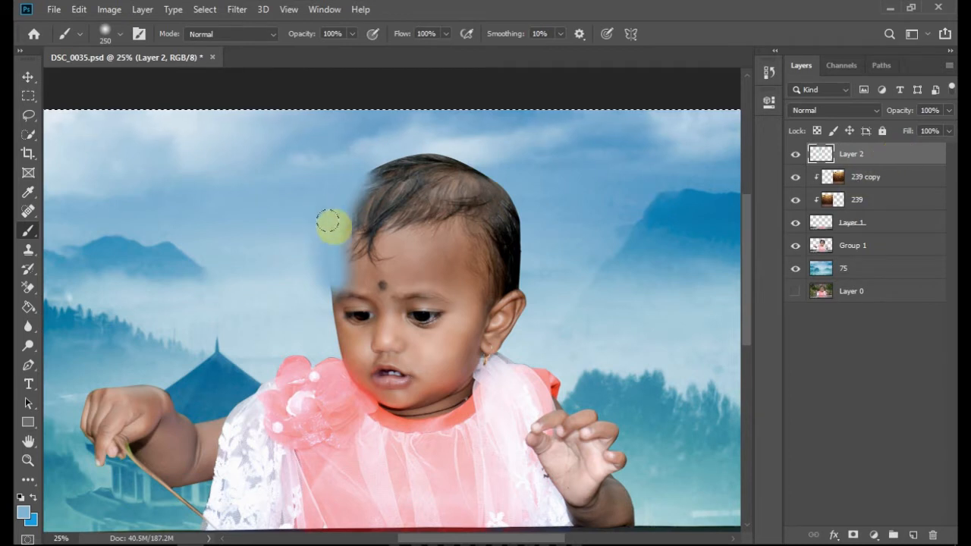
# Step: Brush soft haze in sampled sky blues along the child's face, hair and shoulder edges and beside the pavilion roof on Layer 2
pyautogui.moveTo(316, 274); pyautogui.dragTo(323, 323)
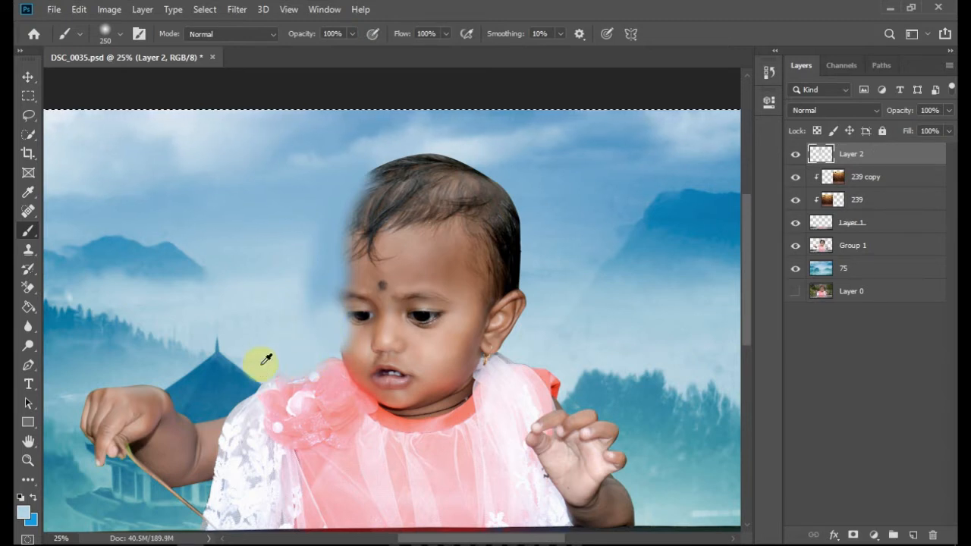
pyautogui.moveTo(241, 387)
pyautogui.mouseDown()
pyautogui.moveTo(203, 413)
pyautogui.moveTo(173, 392)
pyautogui.moveTo(163, 367)
pyautogui.moveTo(148, 379)
pyautogui.moveTo(71, 377)
pyautogui.moveTo(233, 351)
pyautogui.moveTo(198, 355)
pyautogui.mouseUp()
pyautogui.keyDown('alt'); pyautogui.click(150, 370); pyautogui.keyUp('alt')
pyautogui.moveTo(288, 336); pyautogui.dragTo(231, 353)
pyautogui.moveTo(338, 310); pyautogui.dragTo(239, 334)
pyautogui.moveTo(310, 185)
pyautogui.mouseDown()
pyautogui.moveTo(333, 160)
pyautogui.moveTo(357, 163)
pyautogui.mouseUp()
# Step: Set Layer 2's blend mode to Soft Light and its opacity to 65%
pyautogui.click(847, 110)
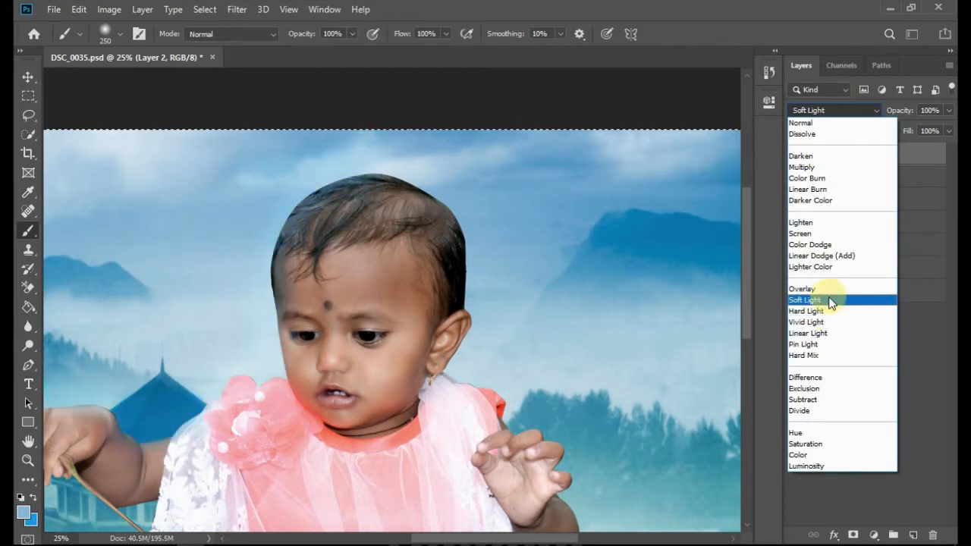
pyautogui.click(832, 300)
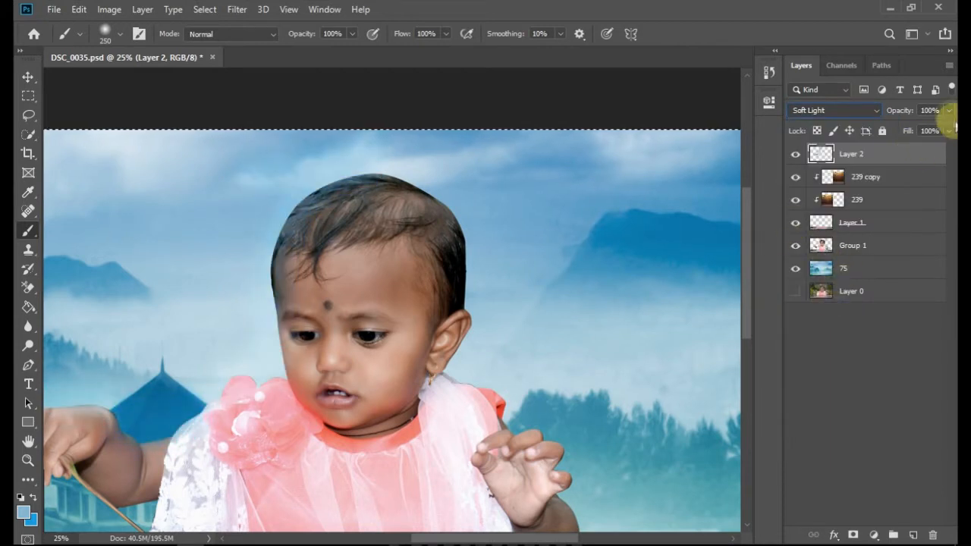
pyautogui.click(948, 110)
pyautogui.moveTo(947, 127); pyautogui.dragTo(930, 133)
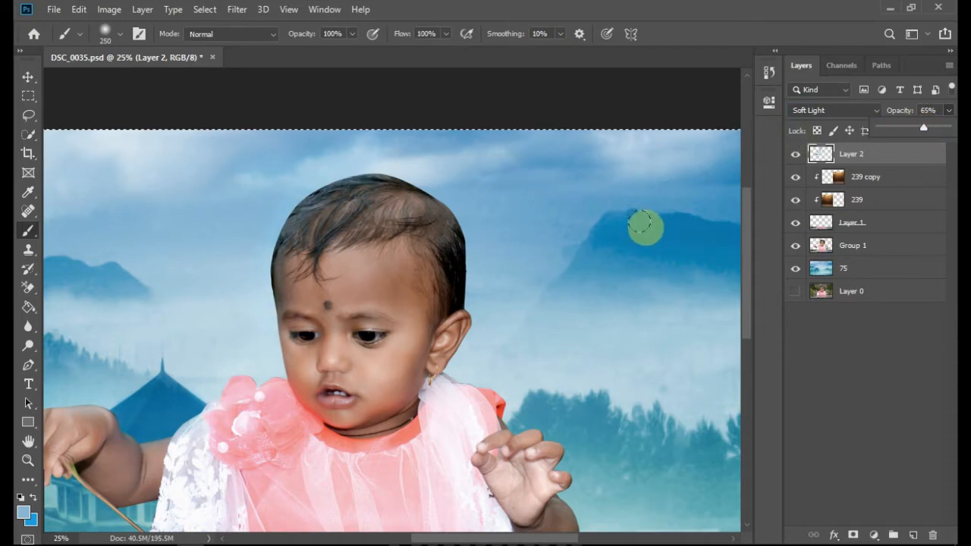
# Step: Duplicate all layers from 75 up to Layer 2 and merge the copies into a single layer
pyautogui.hotkey('ctrl', '-')
pyautogui.hotkey('ctrl', '-')
pyautogui.hotkey('ctrl', '-')
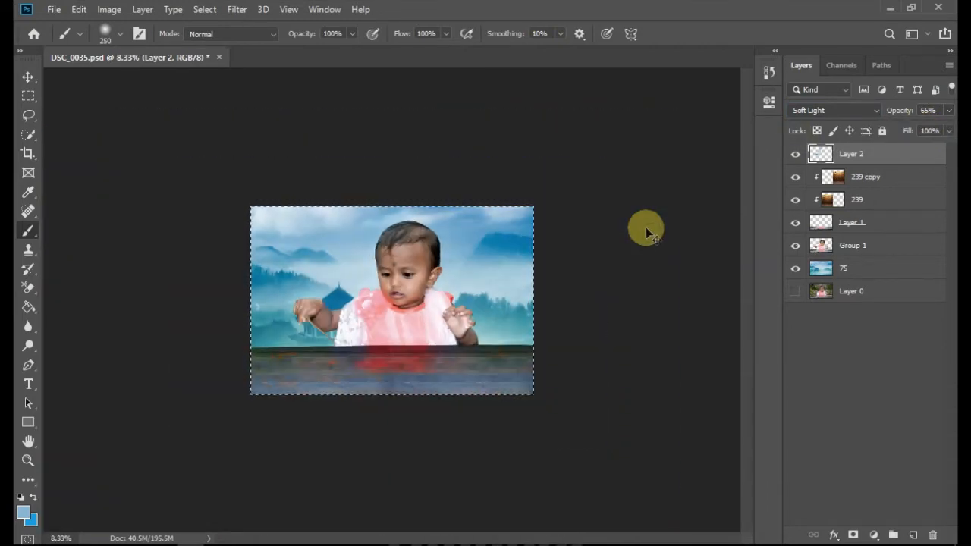
pyautogui.moveTo(320, 227); pyautogui.dragTo(486, 348)
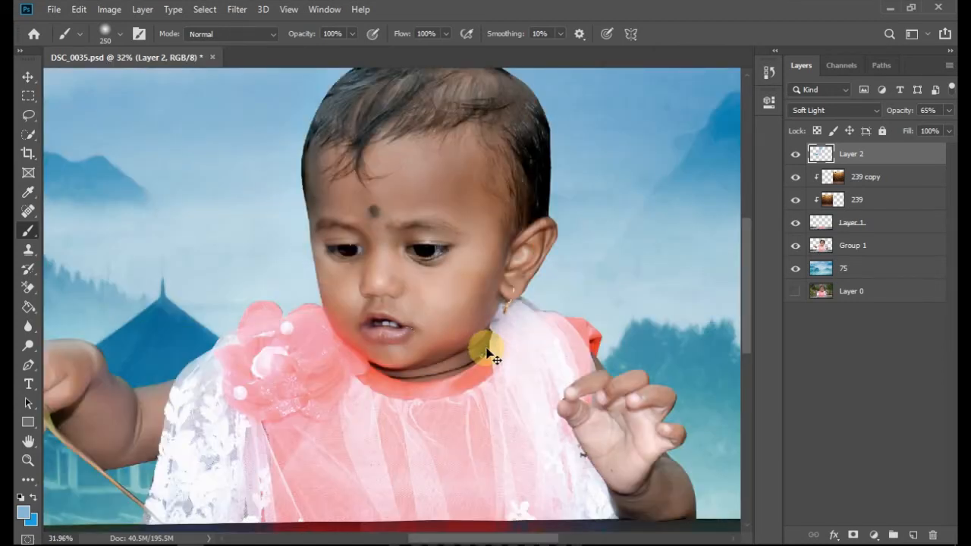
pyautogui.hotkey('ctrl', '0')
pyautogui.hotkey('ctrl', '-')
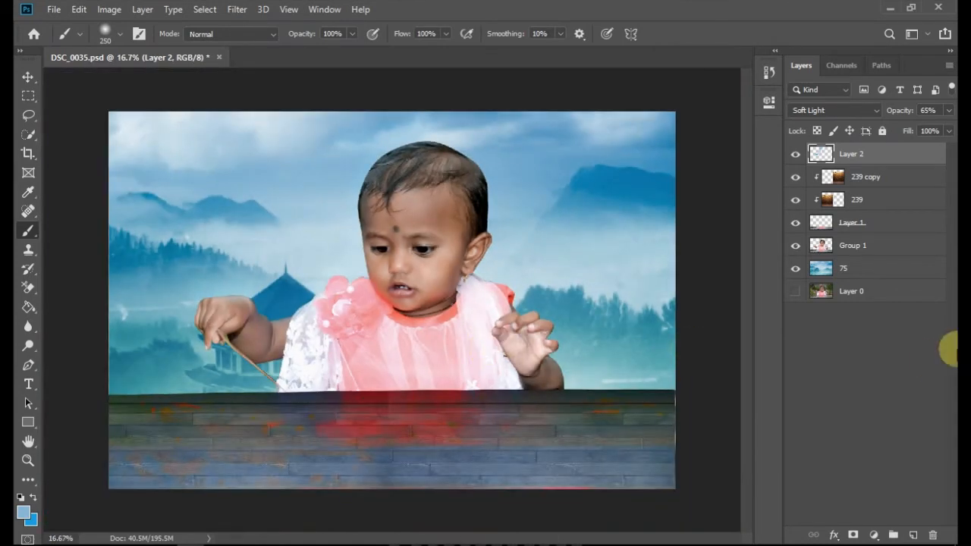
pyautogui.click(880, 269)
pyautogui.keyDown('shift'); pyautogui.click(879, 159); pyautogui.keyUp('shift')
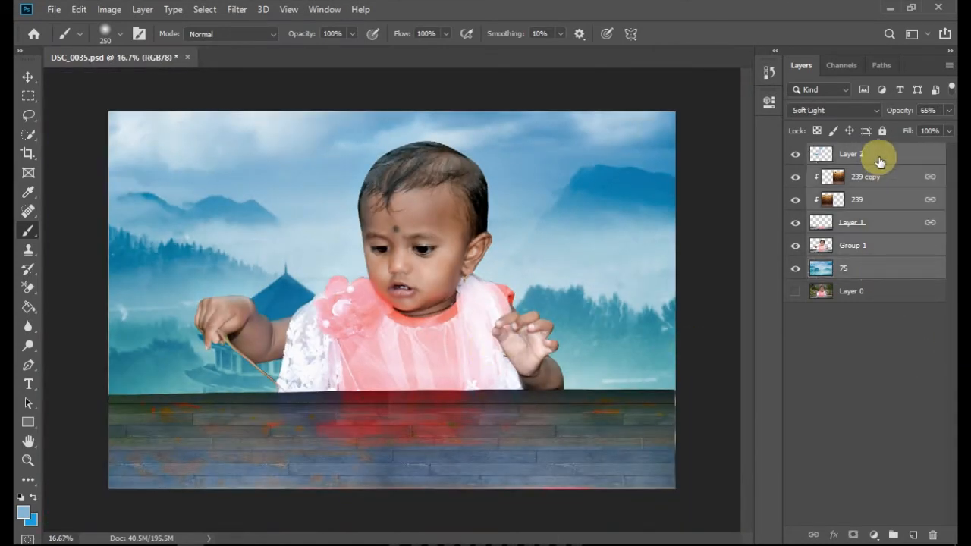
pyautogui.hotkey('ctrl', 'j')
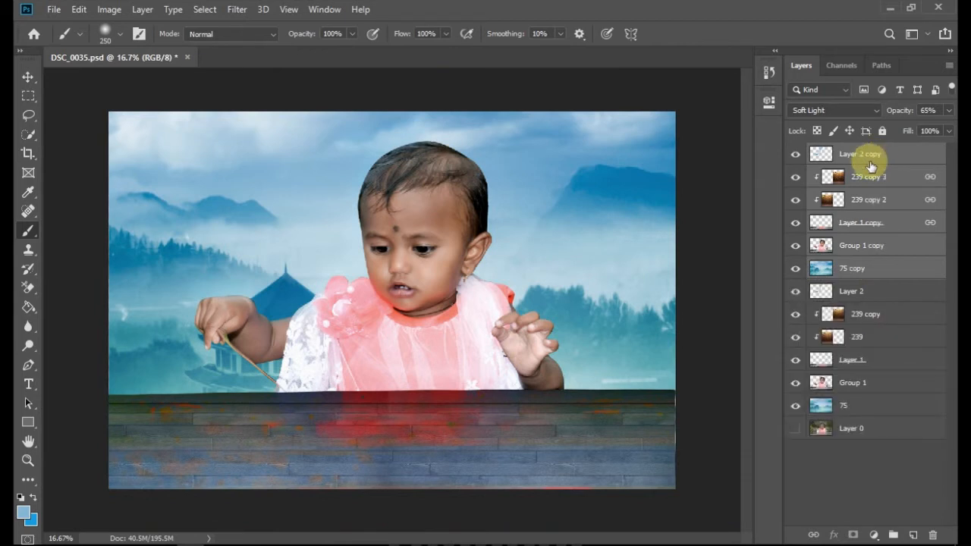
pyautogui.hotkey('ctrl', 'e')
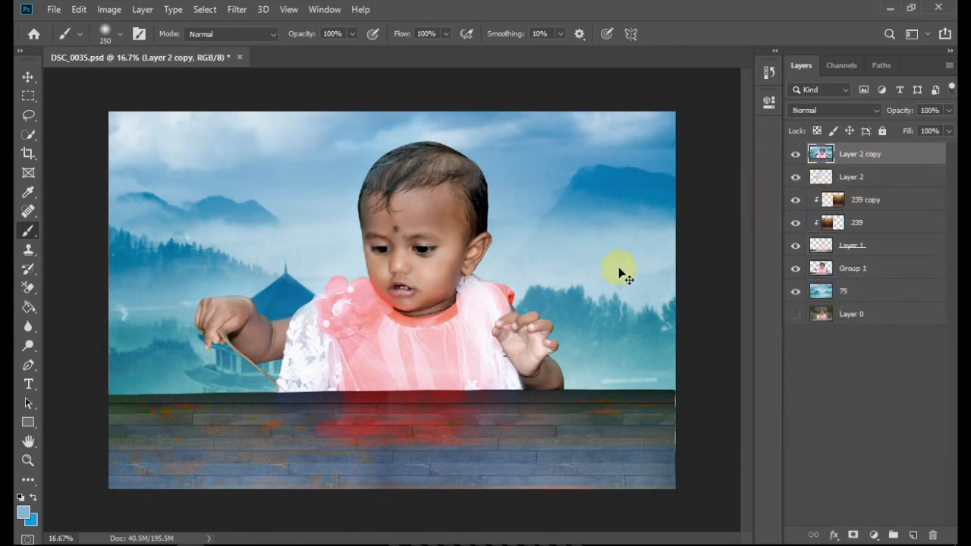
# Step: Start a Camera Raw adjustment on the merged layer with Temperature -7 and Exposure +0.10
pyautogui.hotkey('ctrl', 'shift', 'a')
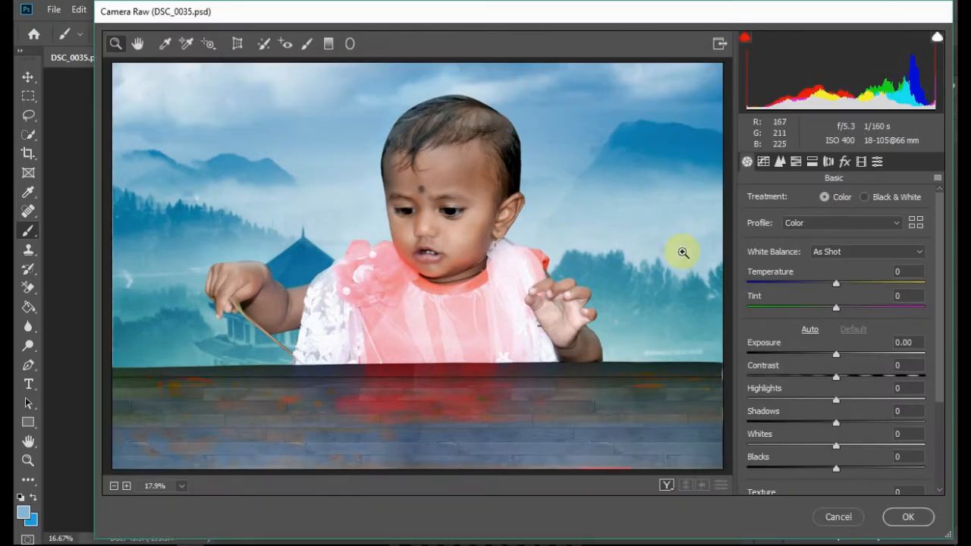
pyautogui.moveTo(835, 282); pyautogui.dragTo(830, 285)
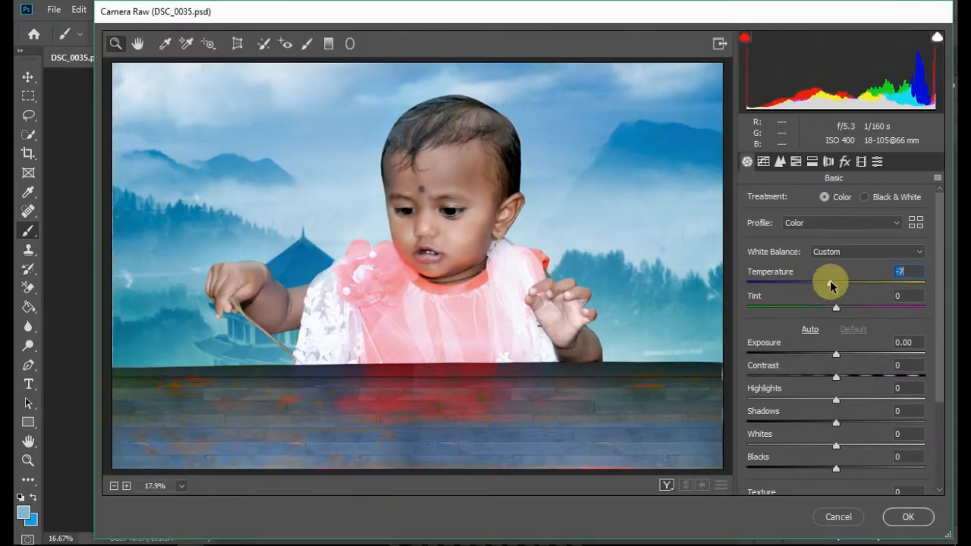
pyautogui.moveTo(835, 354); pyautogui.dragTo(837, 358)
pyautogui.scroll(-2, 836, 357)
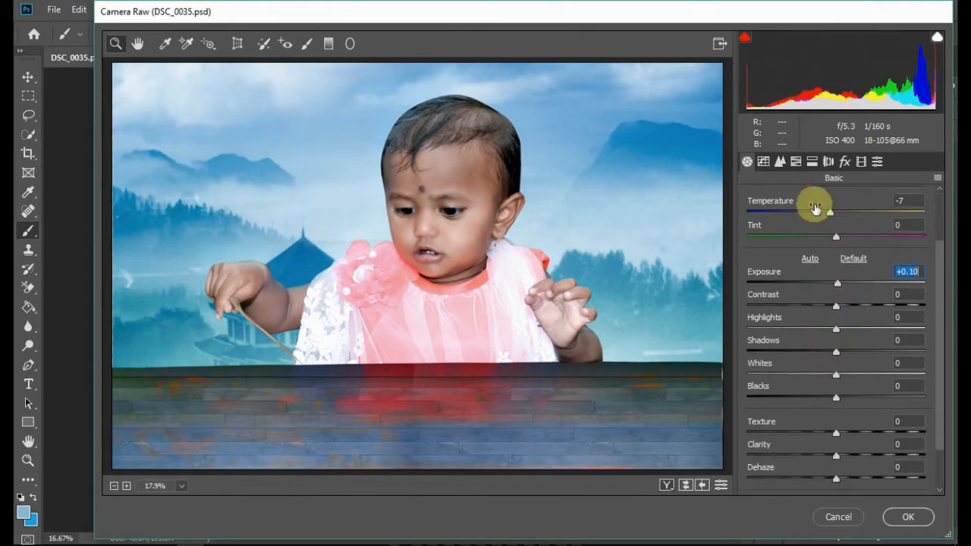
pyautogui.scroll(2, 815, 205)
# Step: Set the Reds saturation to +33 in the HSL adjustments
pyautogui.click(780, 162)
pyautogui.click(796, 162)
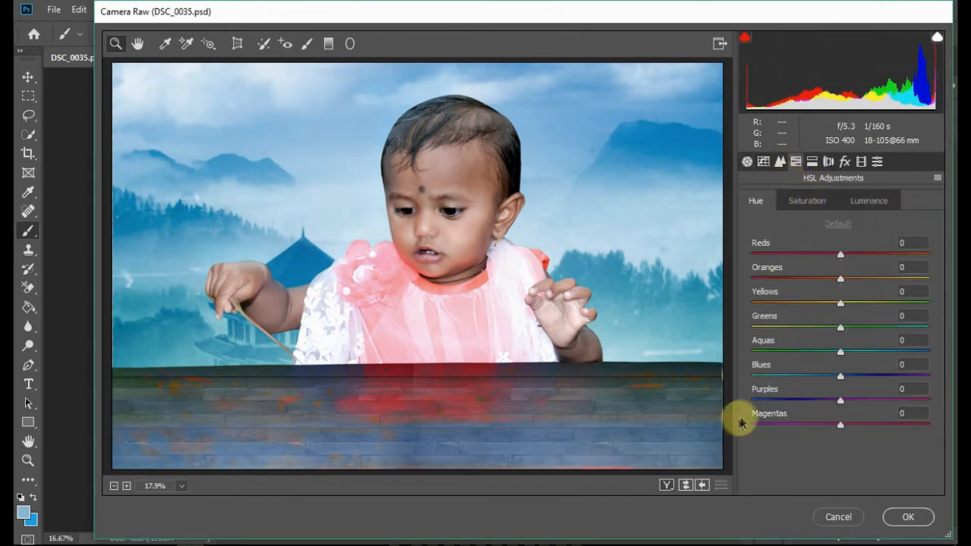
pyautogui.click(807, 200)
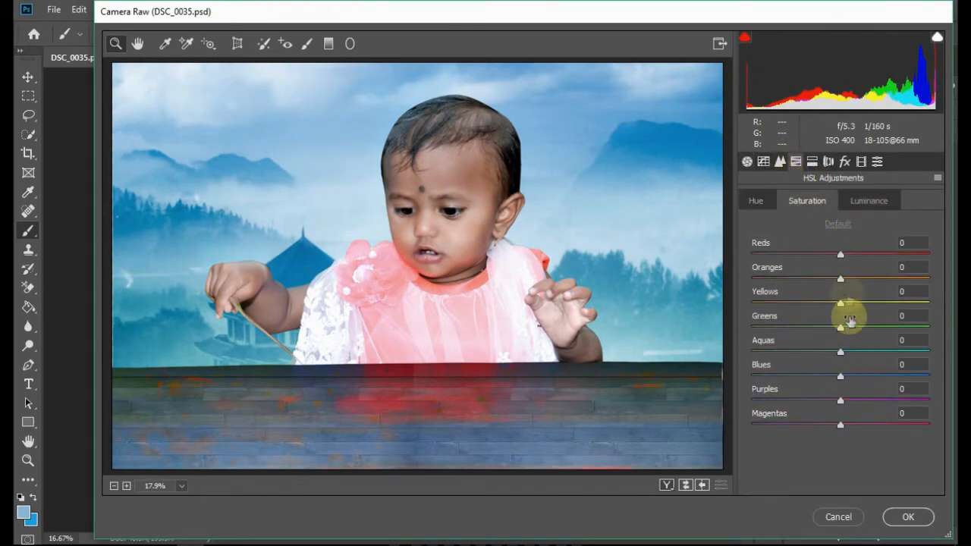
pyautogui.moveTo(840, 255); pyautogui.dragTo(874, 252)
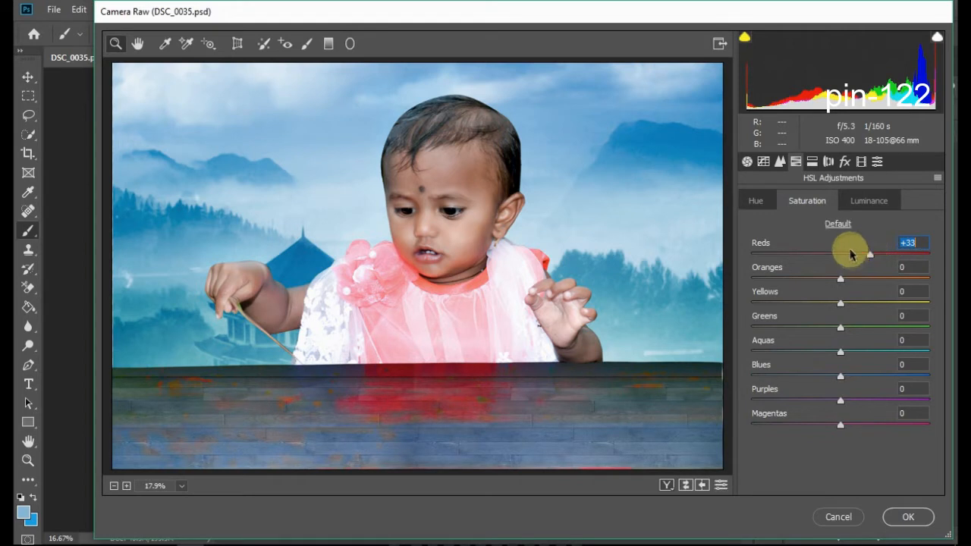
pyautogui.click(858, 200)
# Step: Shift the Aquas hue to -44 and leave the other hues at 0
pyautogui.click(755, 200)
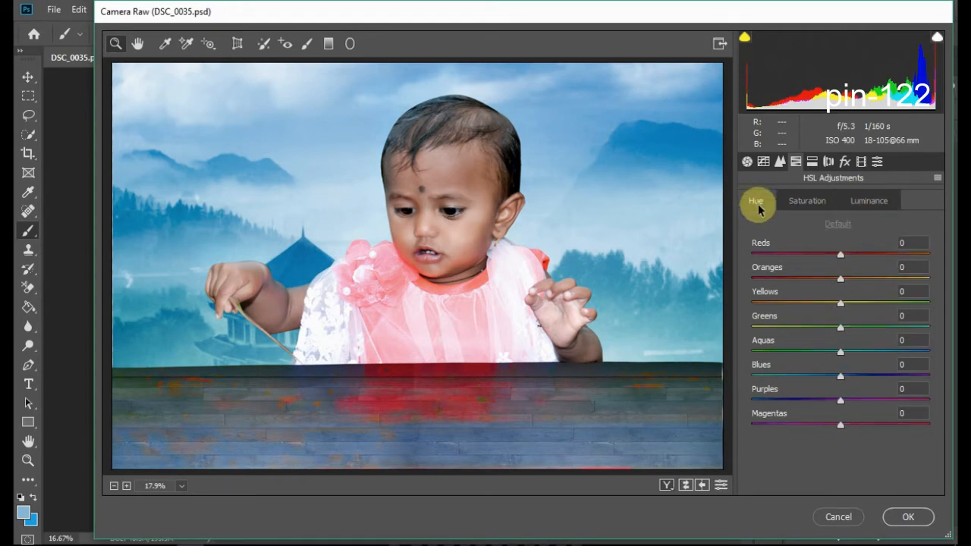
pyautogui.moveTo(842, 354); pyautogui.dragTo(803, 349)
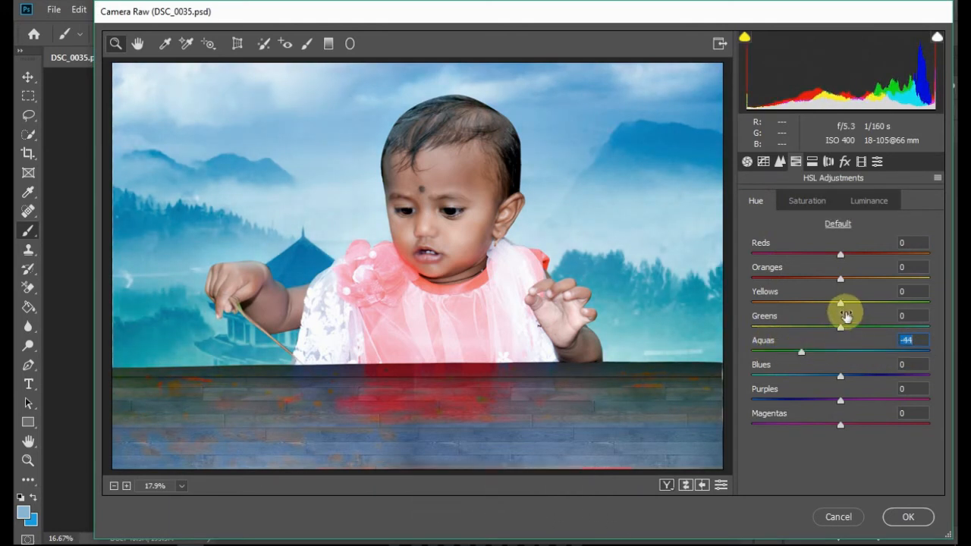
pyautogui.moveTo(842, 307)
pyautogui.mouseDown()
pyautogui.moveTo(949, 321)
pyautogui.moveTo(795, 320)
pyautogui.moveTo(840, 320)
pyautogui.mouseUp()
pyautogui.moveTo(841, 377); pyautogui.dragTo(803, 372)
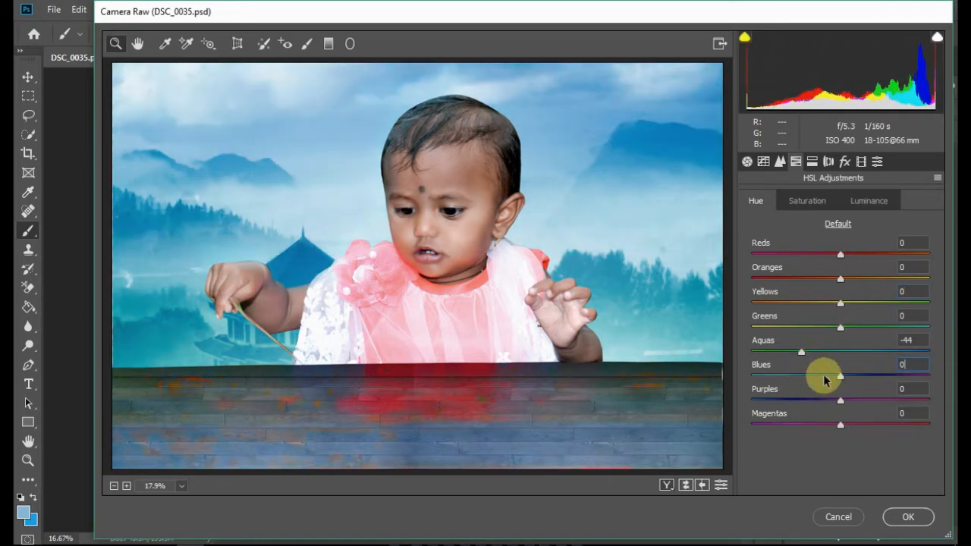
# Step: Add a post-crop vignette with Amount -56 and apply the Camera Raw adjustments to the merged layer
pyautogui.click(805, 202)
pyautogui.click(844, 164)
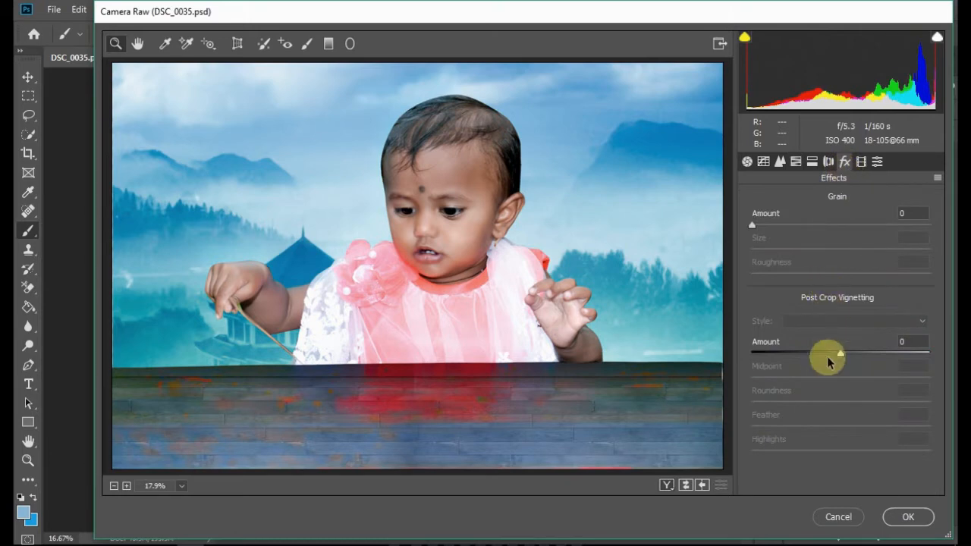
pyautogui.moveTo(821, 361); pyautogui.dragTo(791, 347)
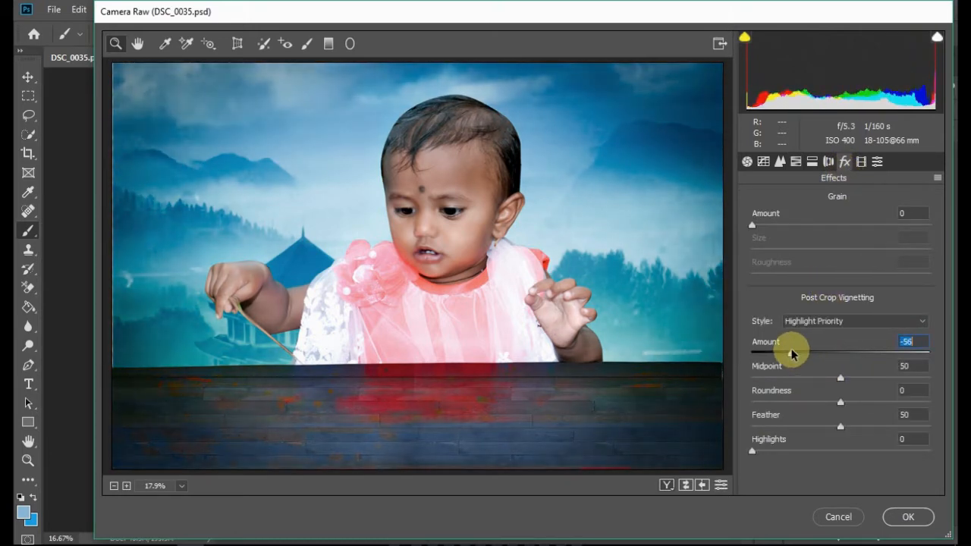
pyautogui.click(796, 161)
pyautogui.click(780, 161)
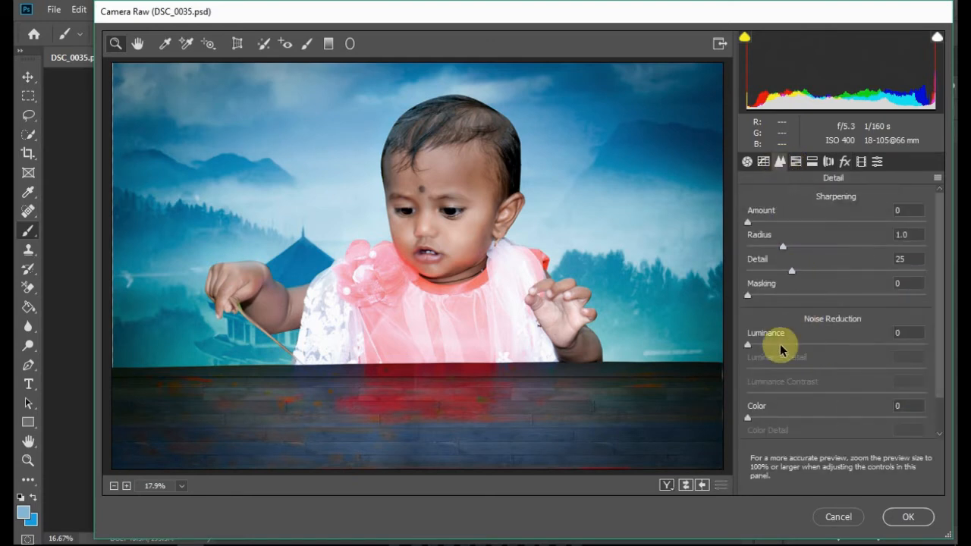
pyautogui.click(780, 342)
pyautogui.click(902, 519)
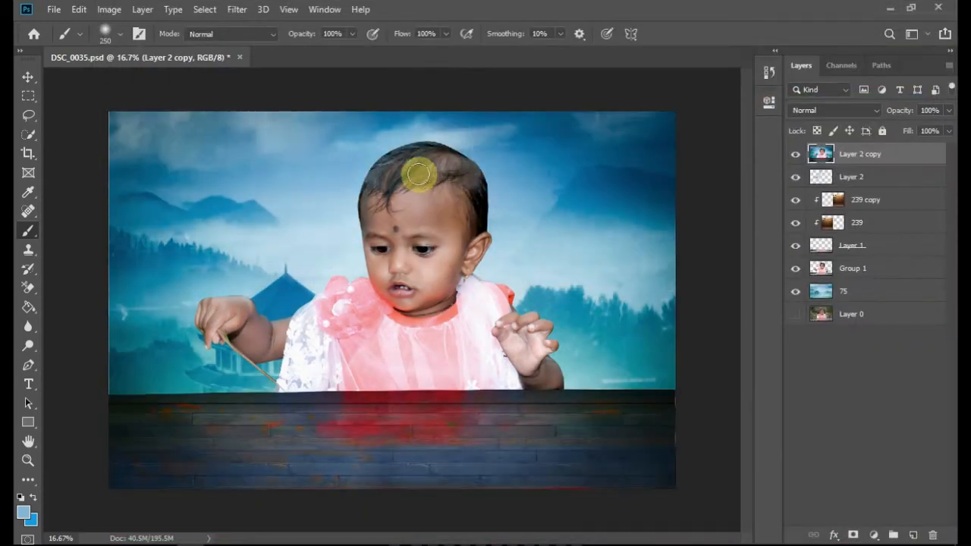
# Step: Open Color Efex Pro 4 and set up Photo Stylizer with Varitone style 1, Strength 9%, Shadows 28% and slightly raised Highlights
pyautogui.click(241, 10)
pyautogui.moveTo(277, 339)
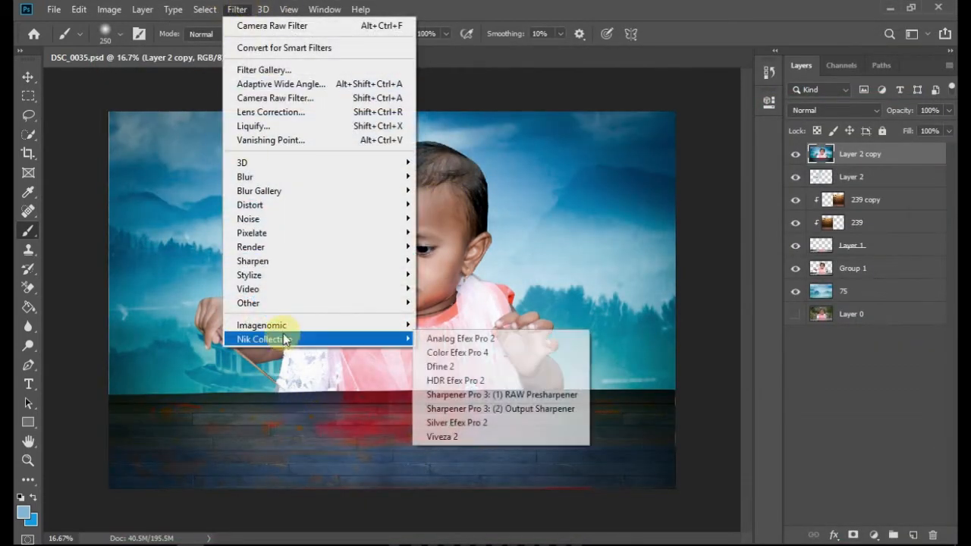
pyautogui.click(523, 352)
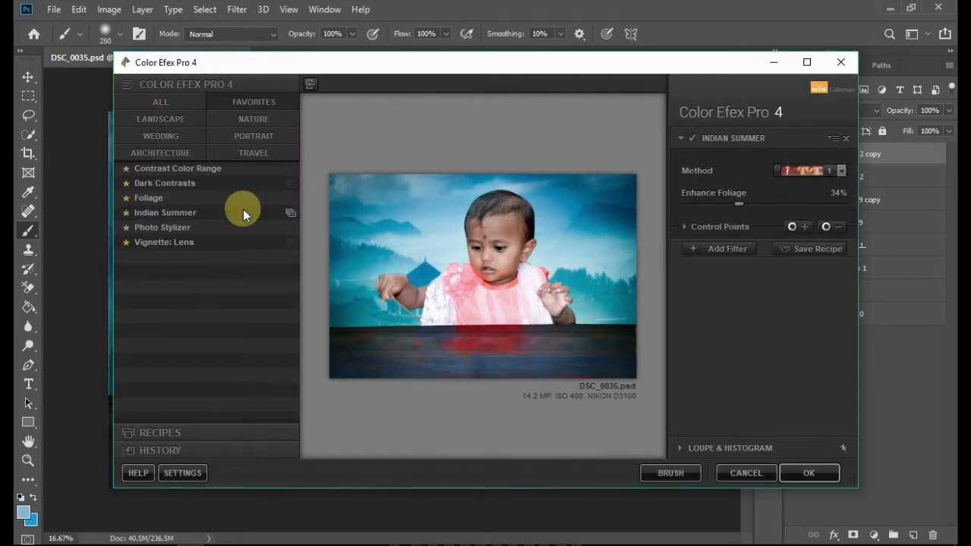
pyautogui.click(172, 231)
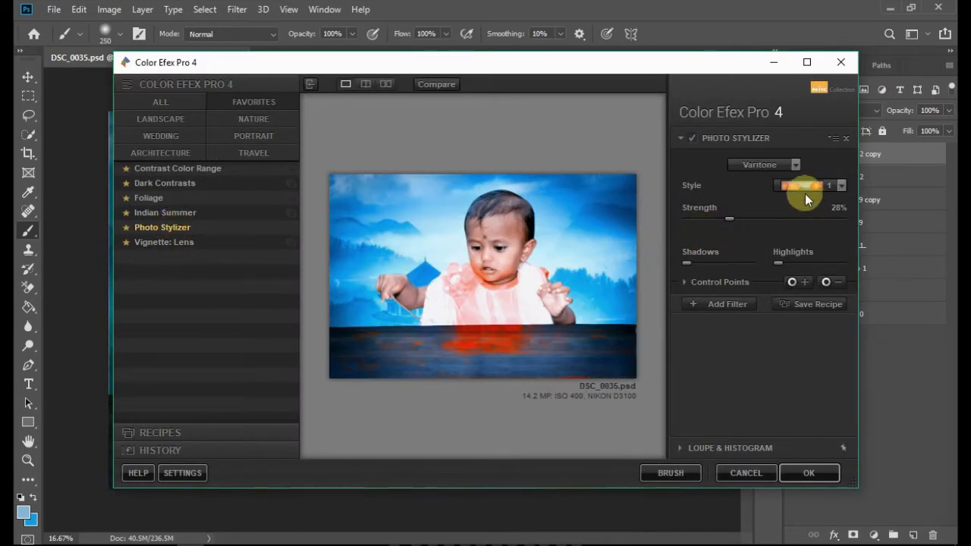
pyautogui.moveTo(728, 219); pyautogui.dragTo(700, 218)
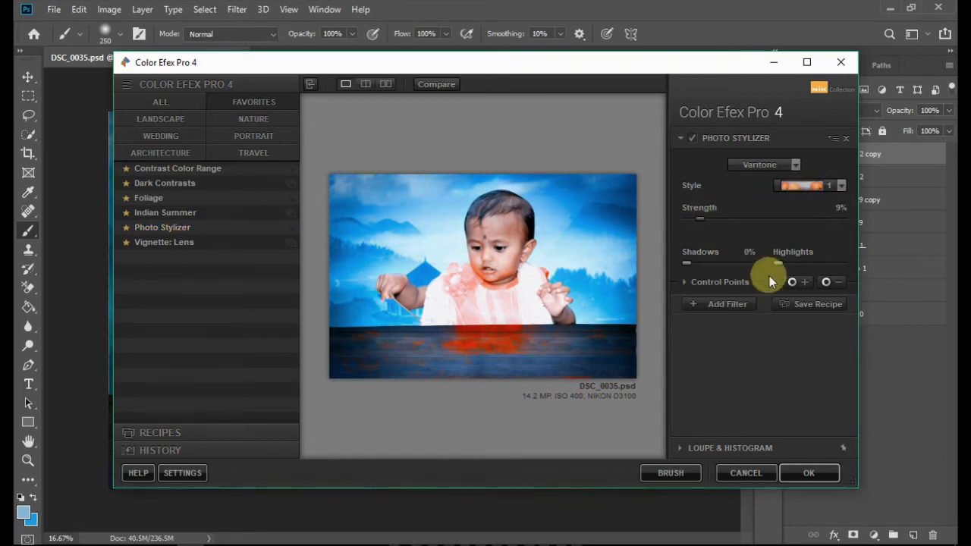
pyautogui.moveTo(778, 263); pyautogui.dragTo(789, 264)
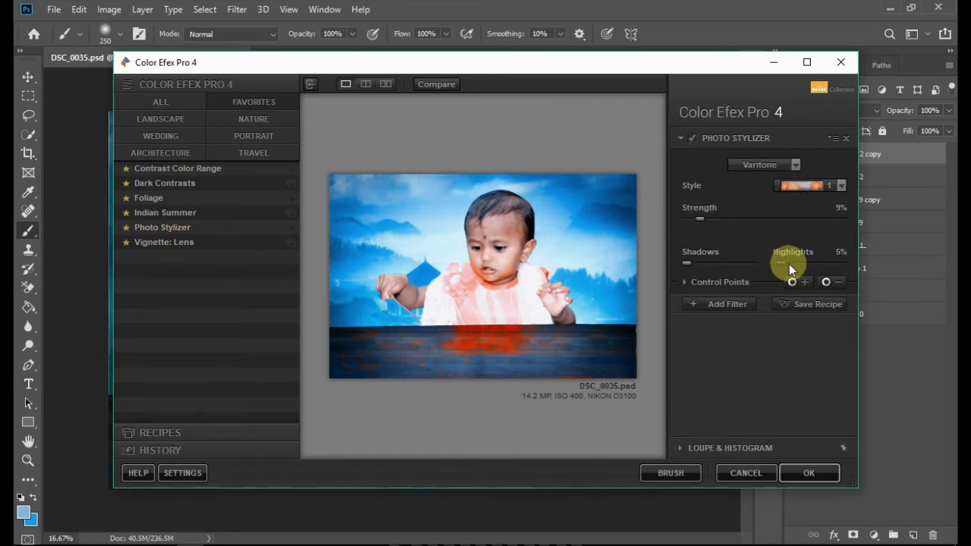
pyautogui.click(705, 264)
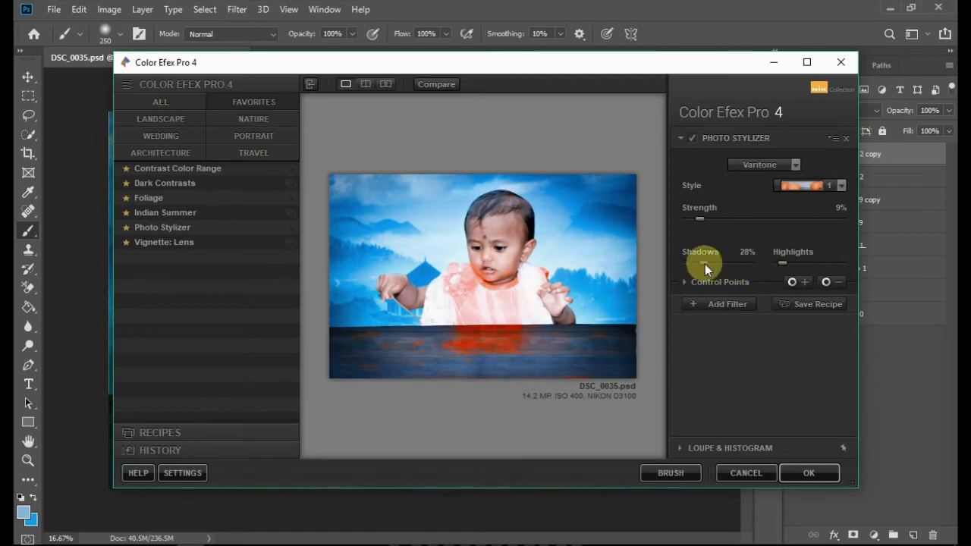
# Step: Try Vignette: Lens, Photo Stylizer, Foliage, Dark Contrasts and Contrast Color Range as a second filter over Photo Stylizer
pyautogui.click(720, 303)
pyautogui.click(183, 243)
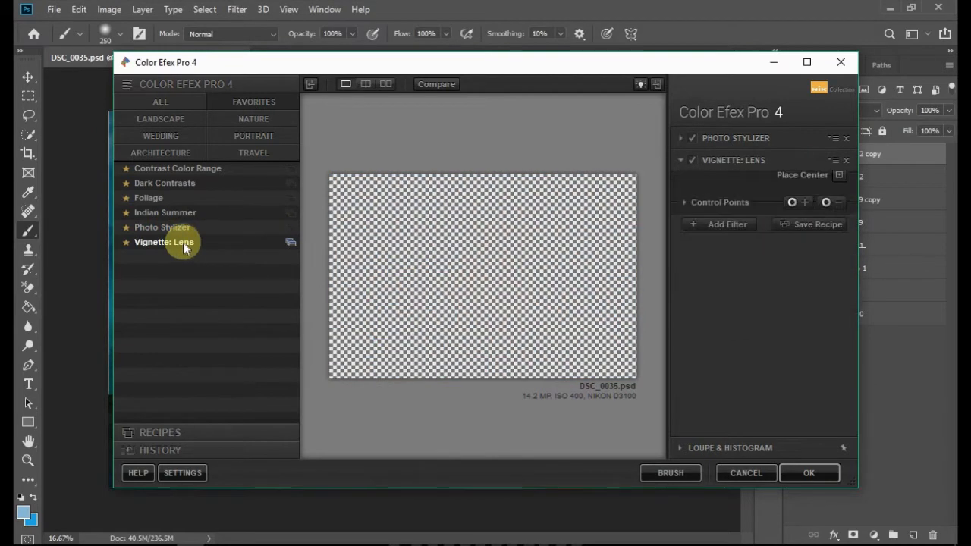
pyautogui.click(185, 229)
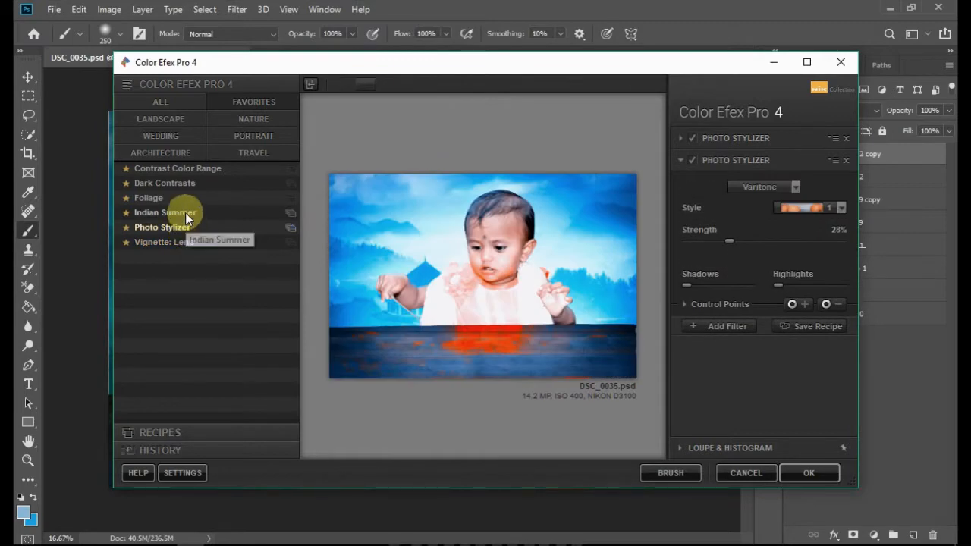
pyautogui.click(188, 213)
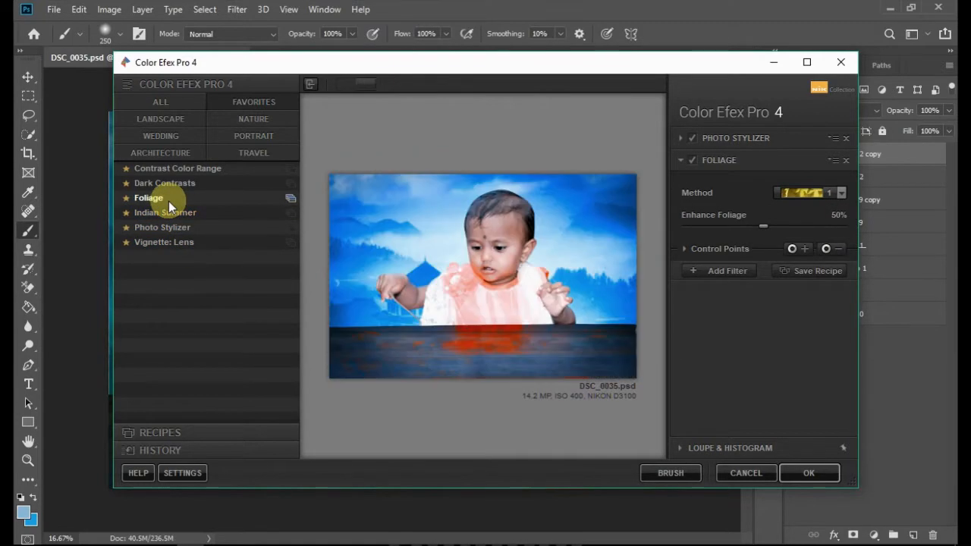
pyautogui.click(168, 180)
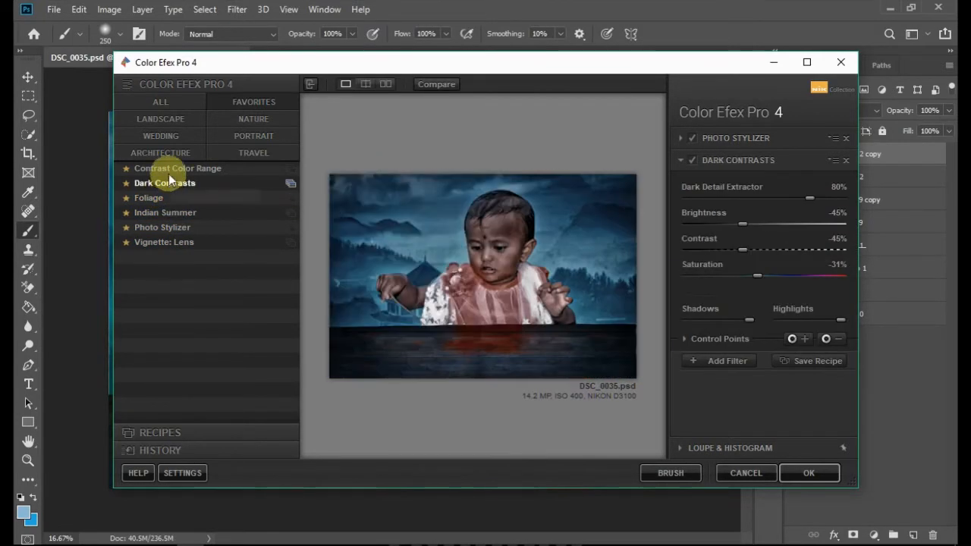
pyautogui.click(170, 171)
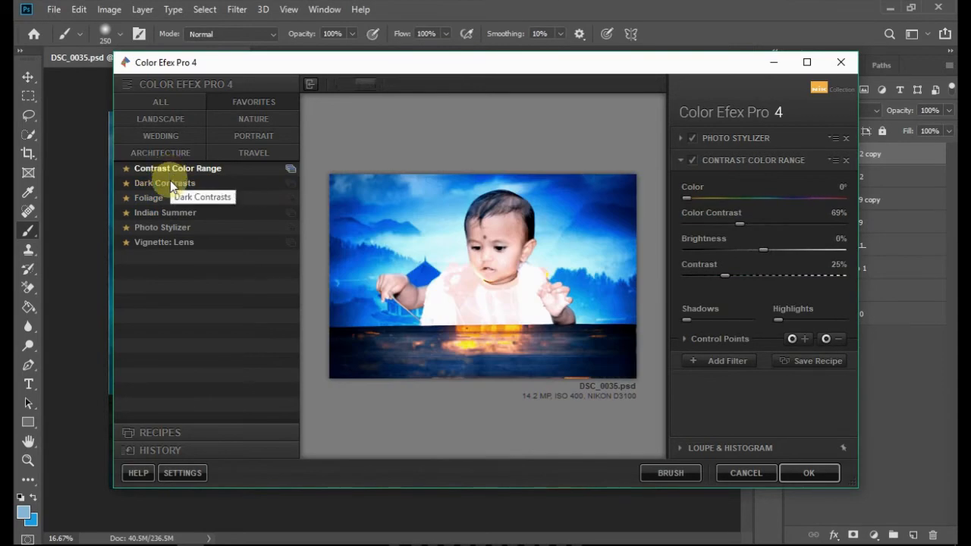
pyautogui.click(170, 181)
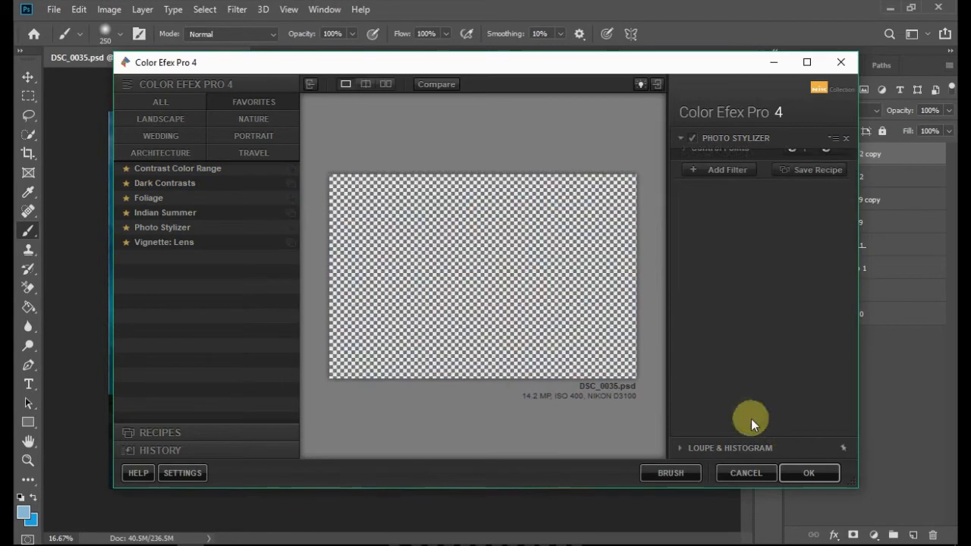
# Step: Apply the Photo Stylizer filter and add a Camera Raw post-crop vignette with Amount about -47 to the resulting layer
pyautogui.click(805, 471)
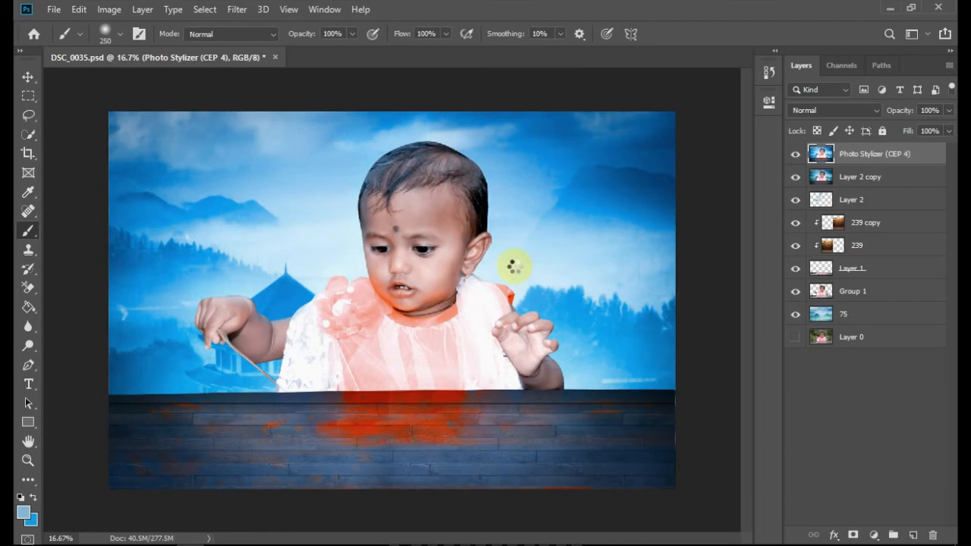
pyautogui.hotkey('ctrl', 'shift', 'a')
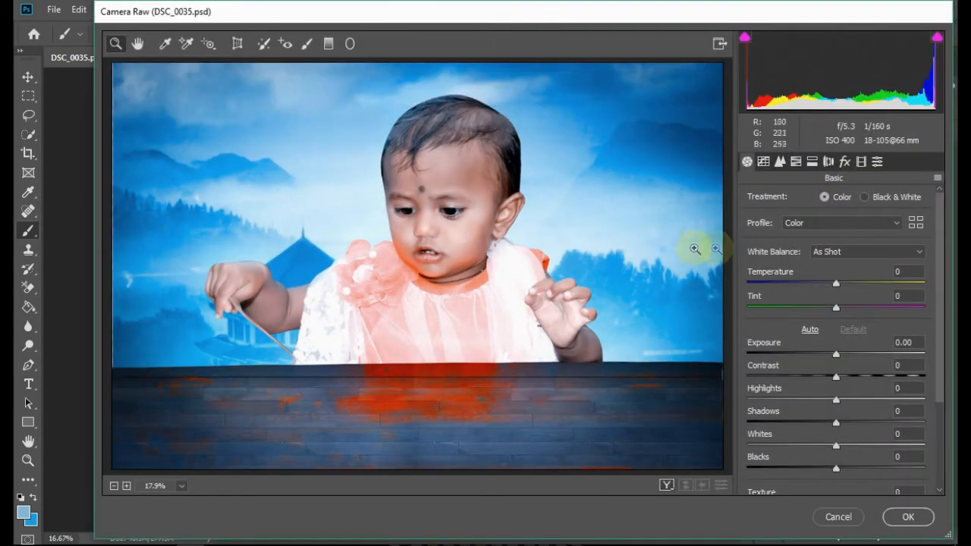
pyautogui.click(844, 162)
pyautogui.click(803, 353)
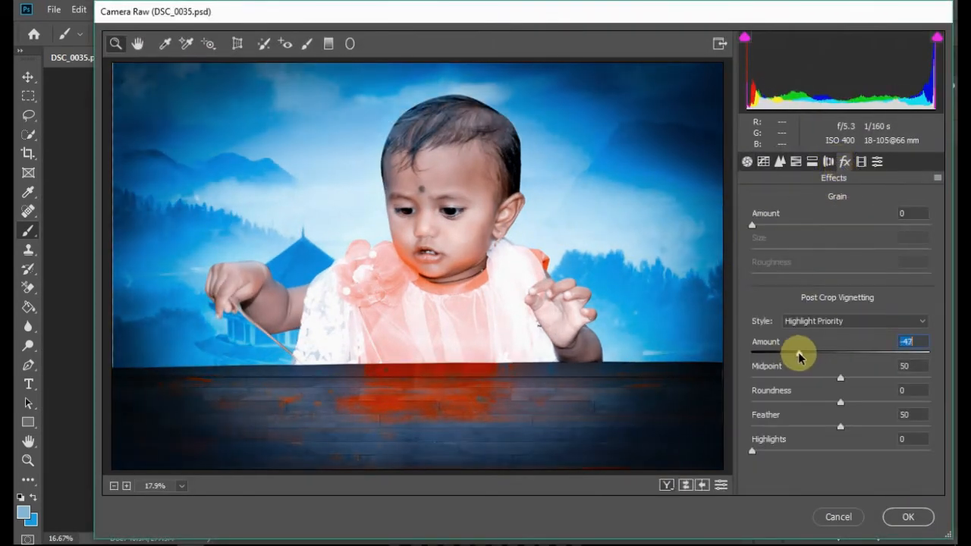
# Step: Lower Highlights to -40 and Shadows to about -8, and apply the Camera Raw adjustments
pyautogui.click(746, 161)
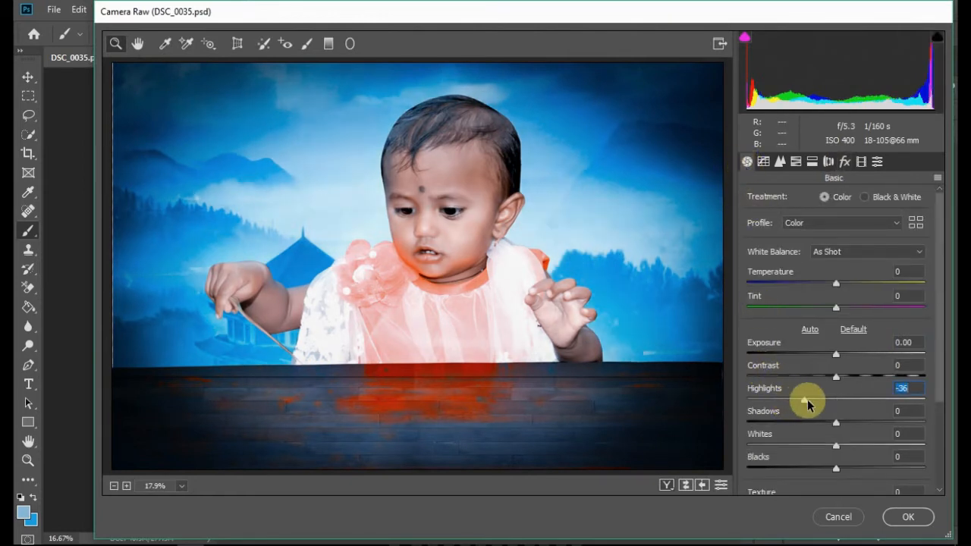
pyautogui.scroll(-1, 805, 405)
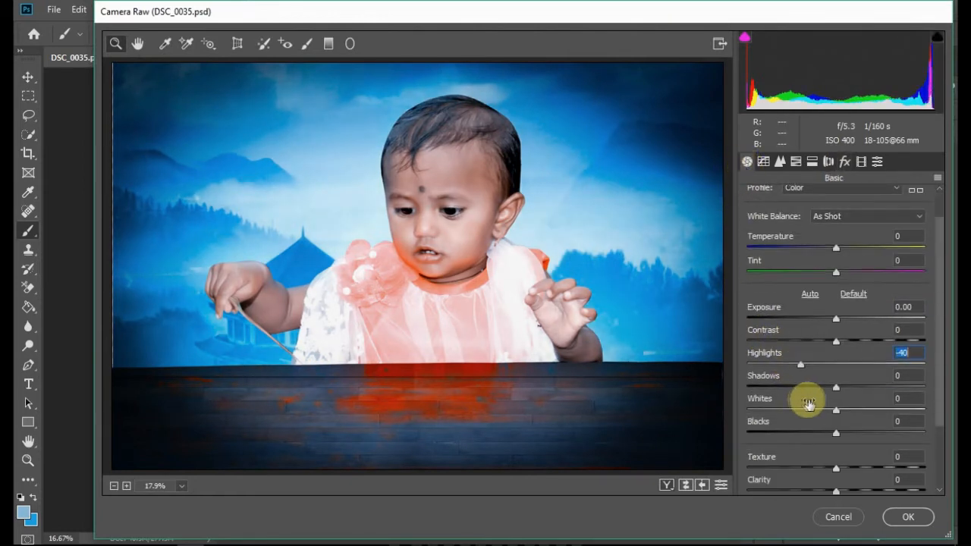
pyautogui.moveTo(815, 387); pyautogui.dragTo(825, 387)
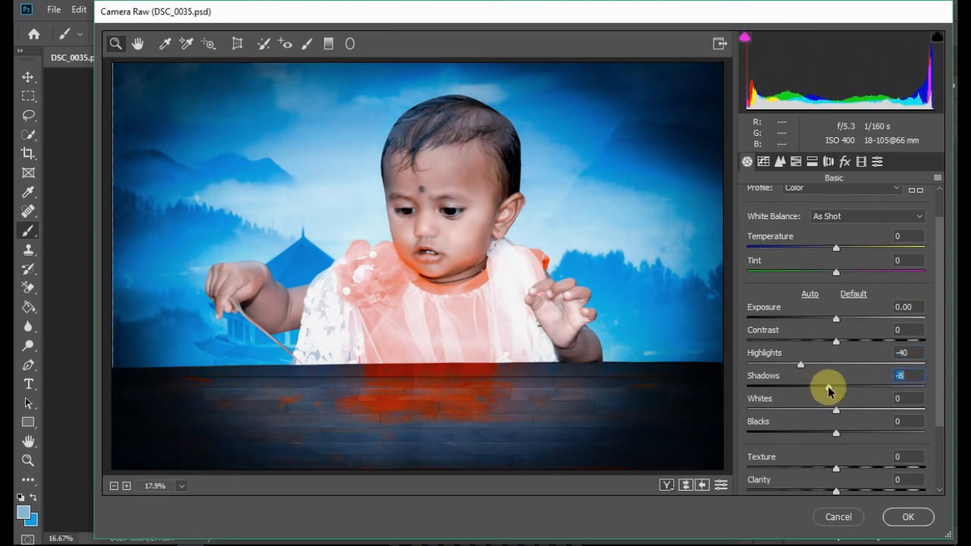
pyautogui.click(897, 515)
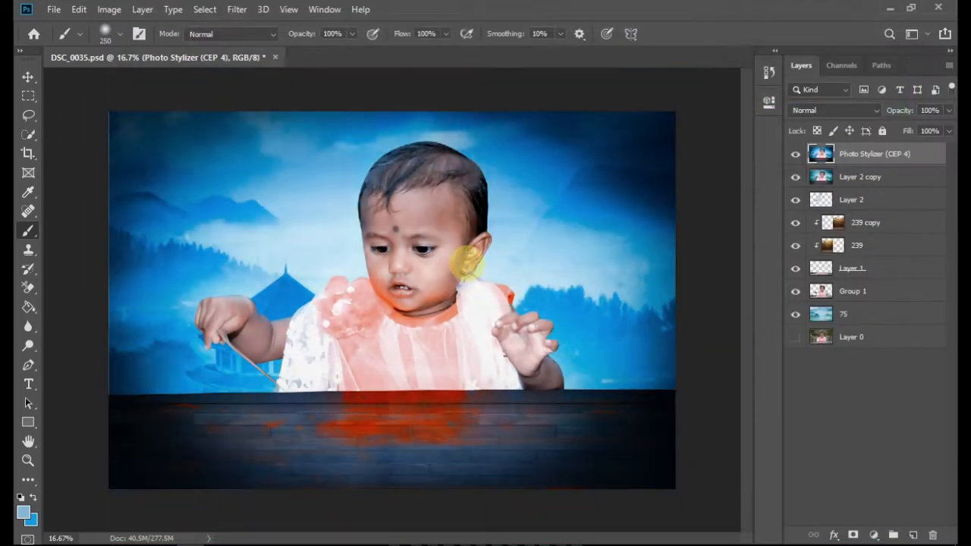
# Step: Examine the graded photo close up and as a whole, checking the child, background and table
pyautogui.moveTo(282, 144); pyautogui.dragTo(540, 297)
pyautogui.moveTo(281, 205); pyautogui.dragTo(595, 394)
pyautogui.hotkey('ctrl', '0')
pyautogui.hotkey('ctrl', '-')
pyautogui.hotkey('ctrl', '-')
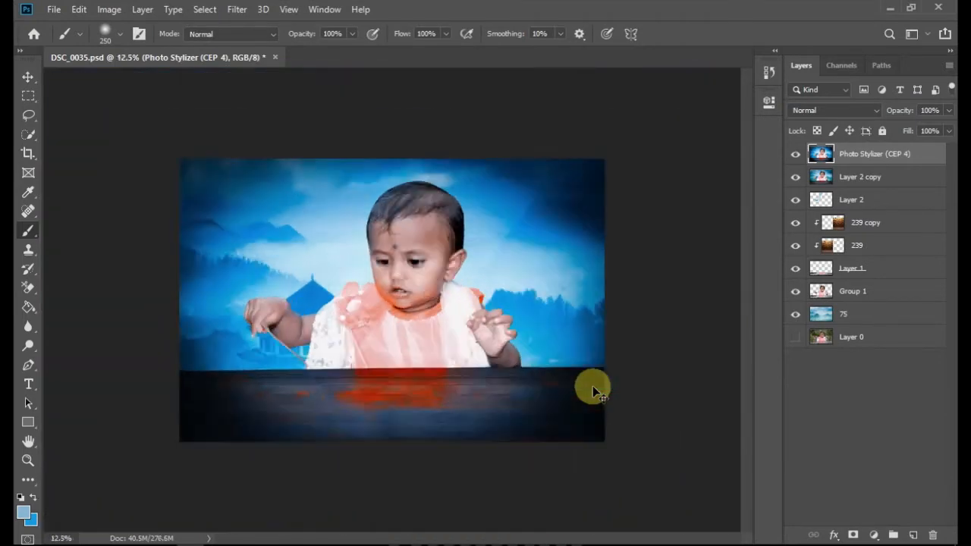
pyautogui.hotkey('ctrl', '+')
pyautogui.hotkey('ctrl', '+')
pyautogui.hotkey('ctrl', '+')
pyautogui.hotkey('ctrl', '+')
pyautogui.hotkey('ctrl', '+')
pyautogui.hotkey('ctrl', '0')
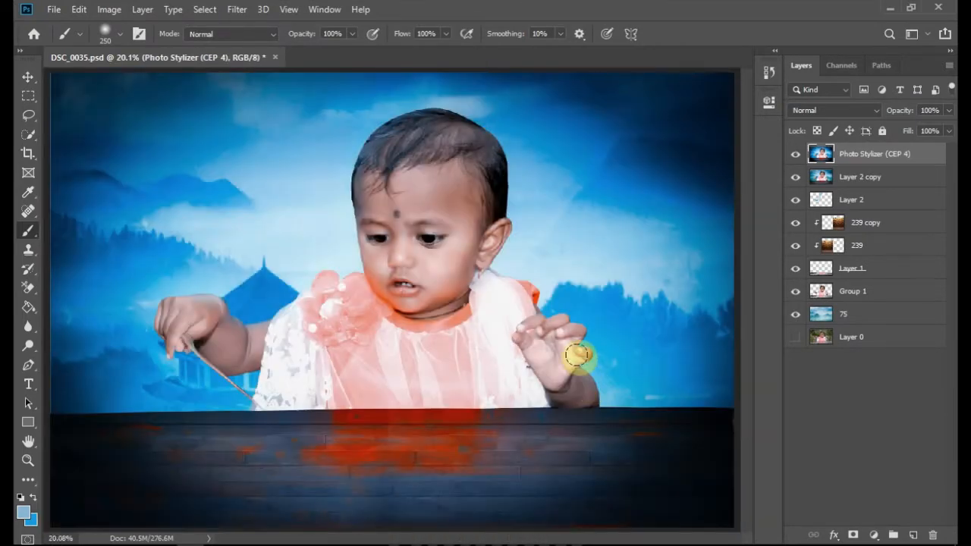
pyautogui.hotkey('ctrl', '+')
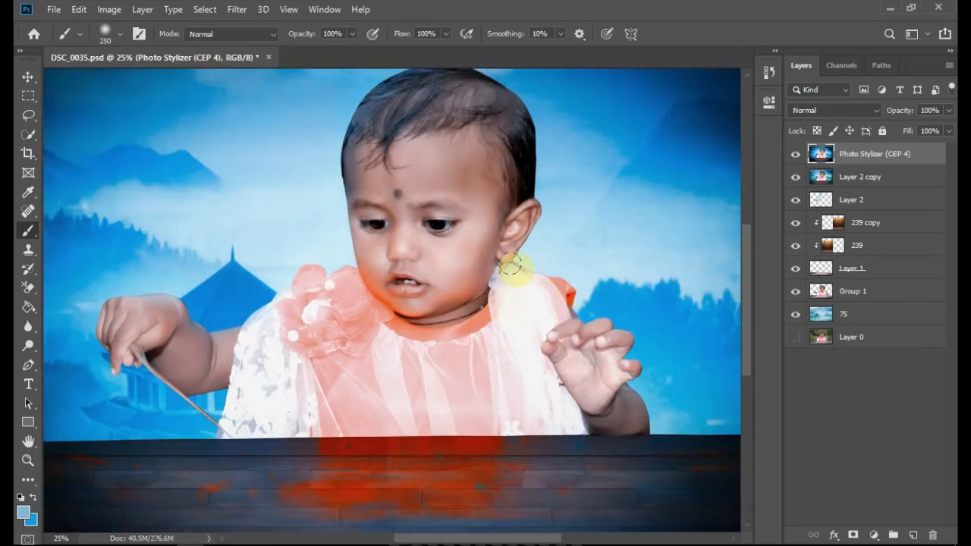
# Step: Apply Match Color to the Photo Stylizer layer with Color Intensity 107
pyautogui.click(108, 9)
pyautogui.moveTo(133, 47)
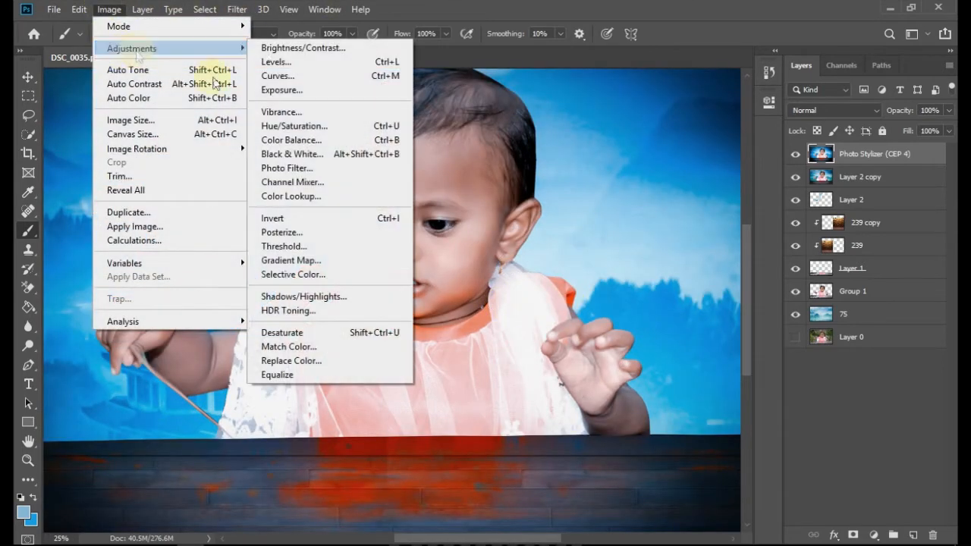
pyautogui.click(293, 347)
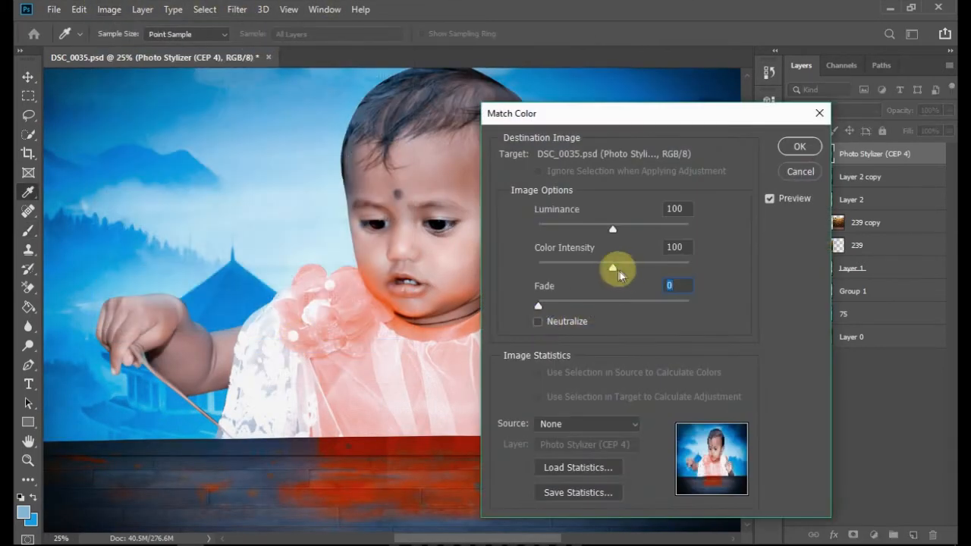
pyautogui.moveTo(614, 267); pyautogui.dragTo(619, 273)
pyautogui.click(799, 146)
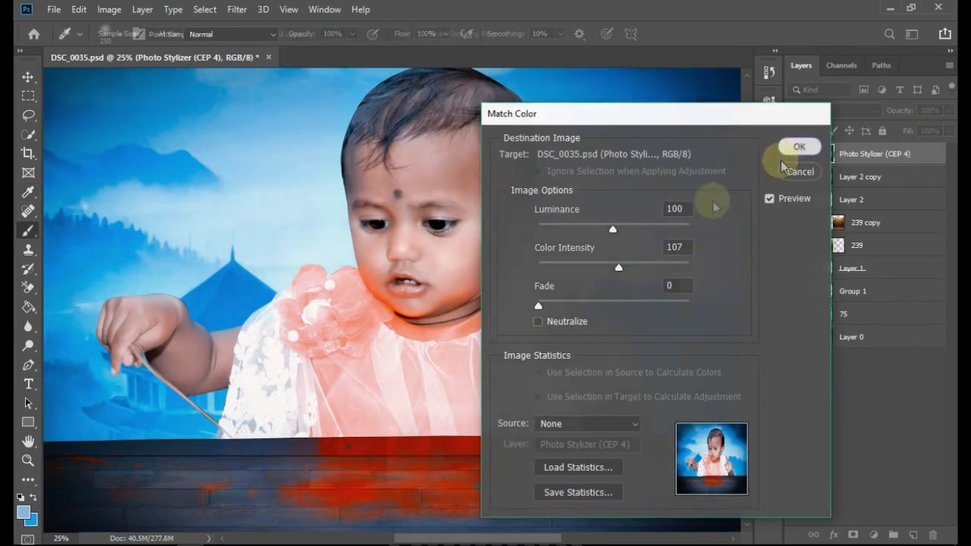
pyautogui.press('b')
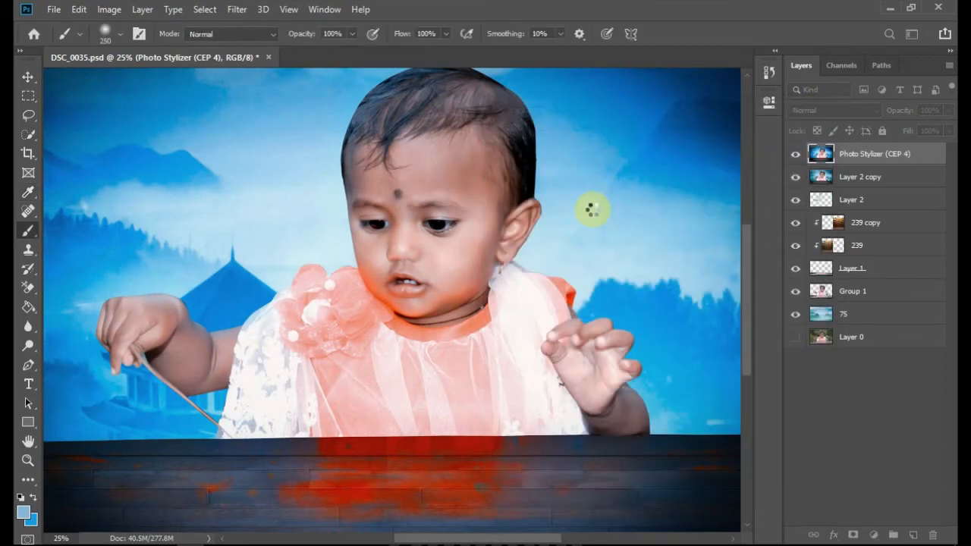
pyautogui.hotkey('ctrl', '-')
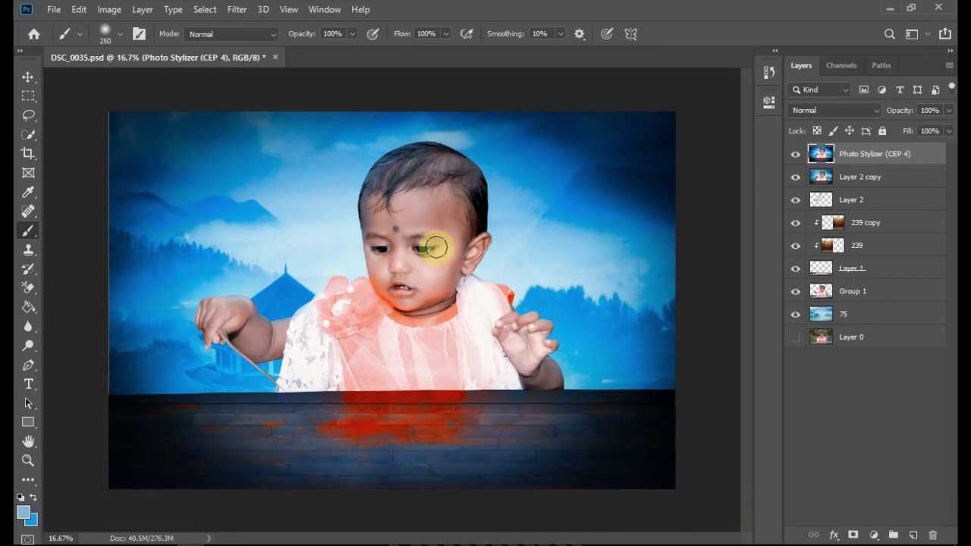
# Step: Open the Birthday (5) image from the 14-10-2021 folder in Photoshop as a separate document
pyautogui.click(846, 545)
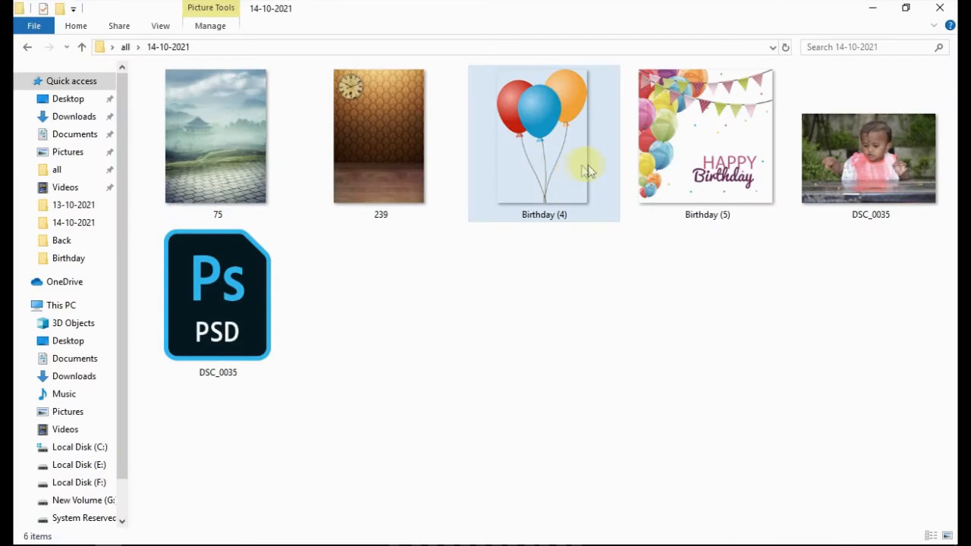
pyautogui.click(674, 180)
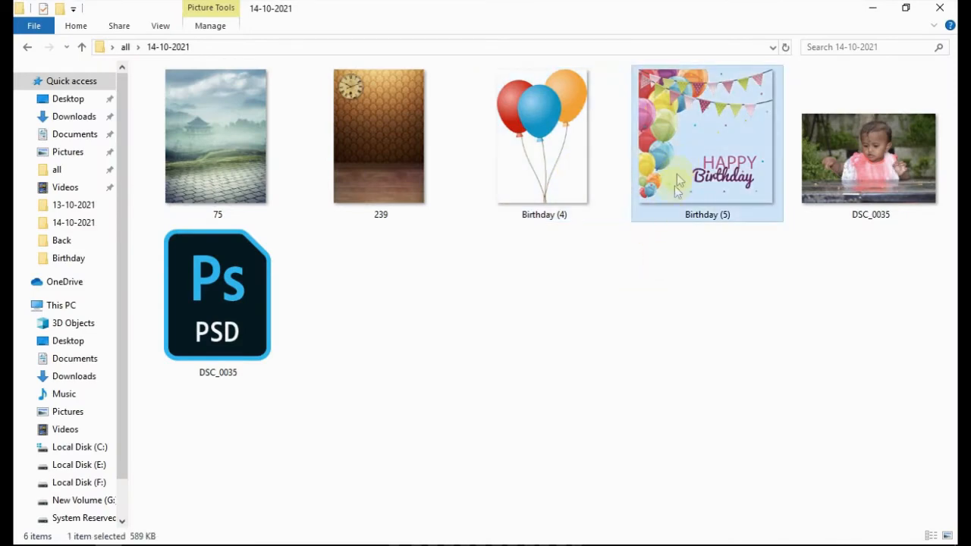
pyautogui.moveTo(677, 182); pyautogui.dragTo(238, 495)
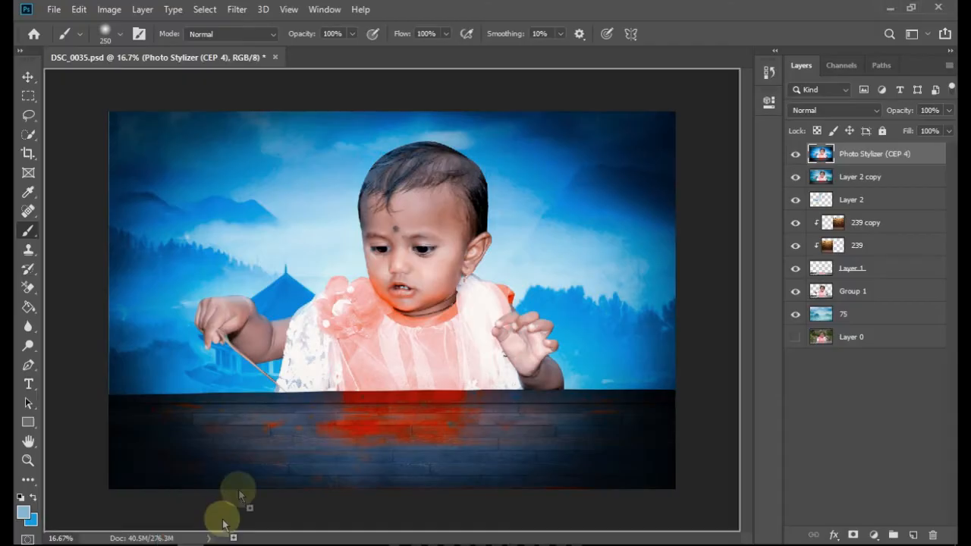
pyautogui.moveTo(302, 219); pyautogui.dragTo(359, 59)
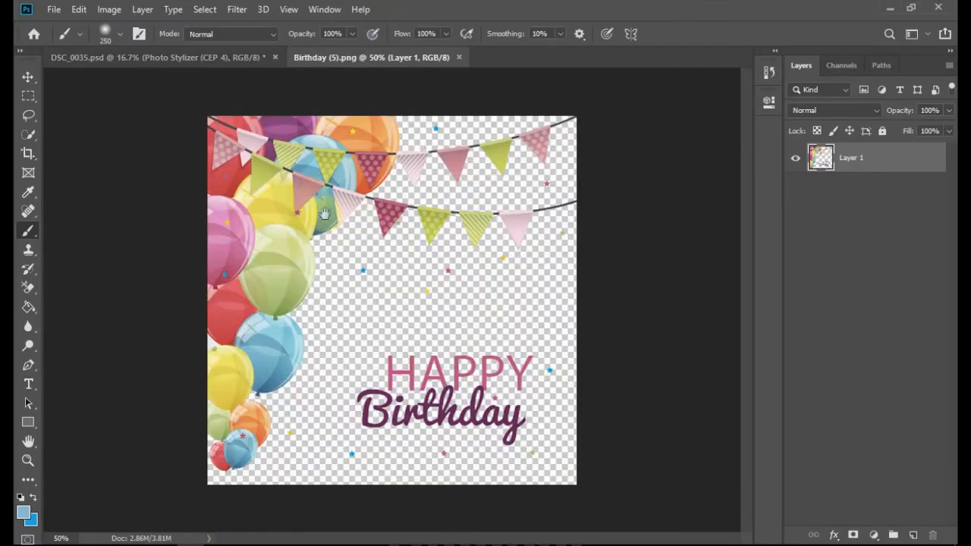
pyautogui.moveTo(189, 112); pyautogui.dragTo(411, 428)
pyautogui.moveTo(400, 393); pyautogui.dragTo(389, 324)
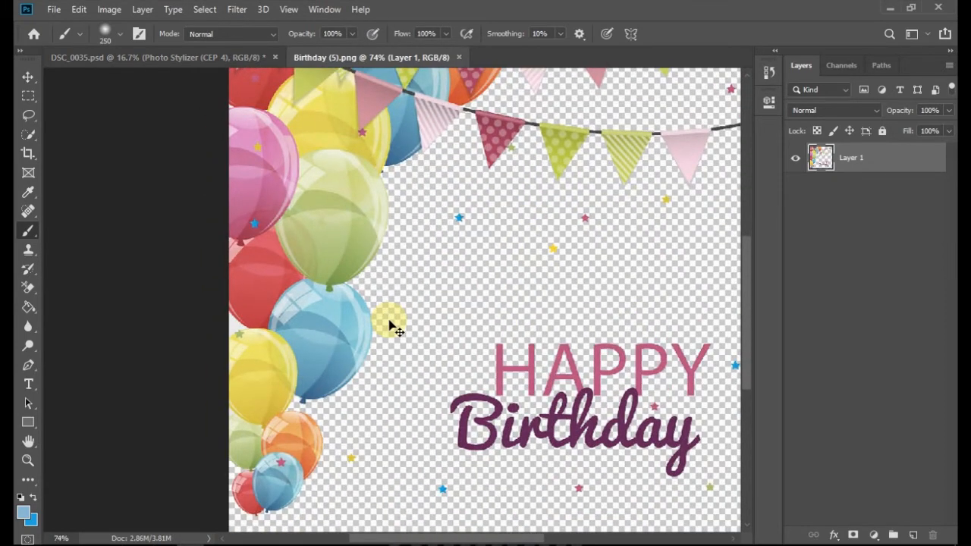
pyautogui.hotkey('ctrl', '-')
pyautogui.hotkey('ctrl', '-')
# Step: Select the column of balloons below the bunting in the Birthday (5) image with the Polygonal Lasso tool
pyautogui.press('j')
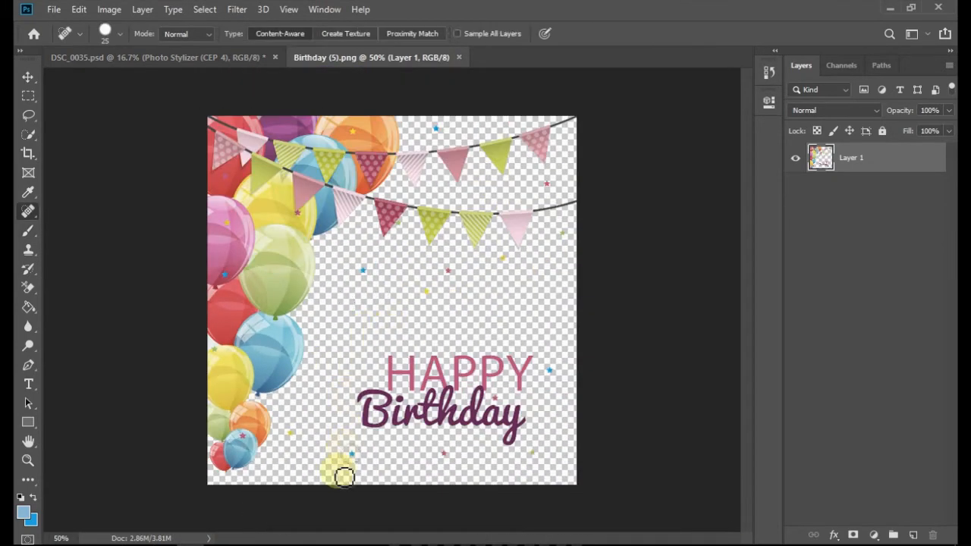
pyautogui.press('l')
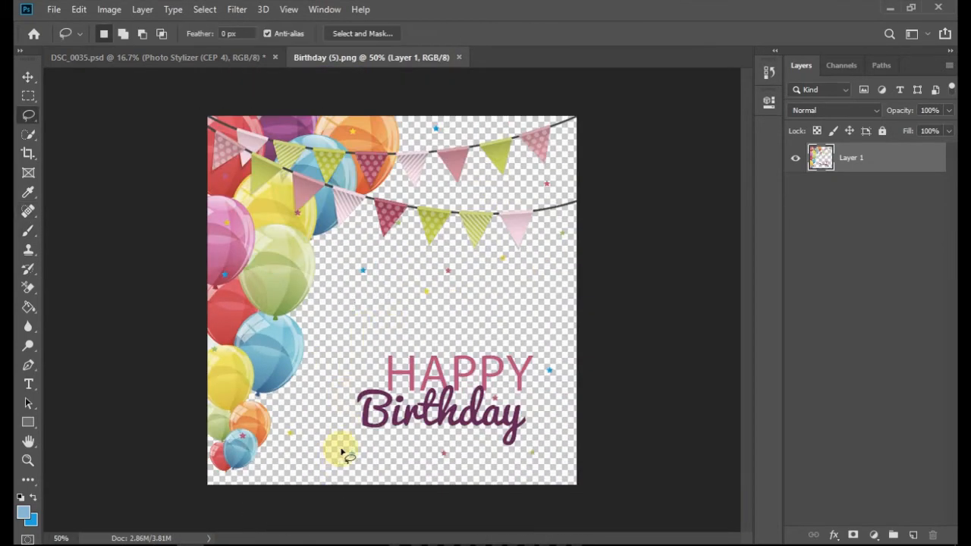
pyautogui.click(295, 494)
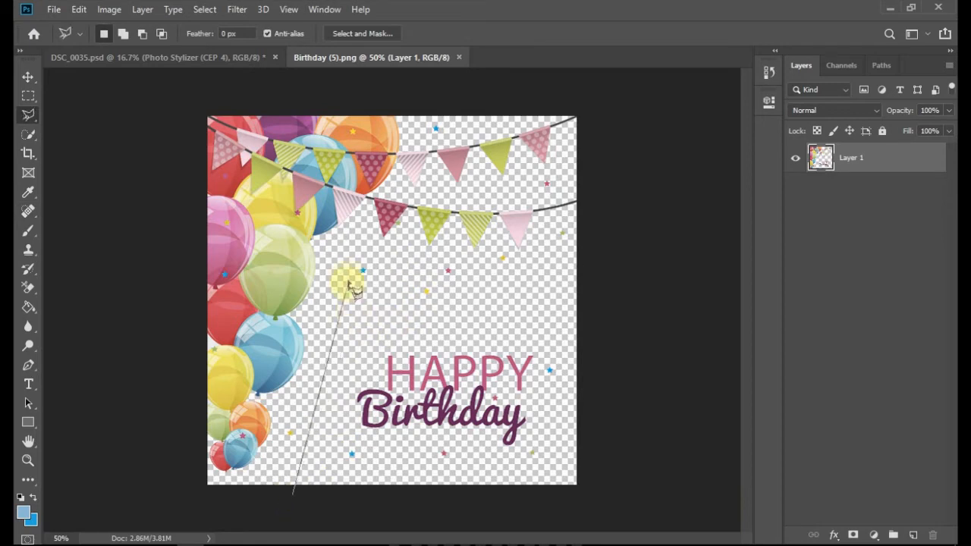
pyautogui.keyDown('ctrl'); pyautogui.click(459, 327); pyautogui.keyUp('ctrl')
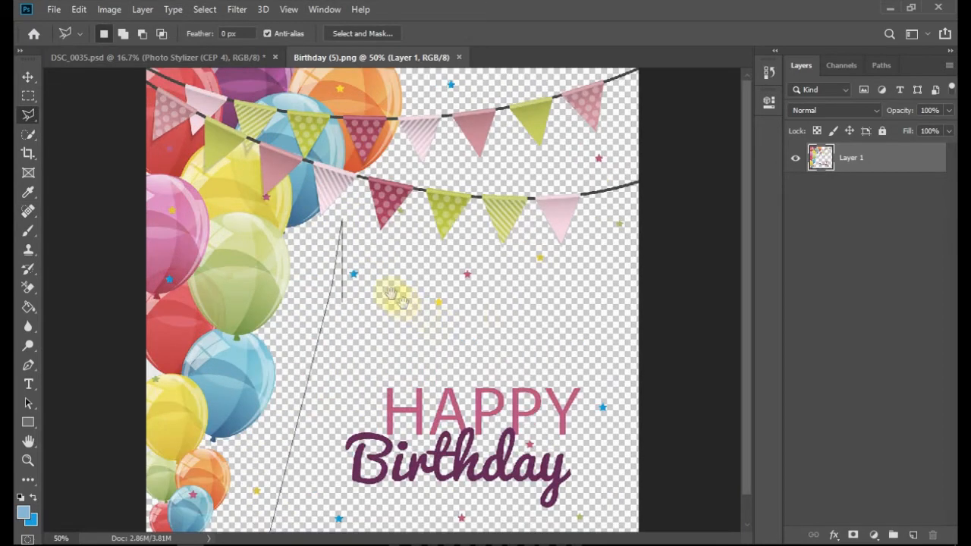
pyautogui.click(288, 185)
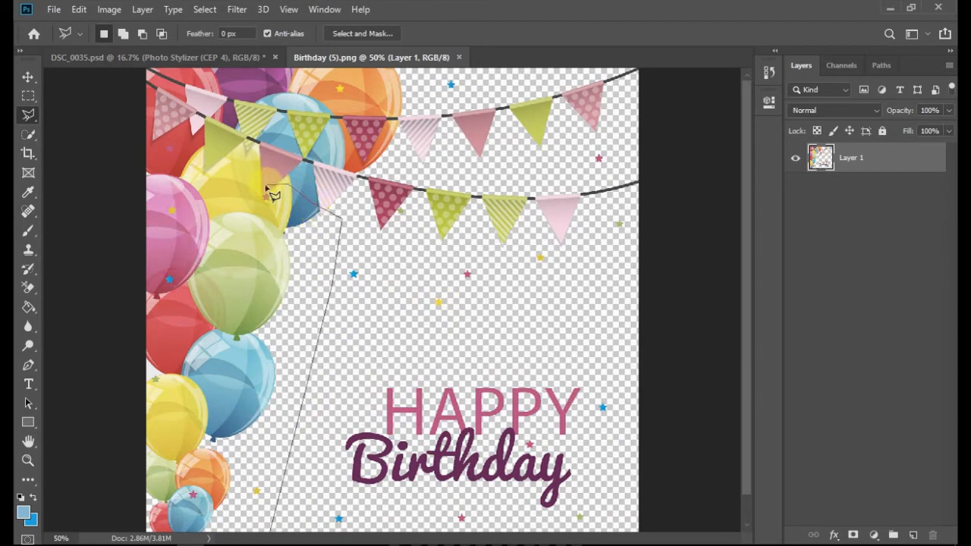
pyautogui.click(204, 164)
pyautogui.click(100, 105)
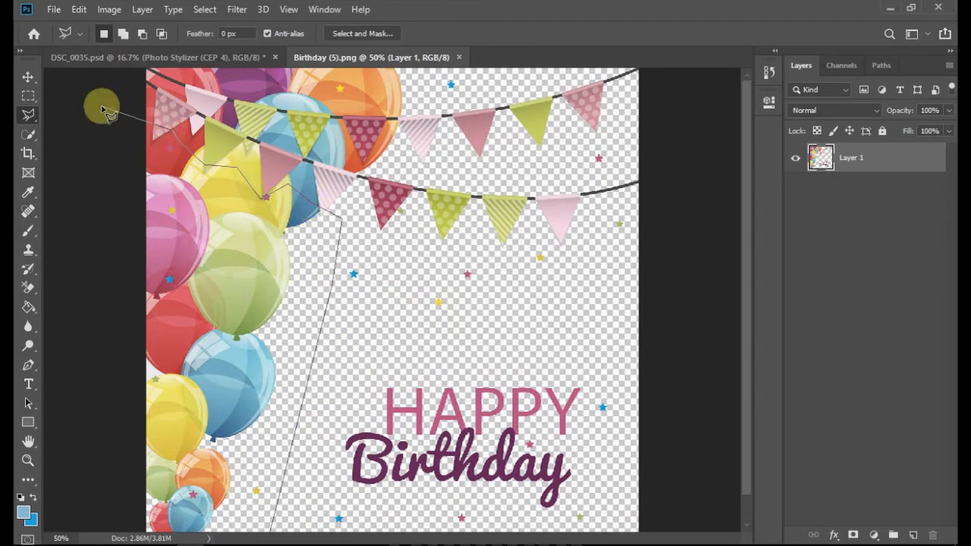
pyautogui.scroll(-2, 114, 114)
pyautogui.hotkey('ctrl', '-')
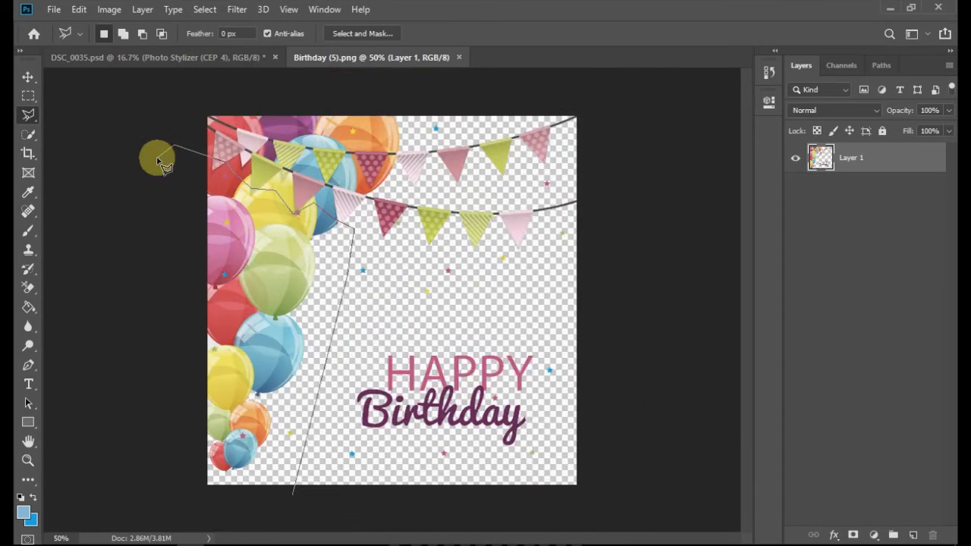
pyautogui.click(131, 480)
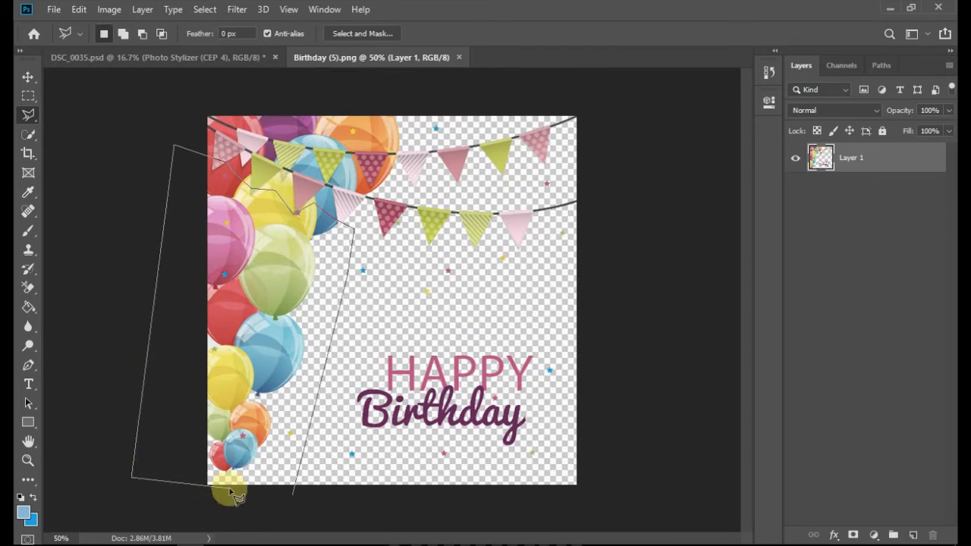
pyautogui.doubleClick(232, 490)
# Step: Place the selected balloons enlarged along the left edge of the DSC_0035.psd photo and duplicate them to its right side
pyautogui.press('v')
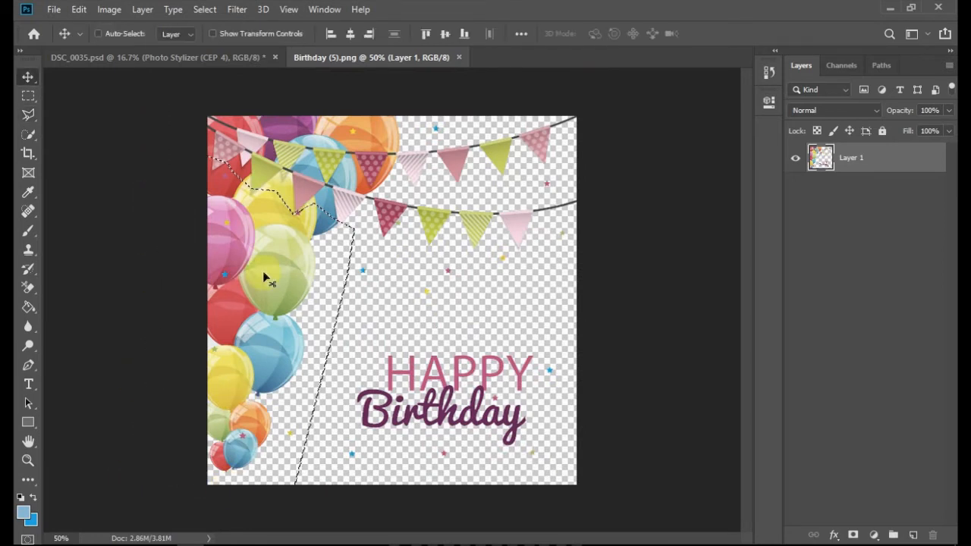
pyautogui.moveTo(261, 273)
pyautogui.mouseDown()
pyautogui.moveTo(185, 219)
pyautogui.moveTo(136, 53)
pyautogui.moveTo(250, 250)
pyautogui.moveTo(241, 224)
pyautogui.moveTo(156, 186)
pyautogui.moveTo(120, 125)
pyautogui.mouseUp()
pyautogui.hotkey('ctrl', 't')
pyautogui.moveTo(154, 192); pyautogui.dragTo(269, 338)
pyautogui.moveTo(181, 222); pyautogui.dragTo(236, 276)
pyautogui.press('Return')
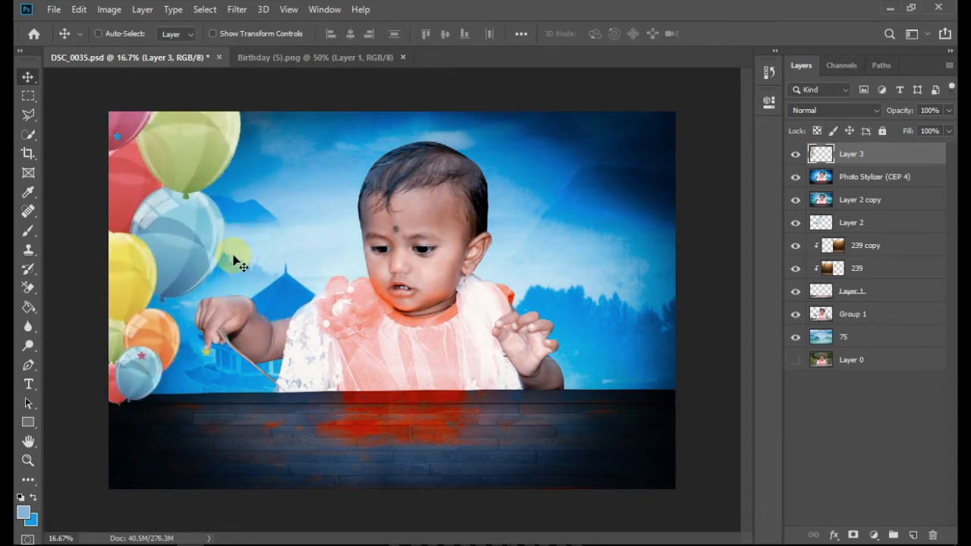
pyautogui.moveTo(211, 228); pyautogui.dragTo(617, 245)
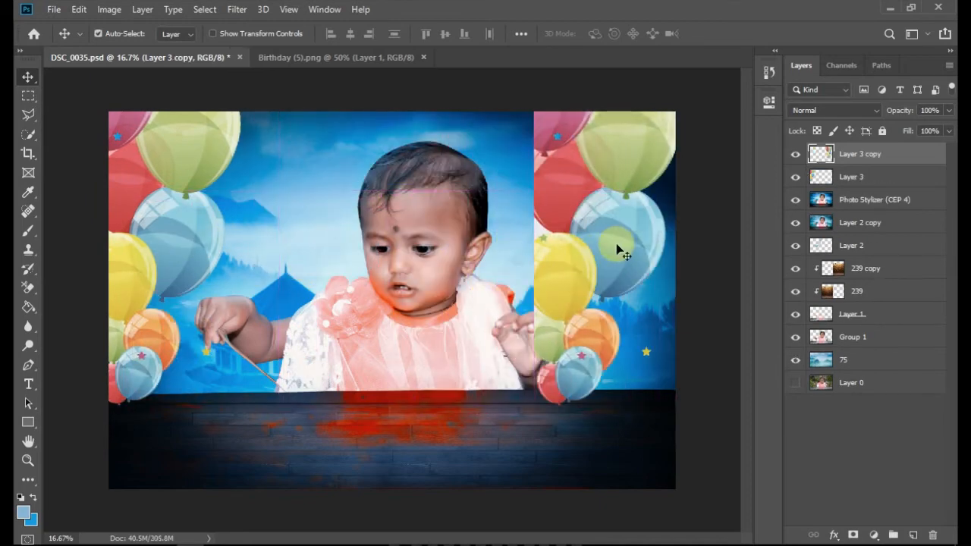
# Step: Try rotating the duplicated balloons on the photo's right side by 180° and shifting them inward
pyautogui.hotkey('ctrl', 't')
pyautogui.rightClick(624, 247)
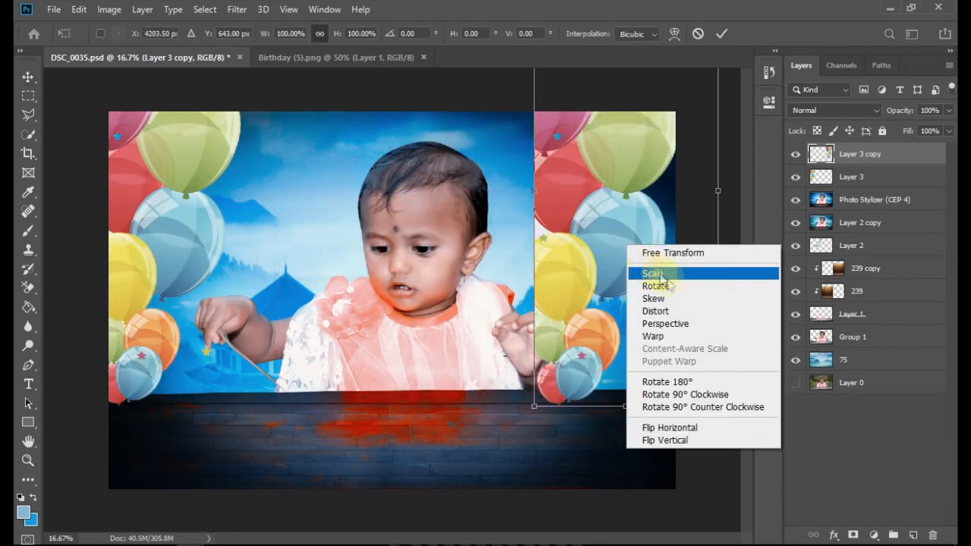
pyautogui.click(667, 381)
pyautogui.moveTo(653, 253); pyautogui.dragTo(640, 252)
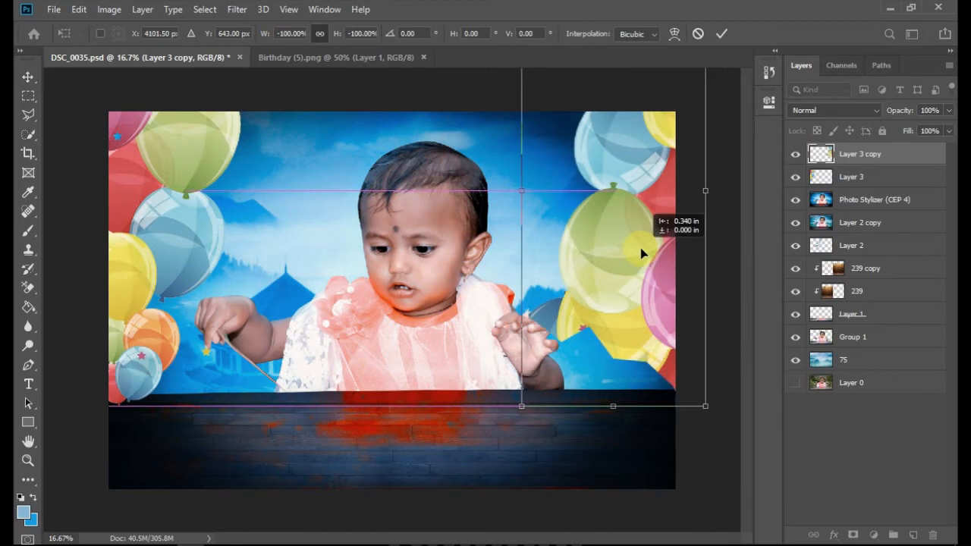
pyautogui.hotkey('ctrl', 'z')
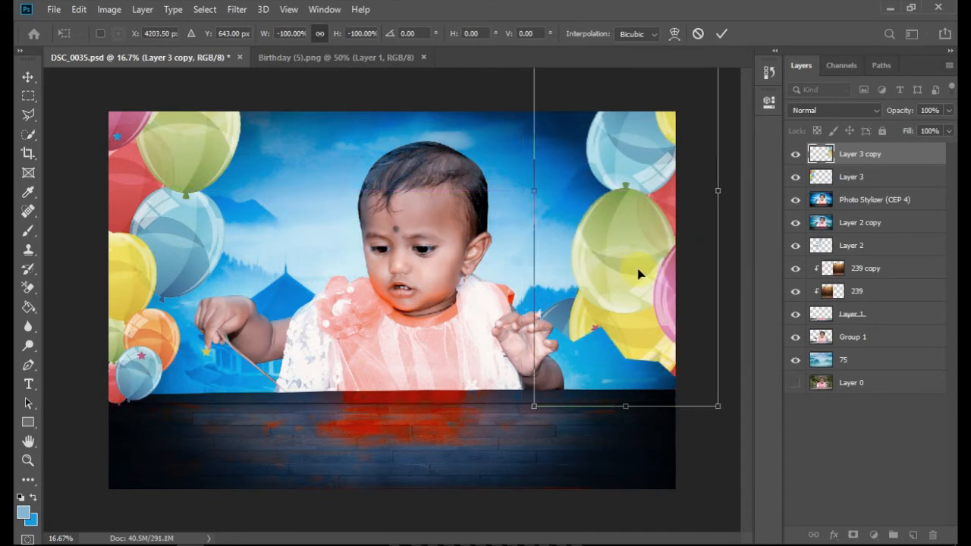
pyautogui.press('Return')
# Step: Flip the duplicated balloons horizontally so they mirror the opposite side, and shift them slightly inward along the photo's right edge
pyautogui.hotkey('ctrl', 't')
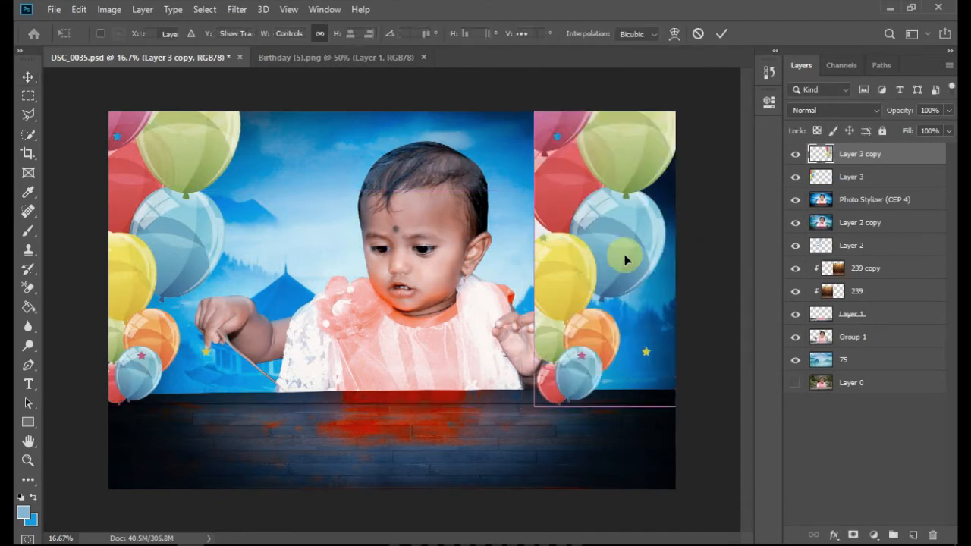
pyautogui.rightClick(621, 249)
pyautogui.click(677, 427)
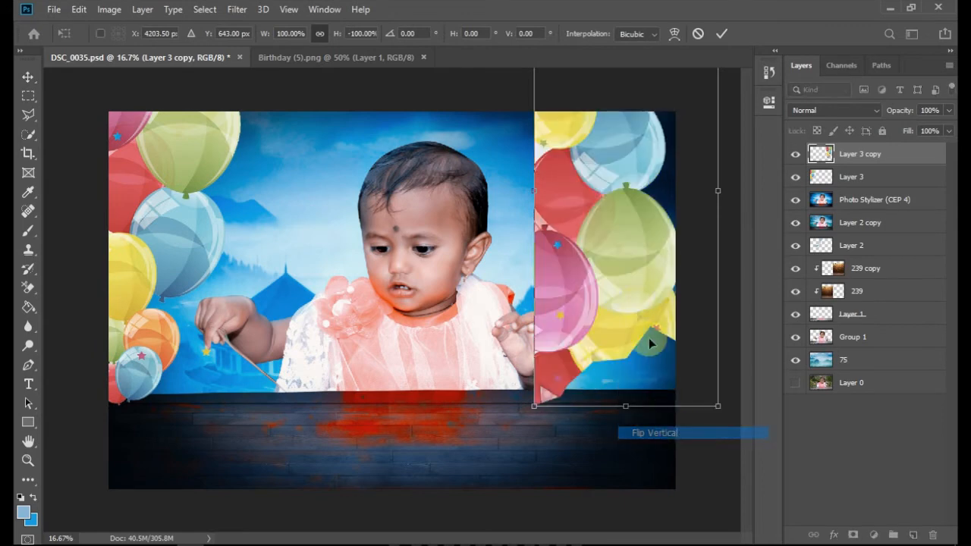
pyautogui.rightClick(629, 287)
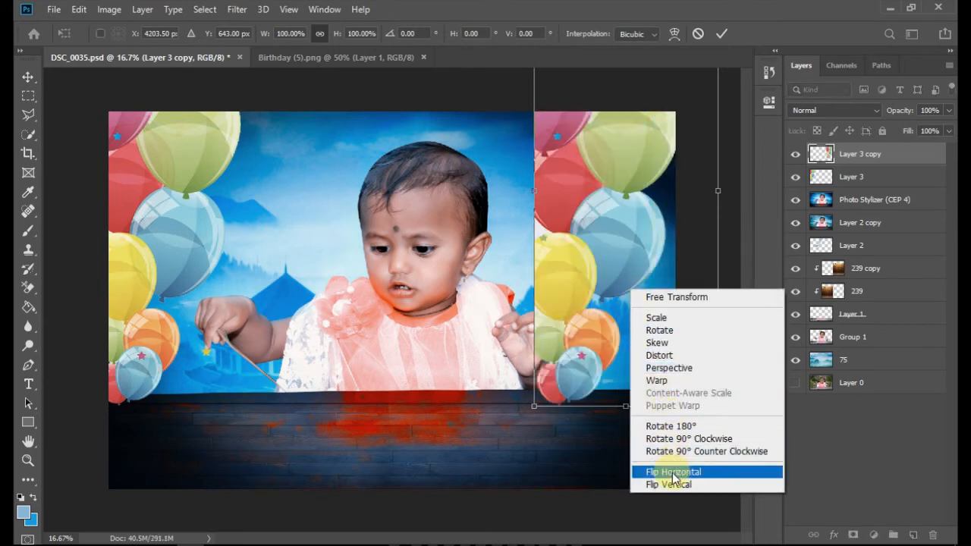
pyautogui.click(656, 471)
pyautogui.moveTo(672, 293)
pyautogui.mouseDown()
pyautogui.moveTo(674, 278)
pyautogui.moveTo(660, 284)
pyautogui.mouseUp()
pyautogui.press('Return')
# Step: Recolour the mirrored balloons with Hue/Saturation by setting the hue to +52
pyautogui.hotkey('ctrl', 'u')
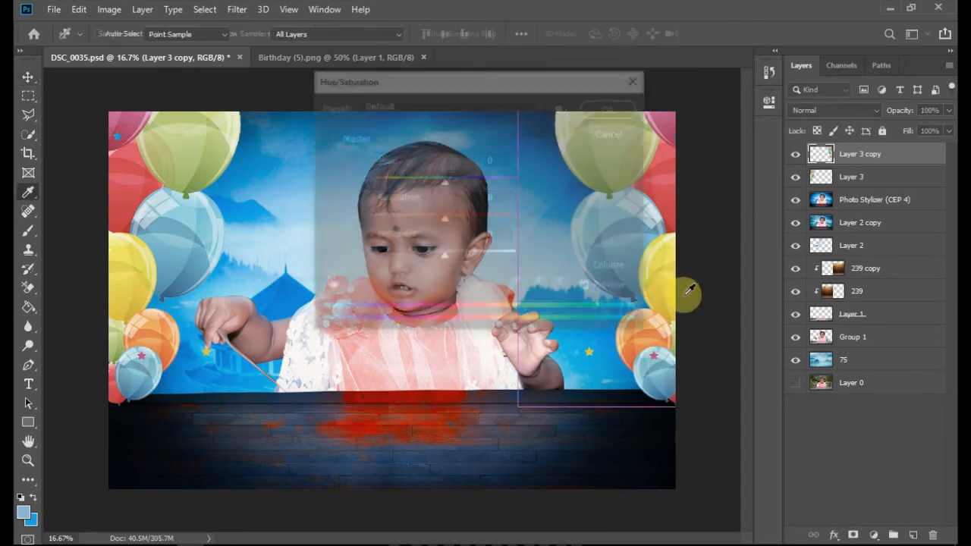
pyautogui.moveTo(514, 79); pyautogui.dragTo(333, 172)
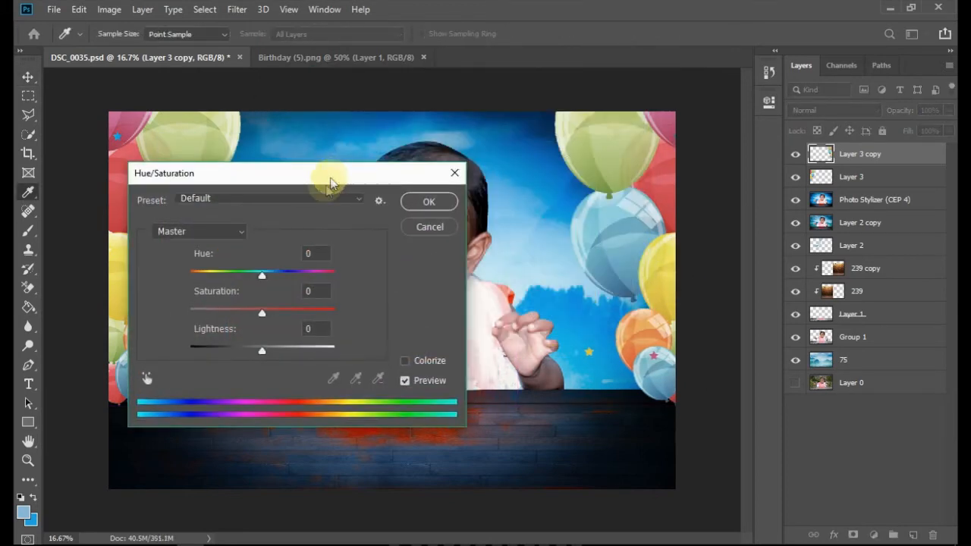
pyautogui.moveTo(263, 276); pyautogui.dragTo(296, 273)
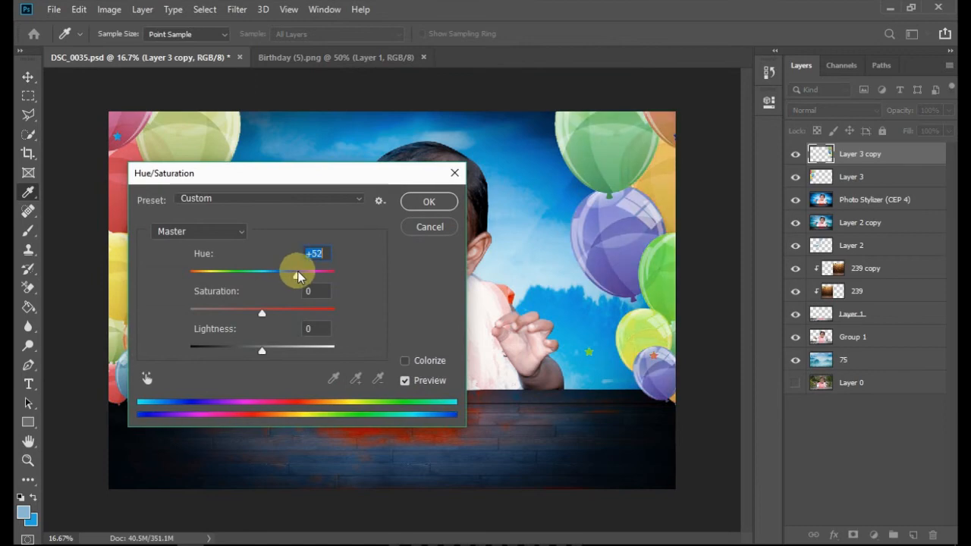
pyautogui.click(429, 201)
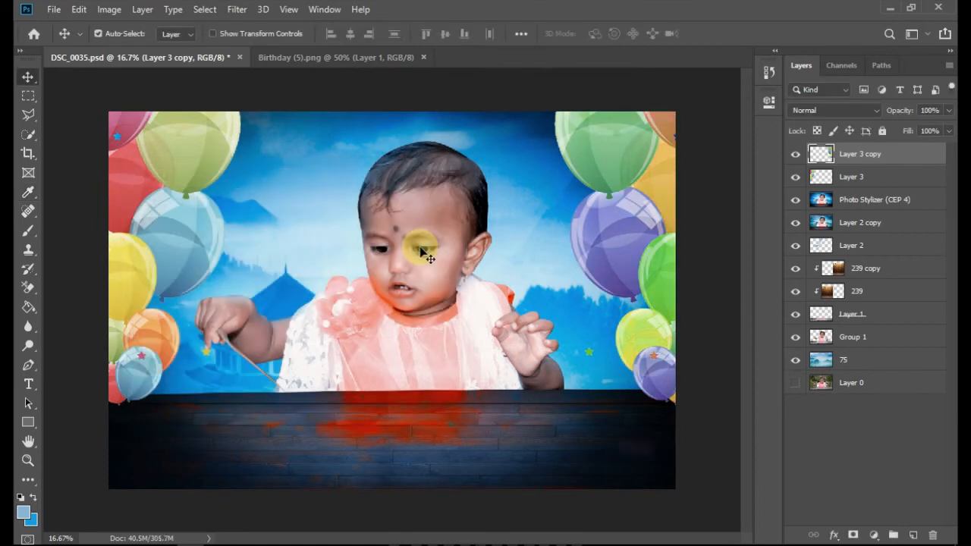
# Step: Merge the Layer 3 and Layer 3 copy balloon layers into a single layer
pyautogui.hotkey('ctrl', '-')
pyautogui.hotkey('ctrl', '-')
pyautogui.hotkey('ctrl', '+')
pyautogui.hotkey('ctrl', '+')
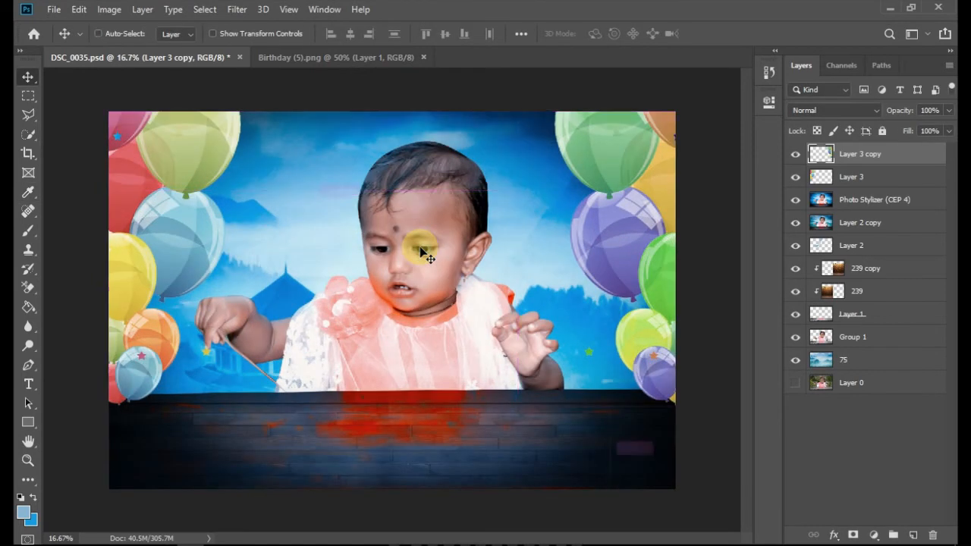
pyautogui.keyDown('ctrl'); pyautogui.click(881, 182); pyautogui.keyUp('ctrl')
pyautogui.click(237, 9)
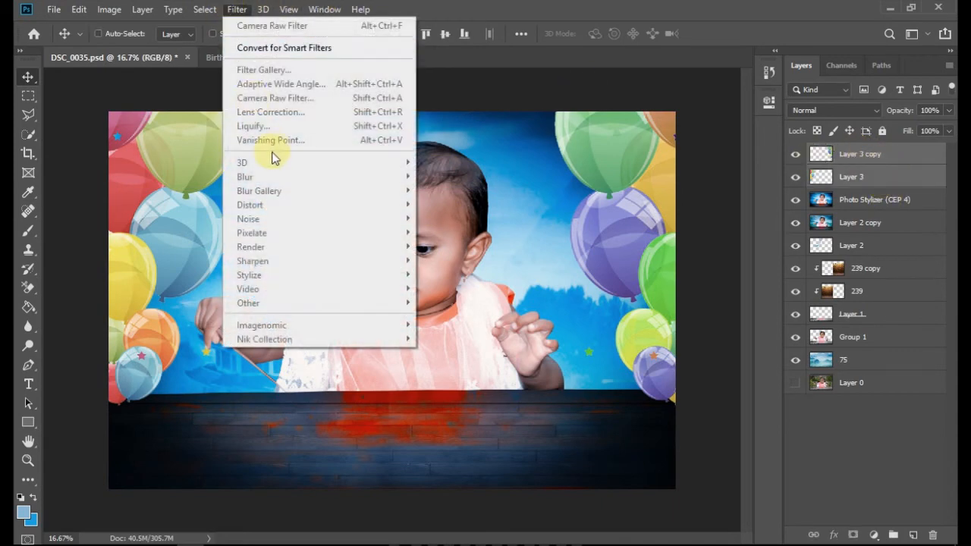
pyautogui.click(850, 183)
pyautogui.keyDown('ctrl'); pyautogui.click(851, 158); pyautogui.keyUp('ctrl')
pyautogui.hotkey('ctrl', 'e')
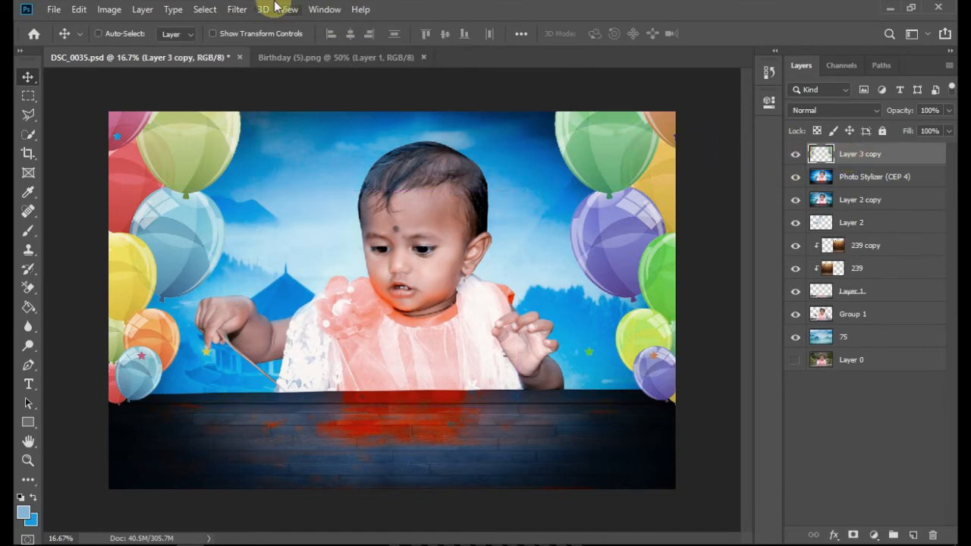
# Step: Apply a Gaussian Blur with a radius of 4.9 pixels to the merged balloon layer
pyautogui.click(263, 9)
pyautogui.moveTo(237, 9)
pyautogui.moveTo(402, 177)
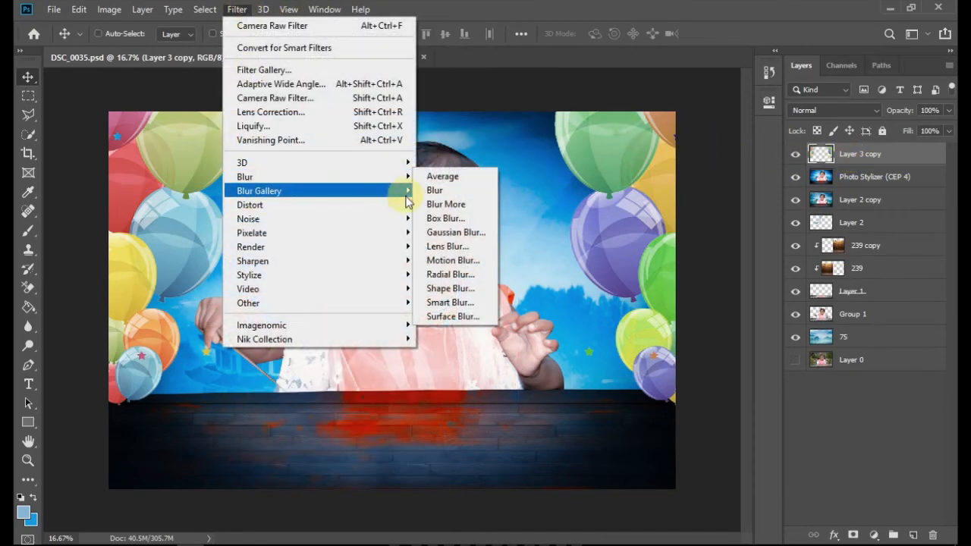
pyautogui.click(457, 233)
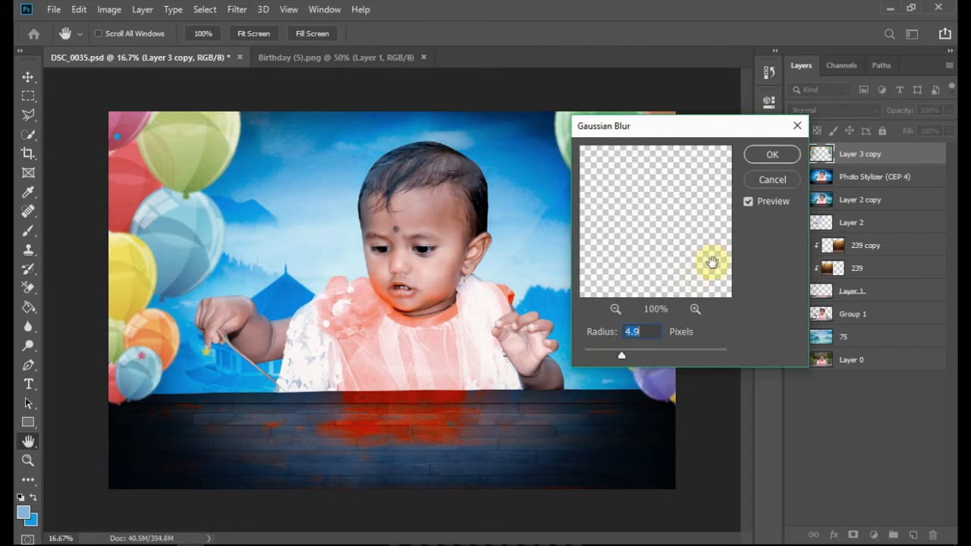
pyautogui.click(768, 156)
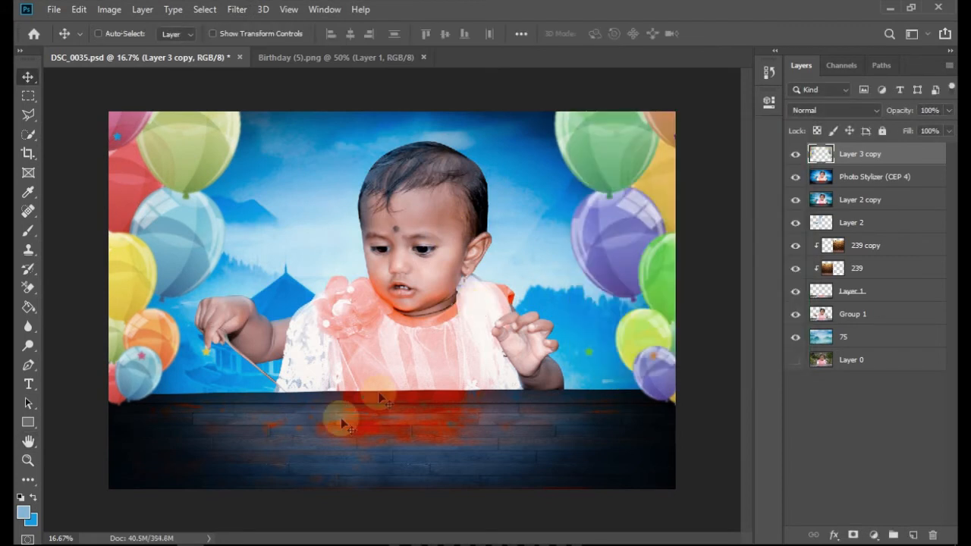
# Step: Add the text "Happy Birthday" in 12 pt Rockwell Extra Bold on the wooden table below the child
pyautogui.press('t')
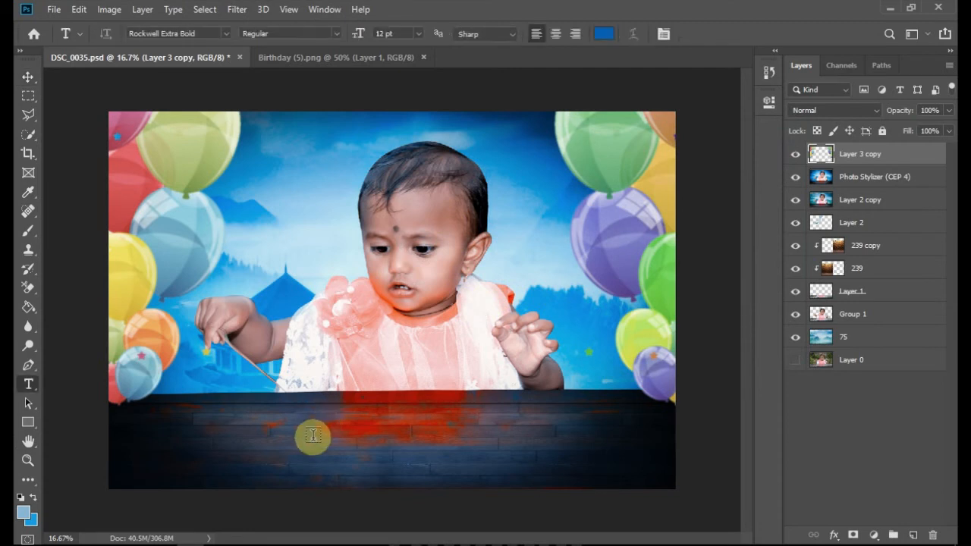
pyautogui.click(312, 435)
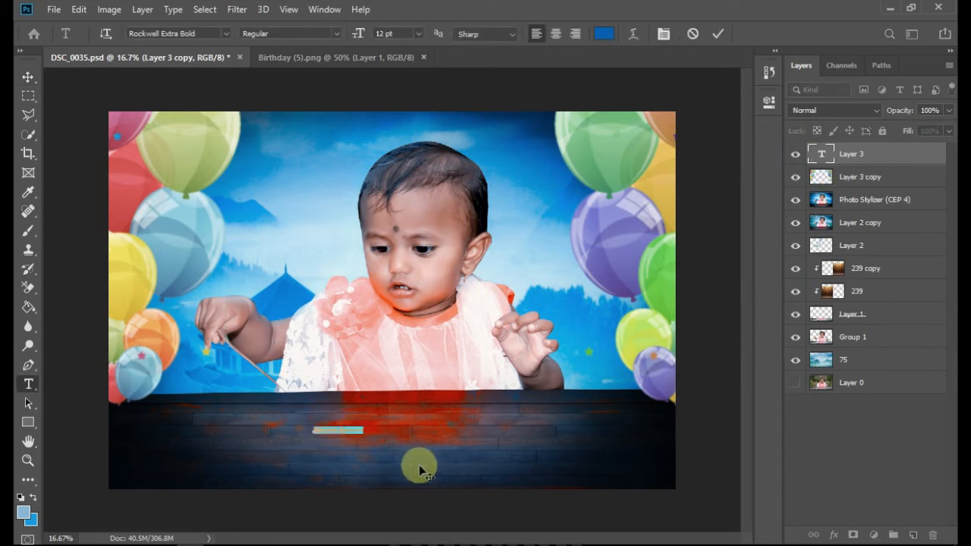
pyautogui.press('BackSpace')
pyautogui.write('Happy Birthday')
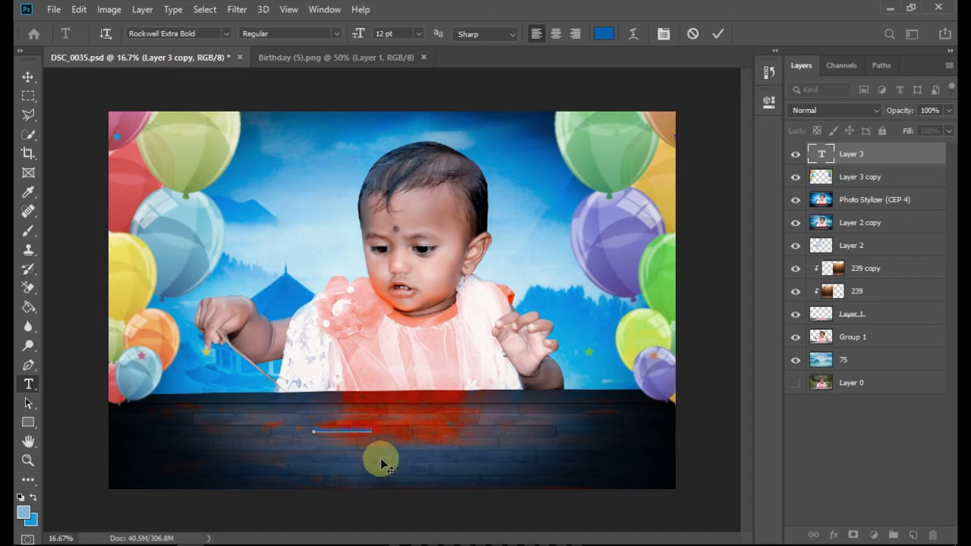
pyautogui.click(27, 78)
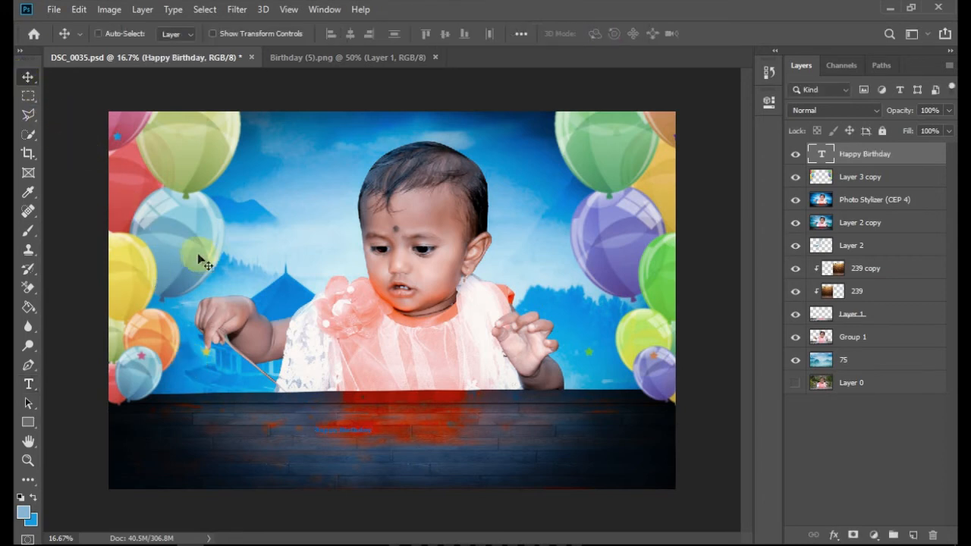
# Step: Scale the Happy Birthday text up to about 586% and centre it across the wooden table
pyautogui.hotkey('ctrl', 't')
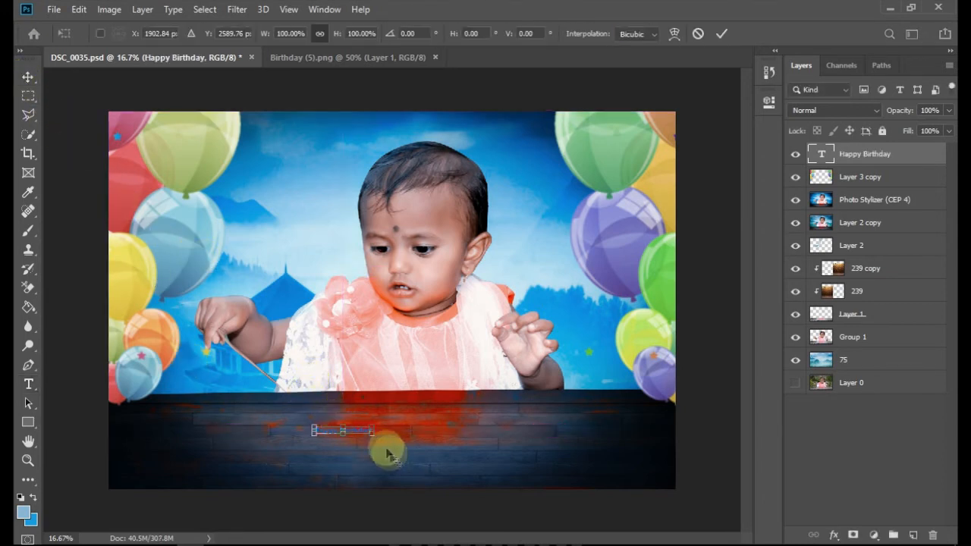
pyautogui.moveTo(373, 435); pyautogui.dragTo(509, 464)
pyautogui.moveTo(402, 434); pyautogui.dragTo(463, 437)
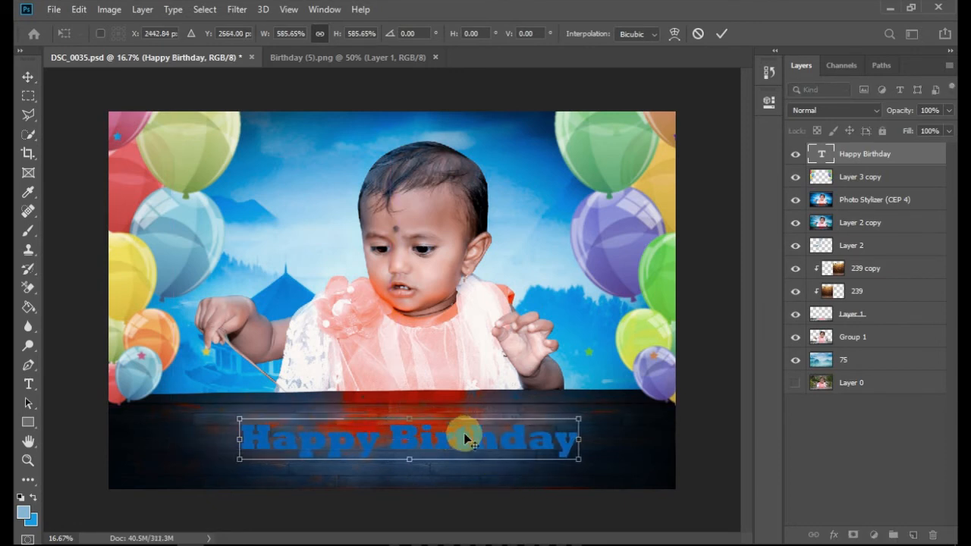
pyautogui.press('Return')
# Step: Enlarge the Happy Birthday text by another 117% and move it slightly up on the table
pyautogui.moveTo(270, 360); pyautogui.dragTo(563, 523)
pyautogui.moveTo(458, 468); pyautogui.dragTo(458, 468)
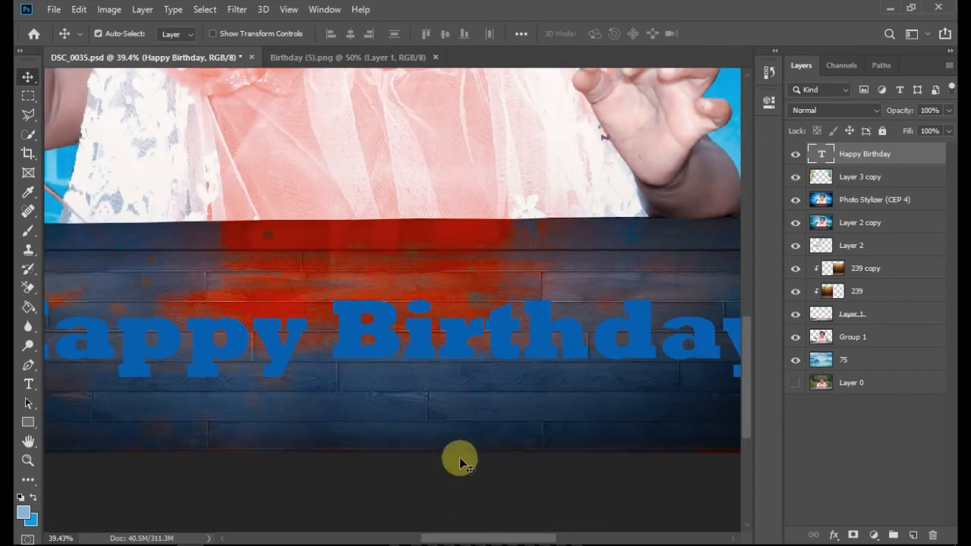
pyautogui.hotkey('ctrl', '-')
pyautogui.hotkey('ctrl', '-')
pyautogui.hotkey('ctrl', 't')
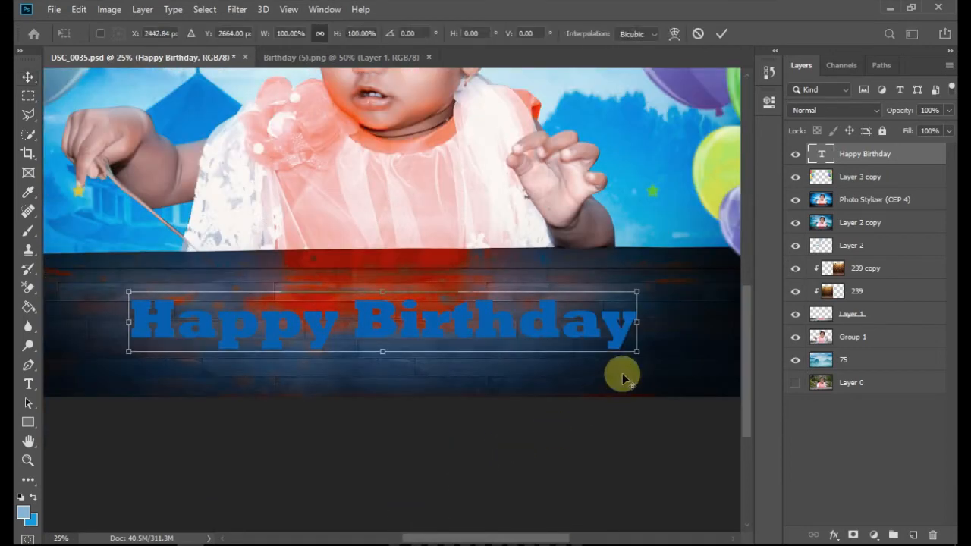
pyautogui.moveTo(635, 353); pyautogui.dragTo(676, 387)
pyautogui.press('Return')
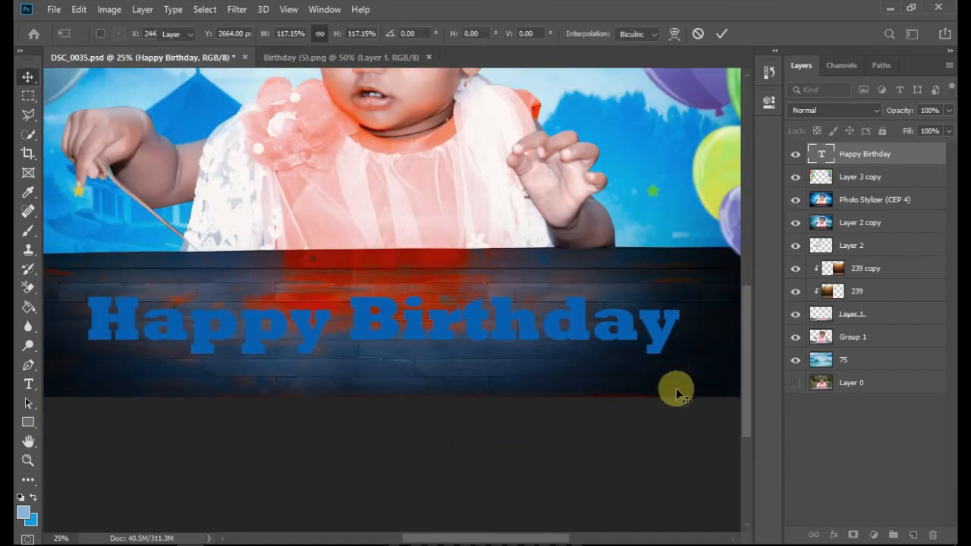
pyautogui.hotkey('ctrl', '0')
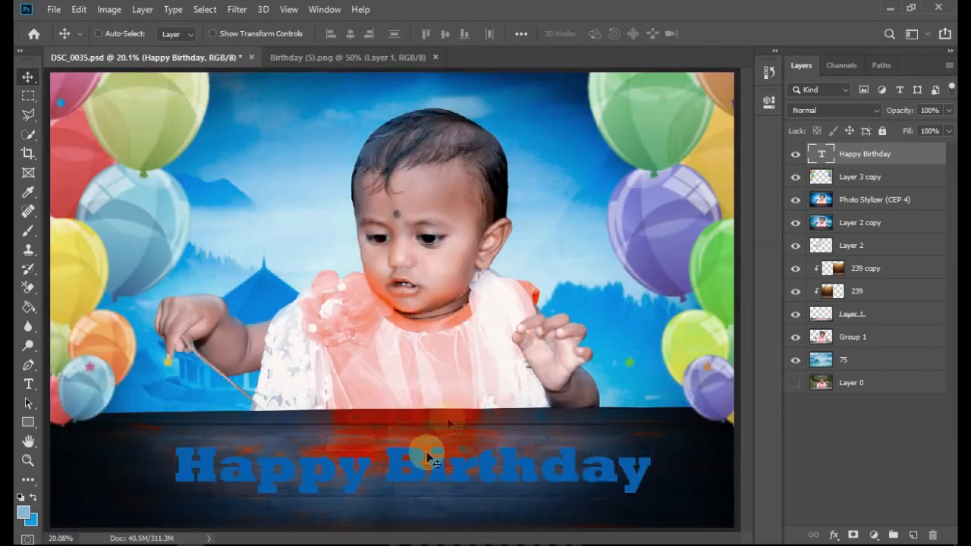
pyautogui.moveTo(414, 461); pyautogui.dragTo(414, 453)
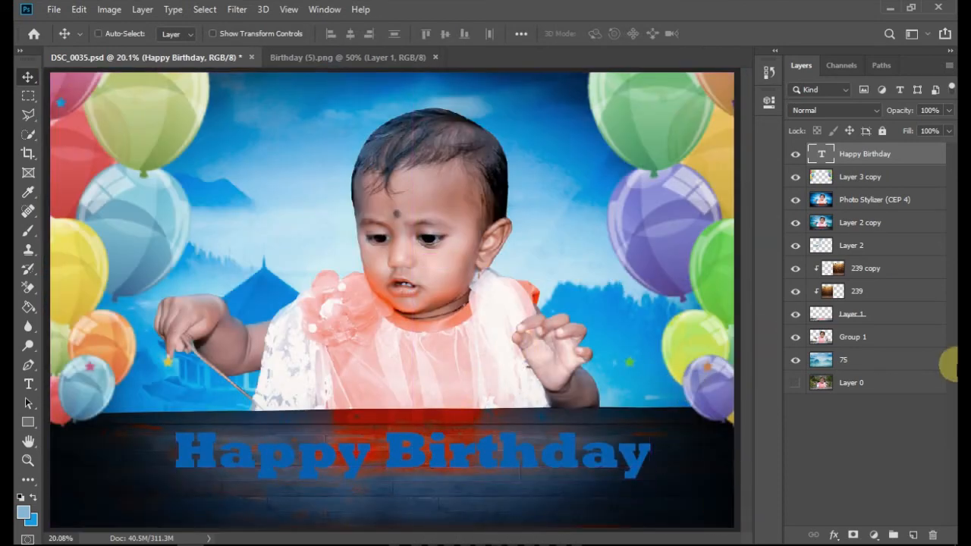
# Step: Style the Happy Birthday text with an orange Color Overlay, Gradient Overlay, Drop Shadow, 9 px white inside Stroke, and Inner Bevel
pyautogui.doubleClick(919, 154)
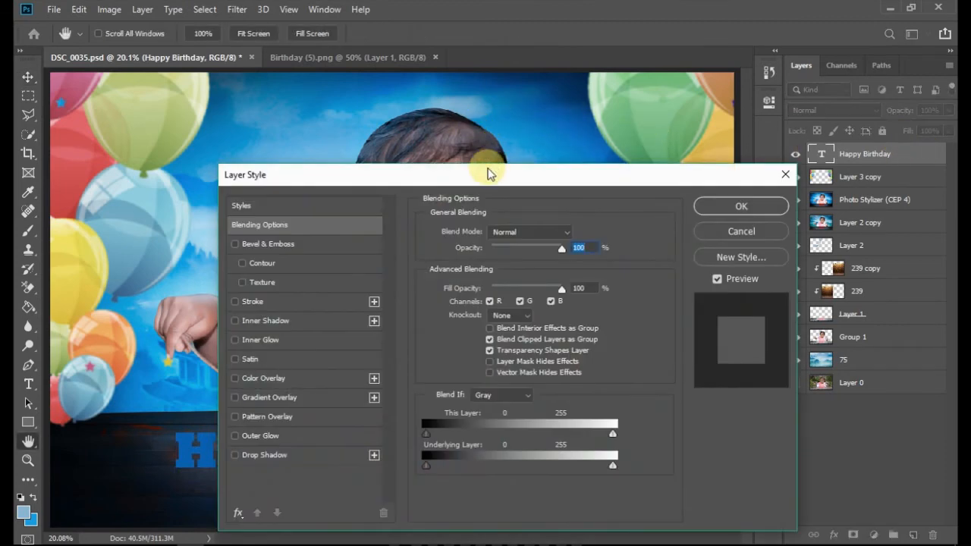
pyautogui.moveTo(489, 174); pyautogui.dragTo(731, 126)
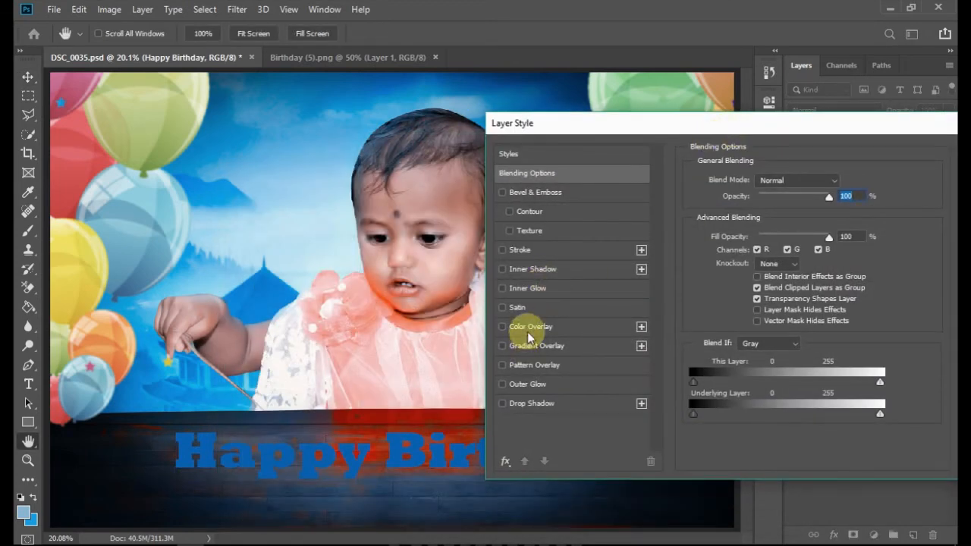
pyautogui.click(503, 328)
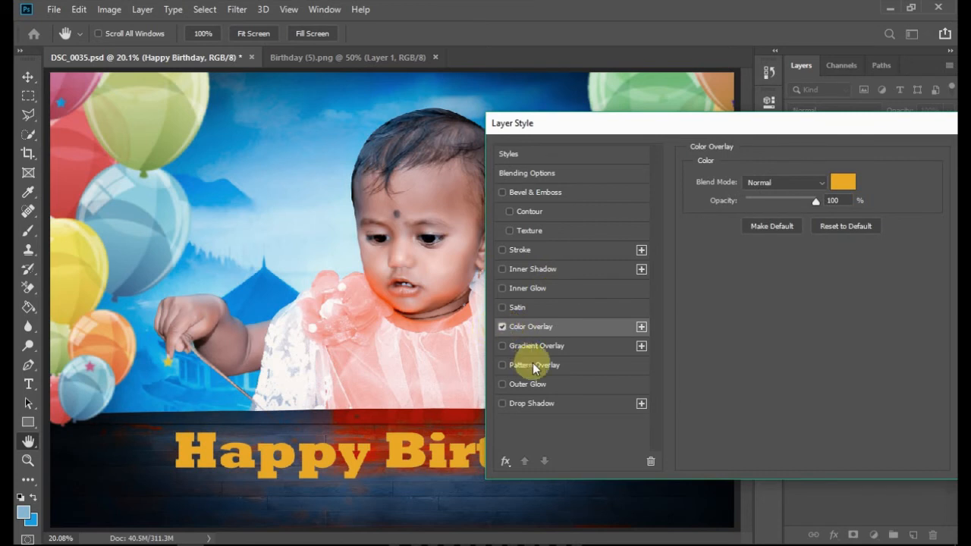
pyautogui.click(521, 407)
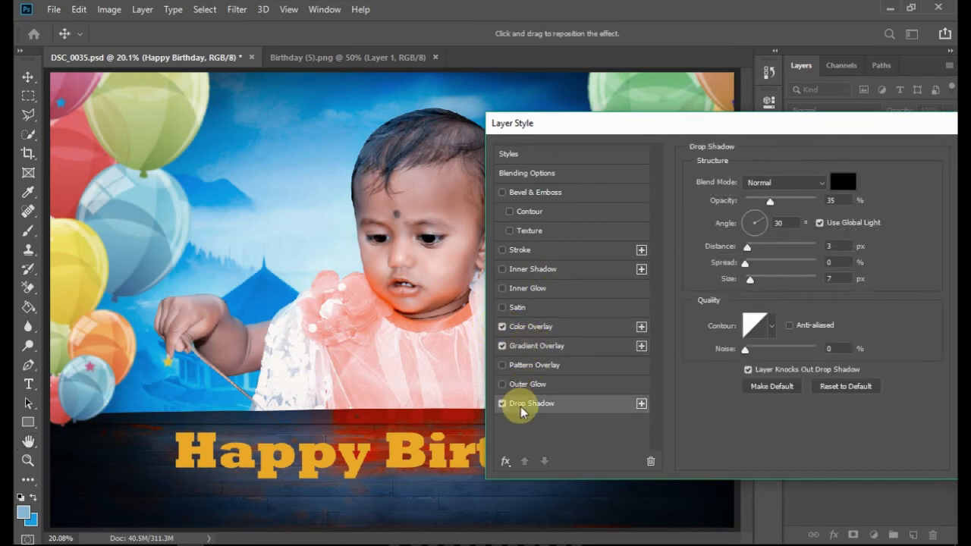
pyautogui.click(516, 252)
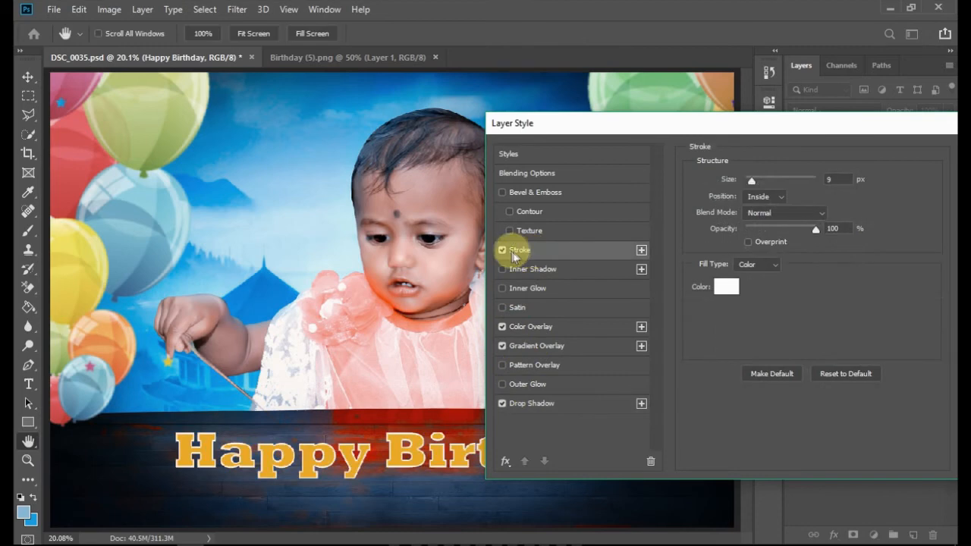
pyautogui.click(540, 194)
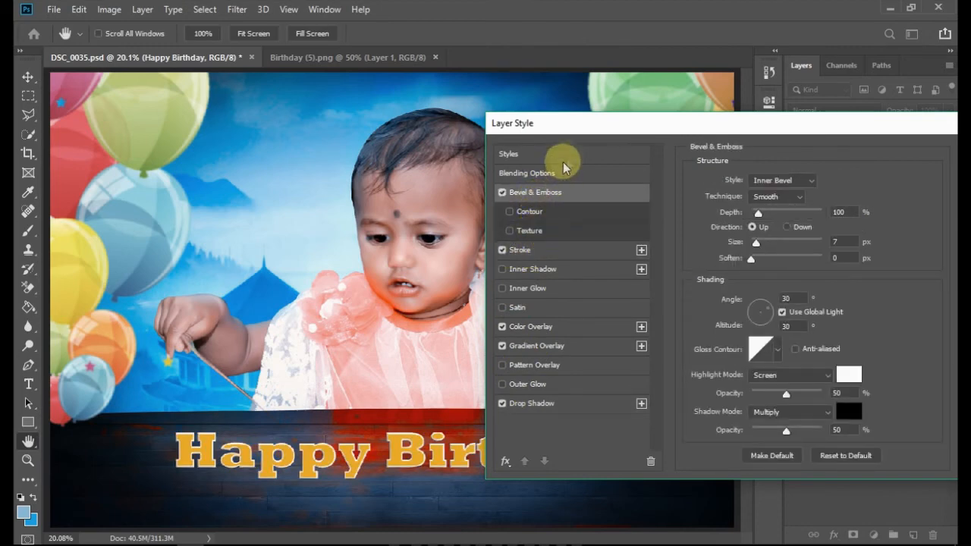
pyautogui.moveTo(581, 125); pyautogui.dragTo(434, 129)
pyautogui.click(861, 161)
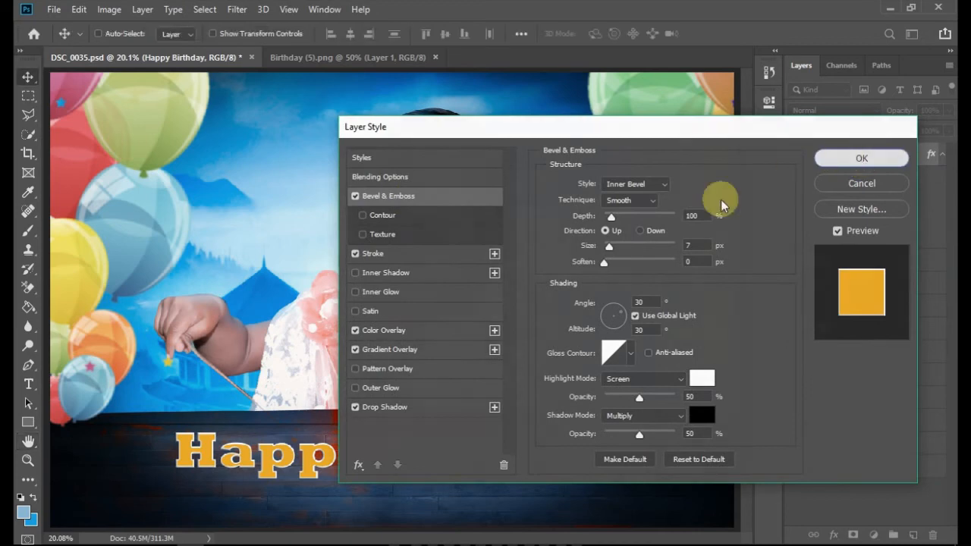
# Step: Break the Happy Birthday text into two lines before the word "Birthday"
pyautogui.hotkey('ctrl', '-')
pyautogui.hotkey('ctrl', '-')
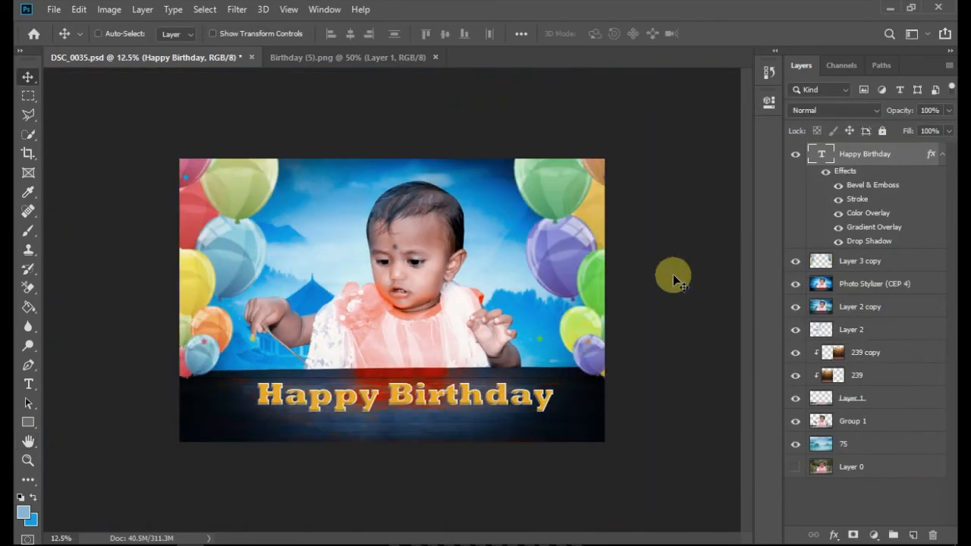
pyautogui.moveTo(278, 352); pyautogui.dragTo(554, 462)
pyautogui.moveTo(431, 342); pyautogui.dragTo(462, 323)
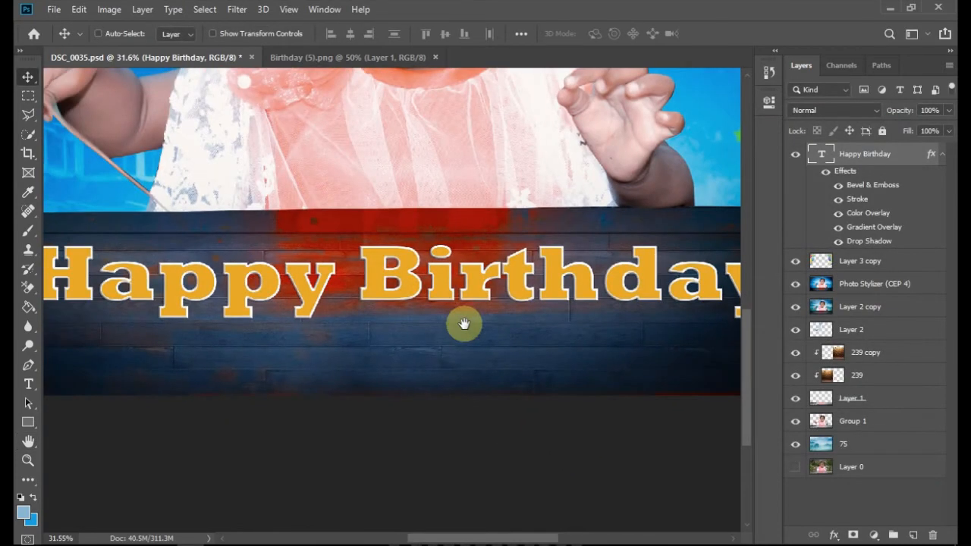
pyautogui.press('t')
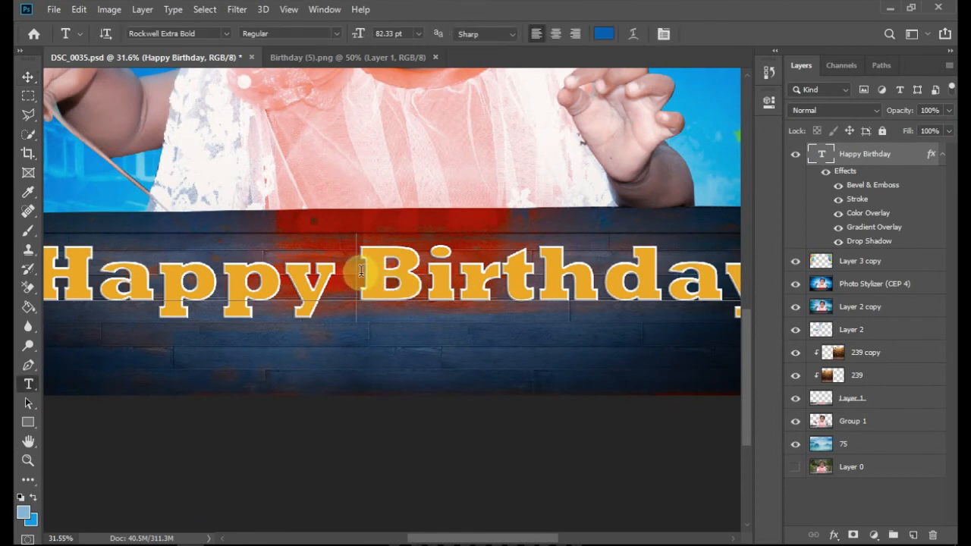
pyautogui.click(361, 272)
pyautogui.press('Return')
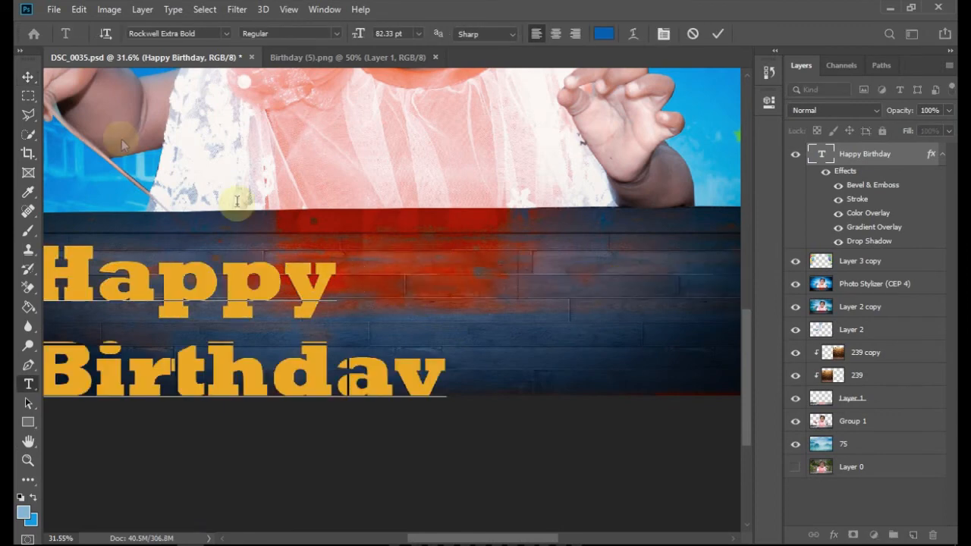
# Step: Finish the two-line Happy Birthday text edit and move the text up so both lines fit on the wooden table
pyautogui.click(28, 78)
pyautogui.scroll(-1, 307, 301)
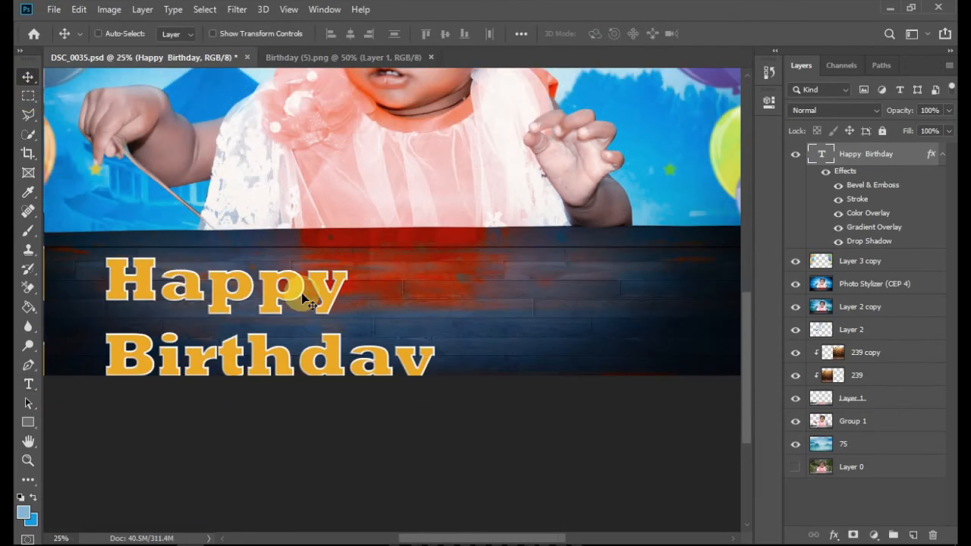
pyautogui.moveTo(325, 303); pyautogui.dragTo(424, 284)
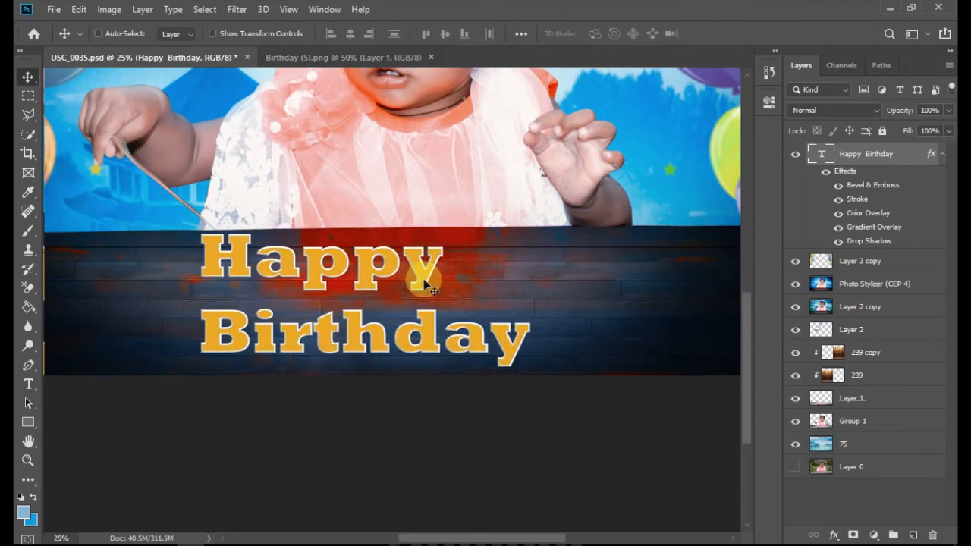
# Step: Centre-align the two lines of the Happy Birthday text and move it back to the middle of the wooden table
pyautogui.press('t')
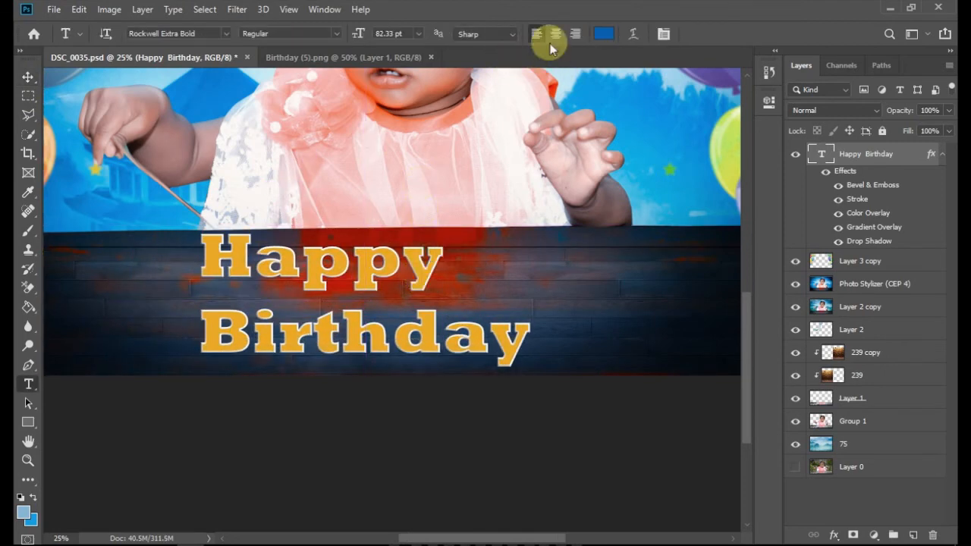
pyautogui.hotkey('ctrl', 'shift', 'c')
pyautogui.click(36, 79)
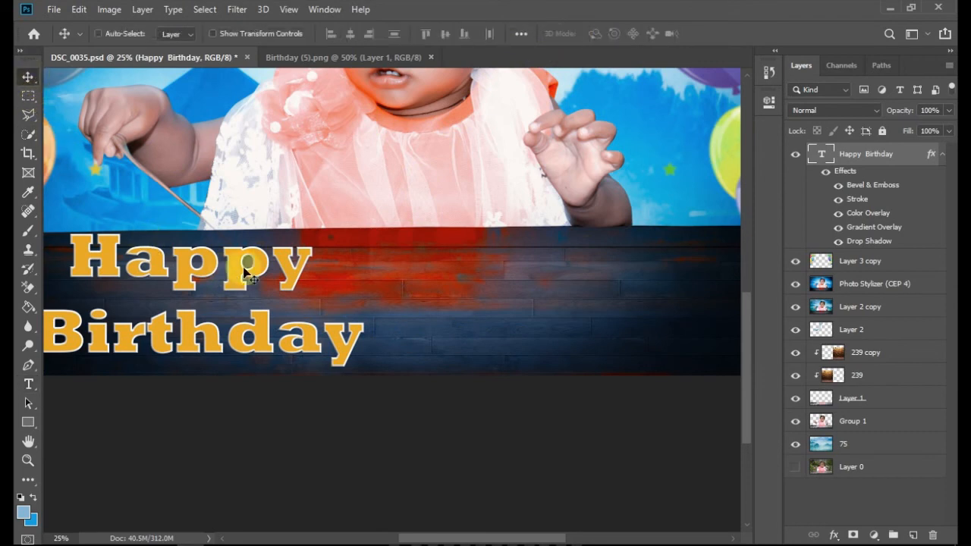
pyautogui.moveTo(220, 275); pyautogui.dragTo(444, 281)
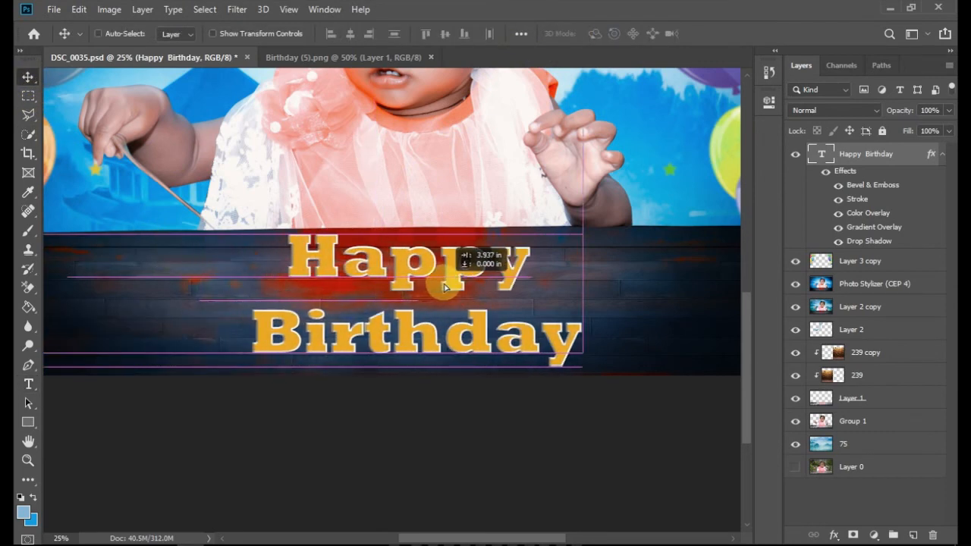
pyautogui.hotkey('ctrl', '-')
pyautogui.hotkey('ctrl', '-')
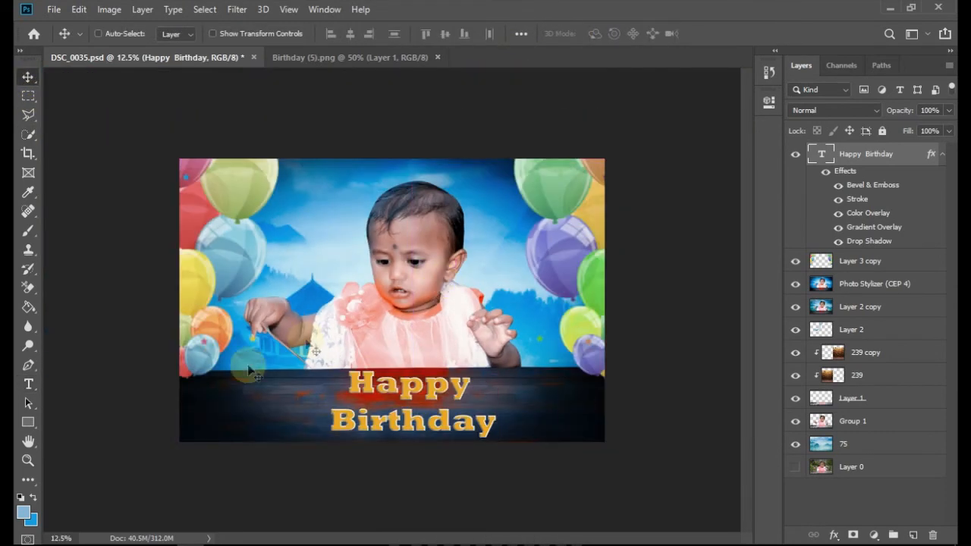
# Step: Nudge the Happy Birthday text slightly left and down to fine-tune its position below the child
pyautogui.hotkey('shift', 'Left')
pyautogui.hotkey('shift', 'Left')
pyautogui.hotkey('shift', 'Left')
pyautogui.hotkey('shift', 'Left')
pyautogui.hotkey('shift', 'Left')
pyautogui.hotkey('shift', 'Left')
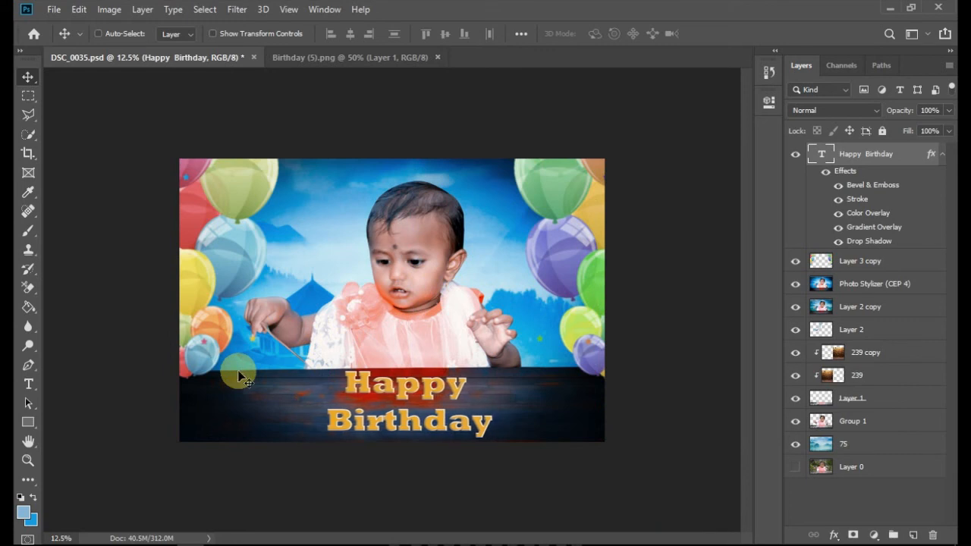
pyautogui.hotkey('shift', 'Right')
pyautogui.hotkey('shift', 'Right')
pyautogui.hotkey('shift', 'Right')
pyautogui.hotkey('shift', 'Right')
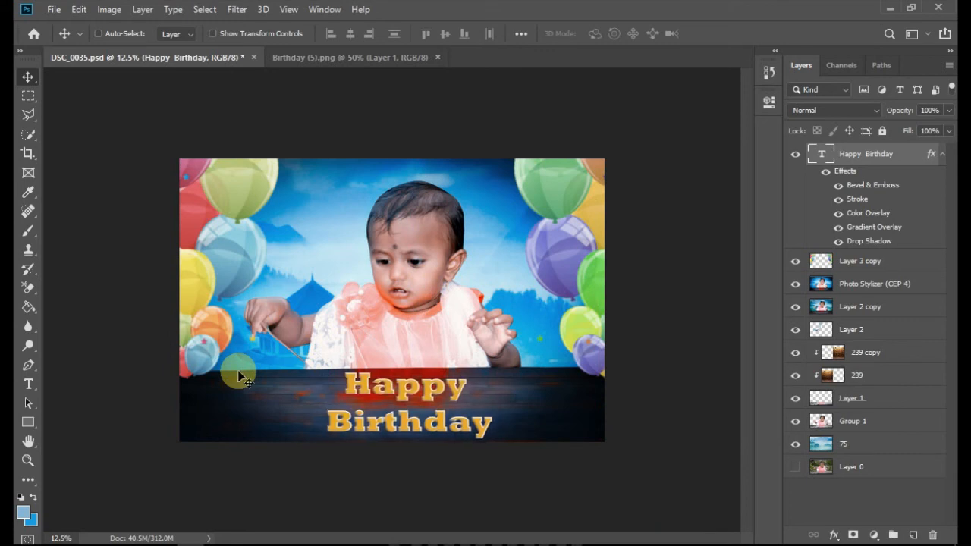
pyautogui.hotkey('shift', 'Down')
pyautogui.hotkey('shift', 'Down')
# Step: Squash the Happy Birthday text slightly in height and keep it just above the table's lower edge
pyautogui.moveTo(308, 318); pyautogui.dragTo(528, 408)
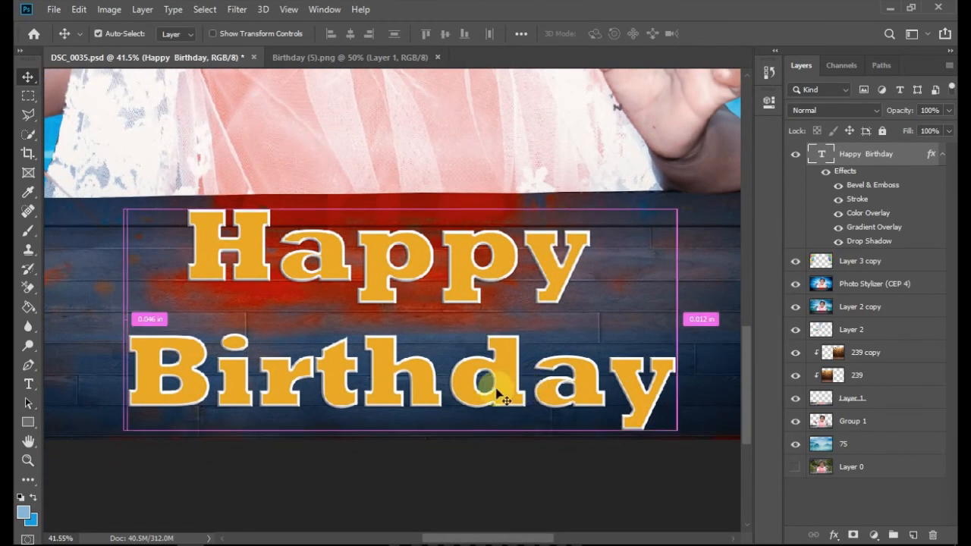
pyautogui.hotkey('ctrl', 't')
pyautogui.moveTo(398, 438); pyautogui.dragTo(397, 423)
pyautogui.moveTo(494, 359); pyautogui.dragTo(494, 369)
pyautogui.press('Return')
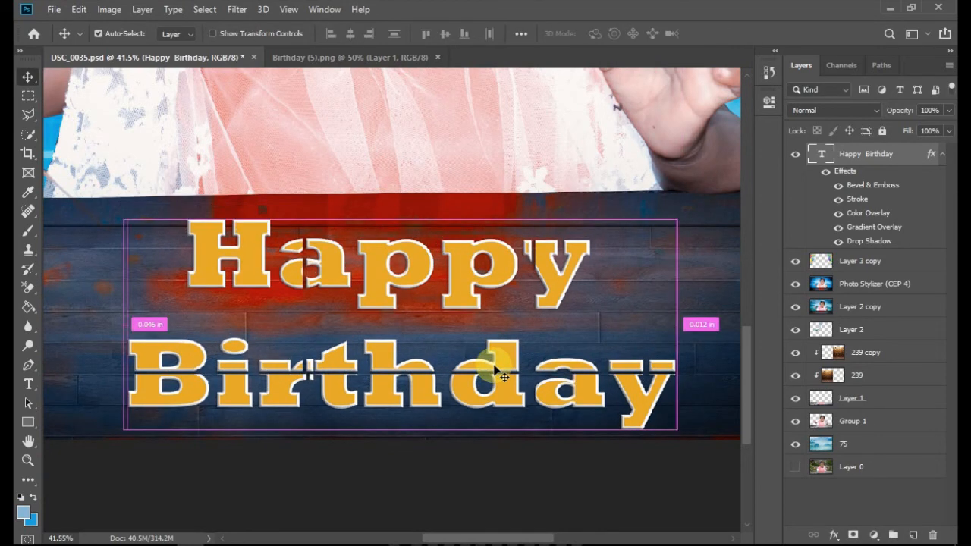
pyautogui.hotkey('ctrl', '-')
pyautogui.hotkey('ctrl', '-')
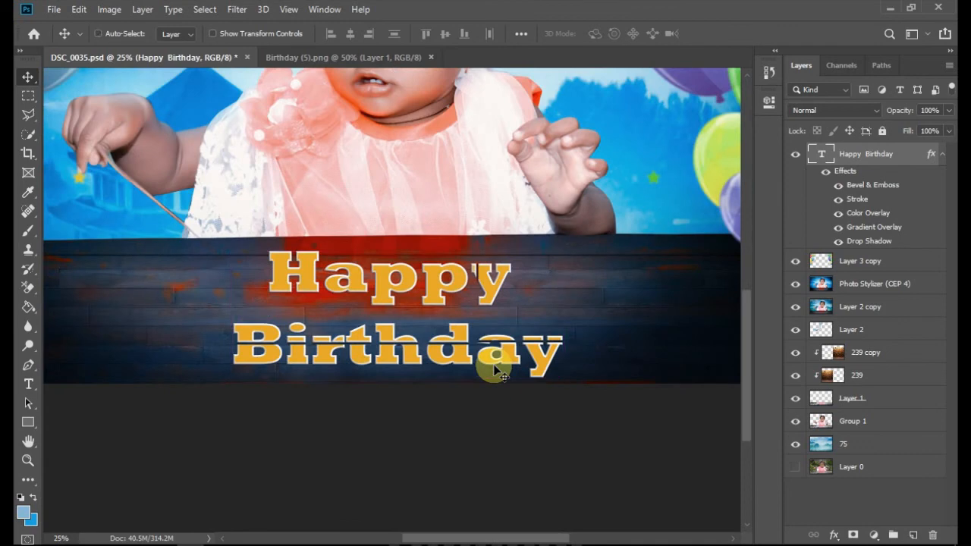
pyautogui.hotkey('ctrl', '-')
pyautogui.hotkey('ctrl', '-')
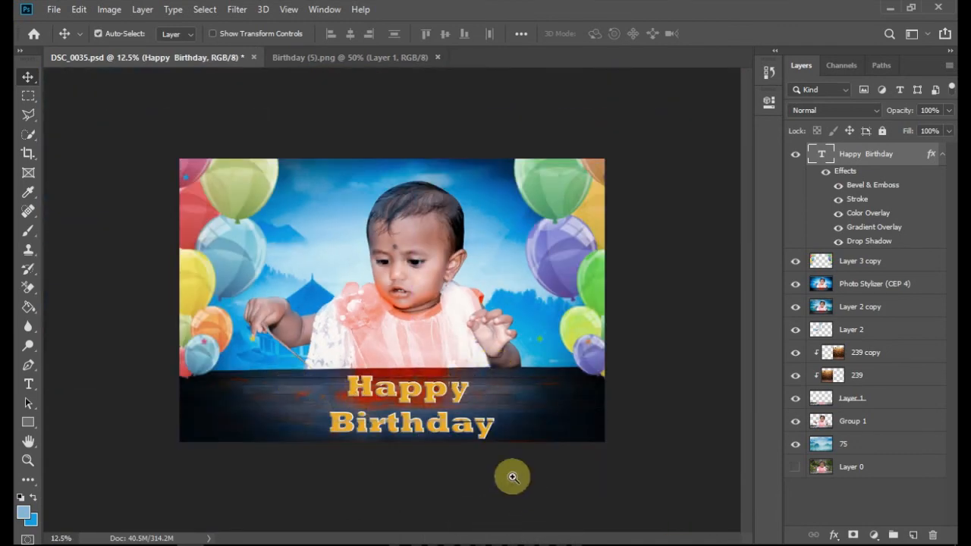
# Step: Select the Happy Birthday text layer on the canvas and shift the text slightly to the right
pyautogui.moveTo(371, 387); pyautogui.dragTo(372, 390)
pyautogui.moveTo(528, 455); pyautogui.dragTo(616, 478)
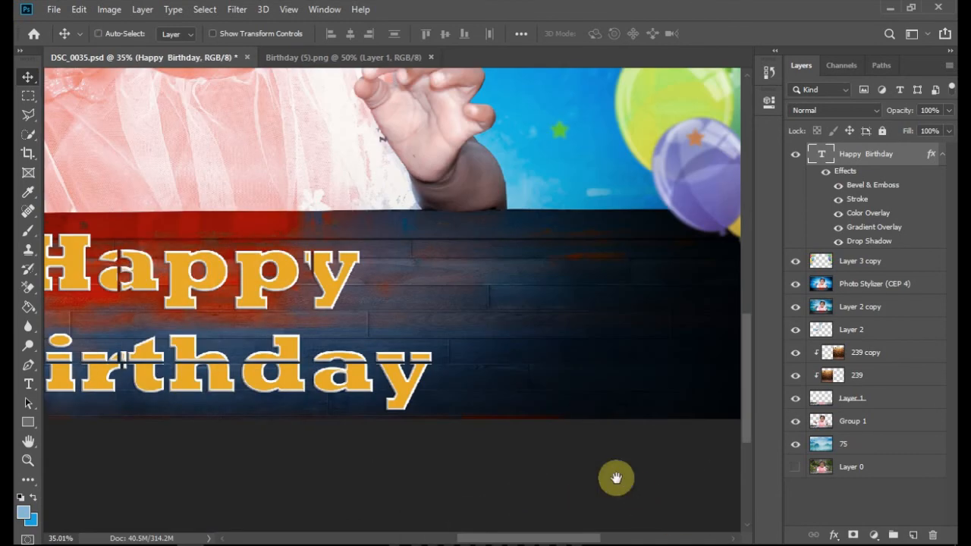
pyautogui.rightClick(425, 368)
pyautogui.click(432, 370)
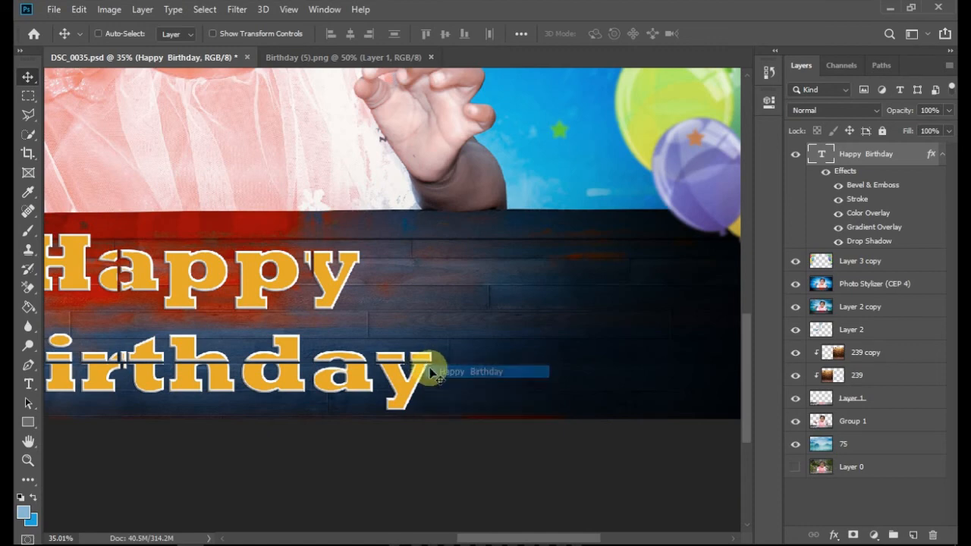
pyautogui.moveTo(427, 369)
pyautogui.mouseDown()
pyautogui.moveTo(422, 346)
pyautogui.moveTo(432, 367)
pyautogui.mouseUp()
pyautogui.hotkey('ctrl', '-')
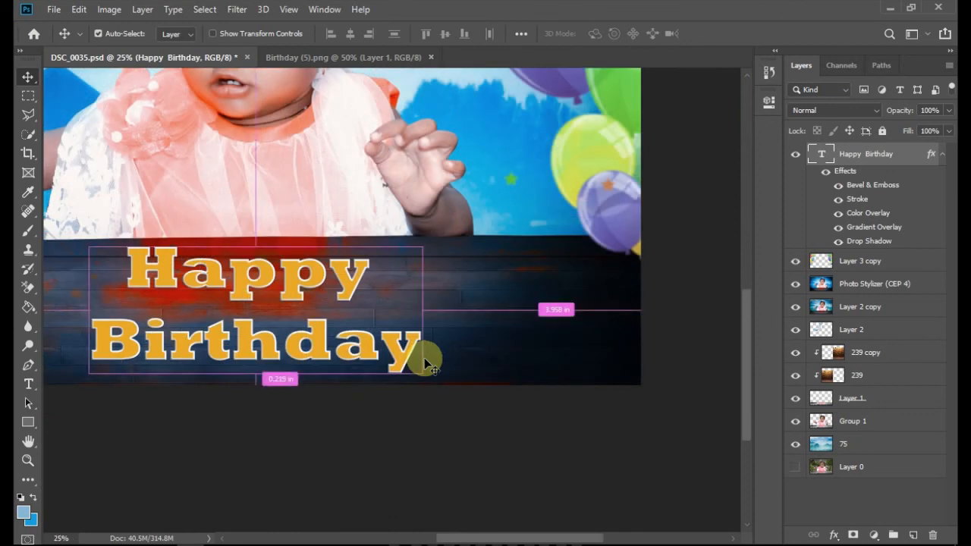
pyautogui.hotkey('ctrl', '0')
# Step: Preview blend modes on the Happy Birthday layer with and without its Color Overlay and set the mode to Color
pyautogui.click(840, 112)
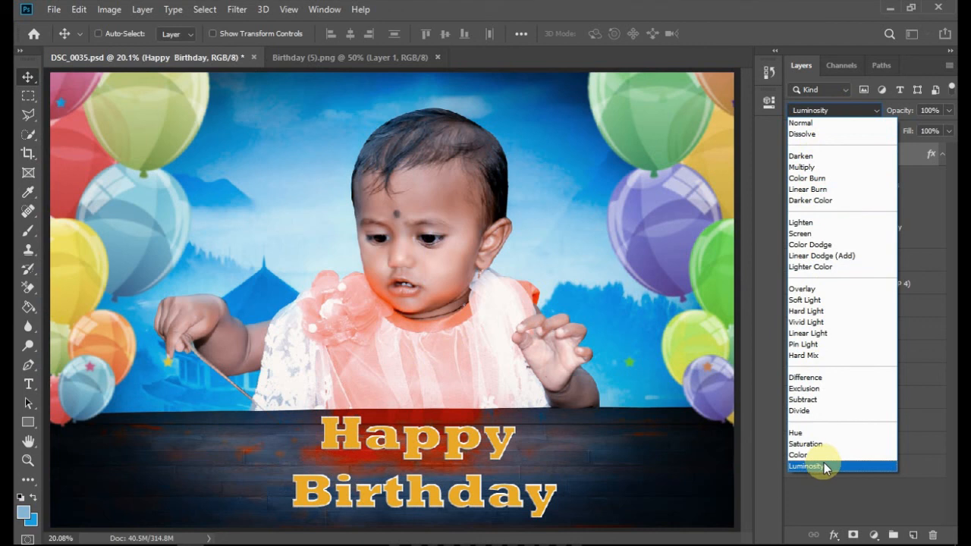
pyautogui.click(785, 436)
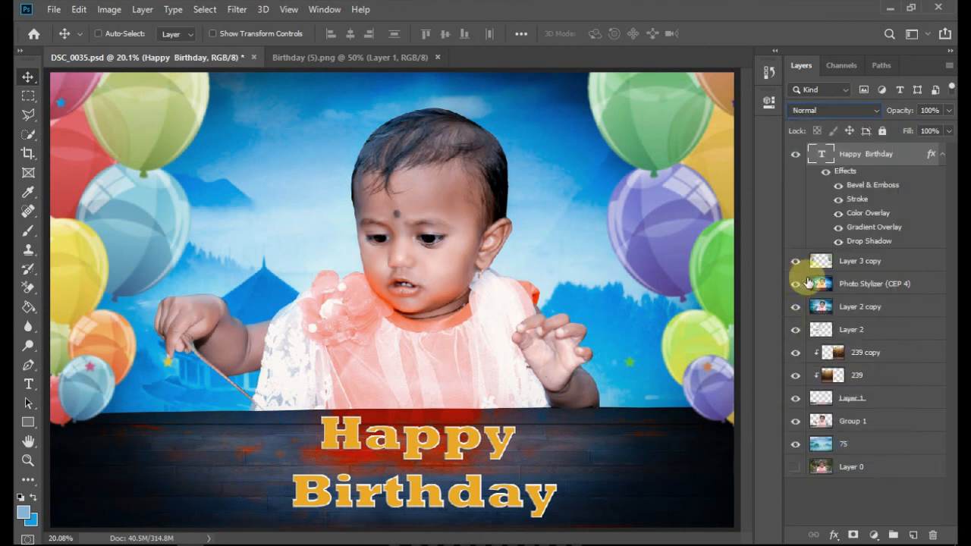
pyautogui.click(839, 213)
pyautogui.click(807, 110)
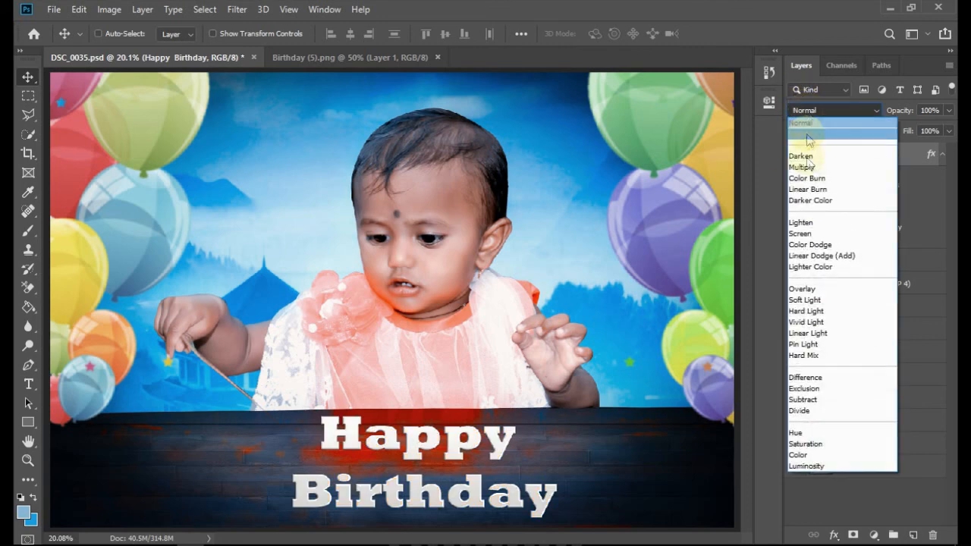
pyautogui.click(822, 461)
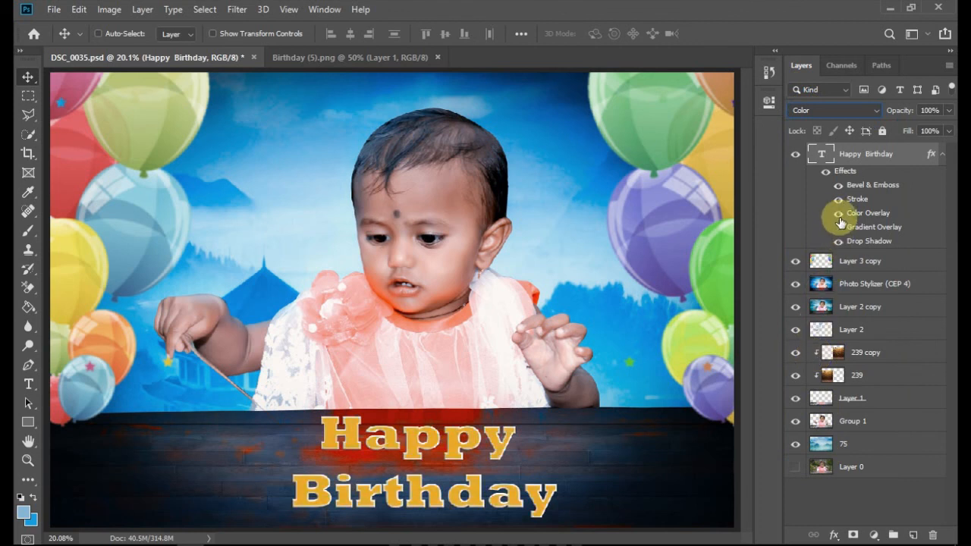
# Step: Try blend modes such as Linear Burn on the Happy Birthday text with an overlay effect hidden, and restore the overlay and Color mode
pyautogui.click(839, 227)
pyautogui.click(814, 112)
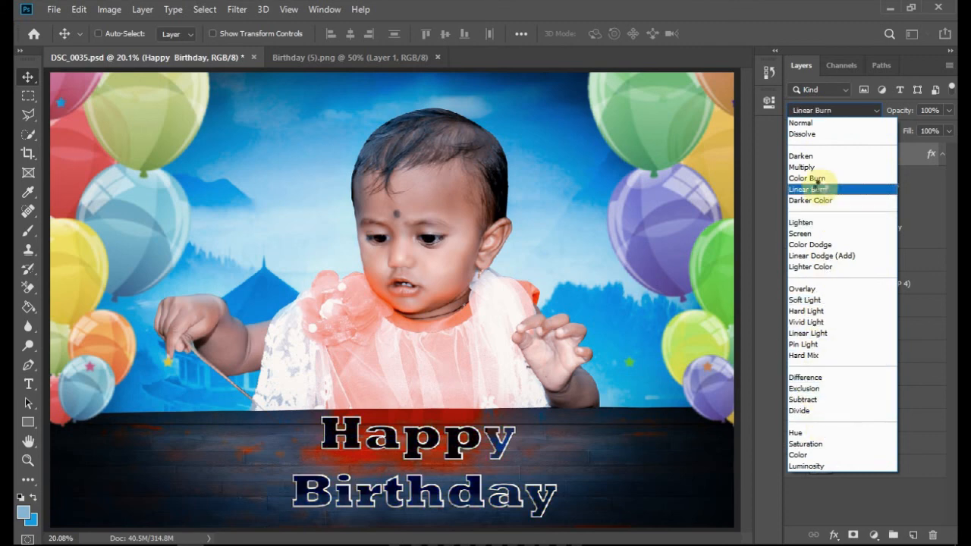
pyautogui.click(791, 73)
pyautogui.click(838, 227)
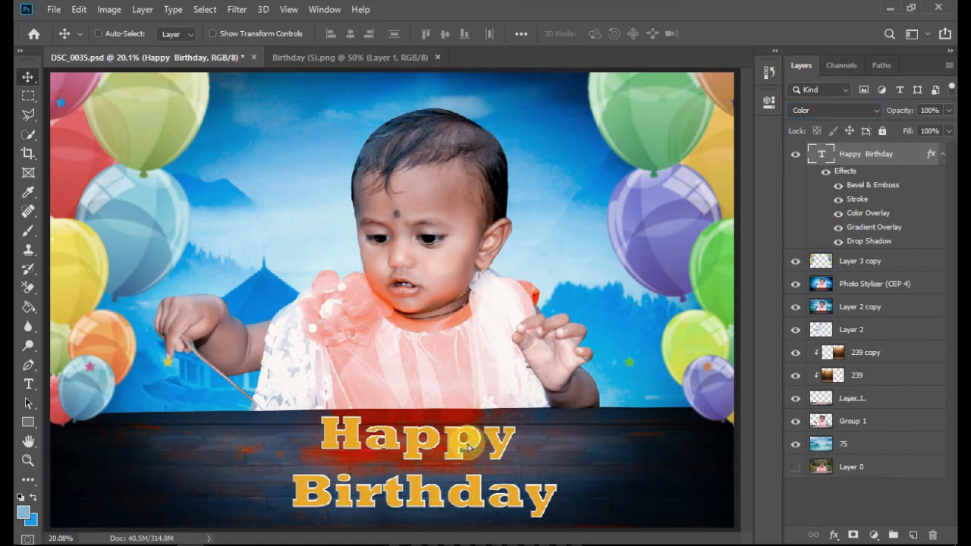
pyautogui.moveTo(469, 449); pyautogui.dragTo(466, 452)
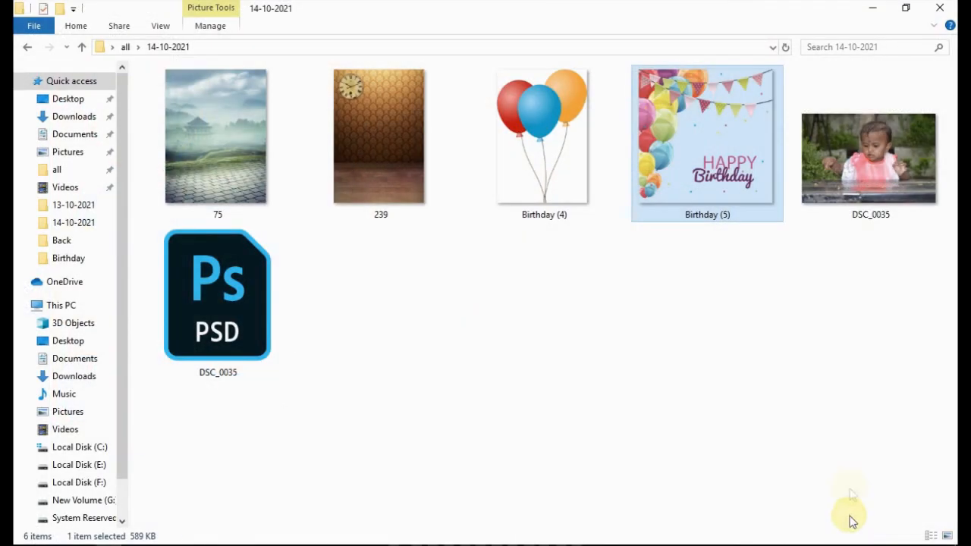